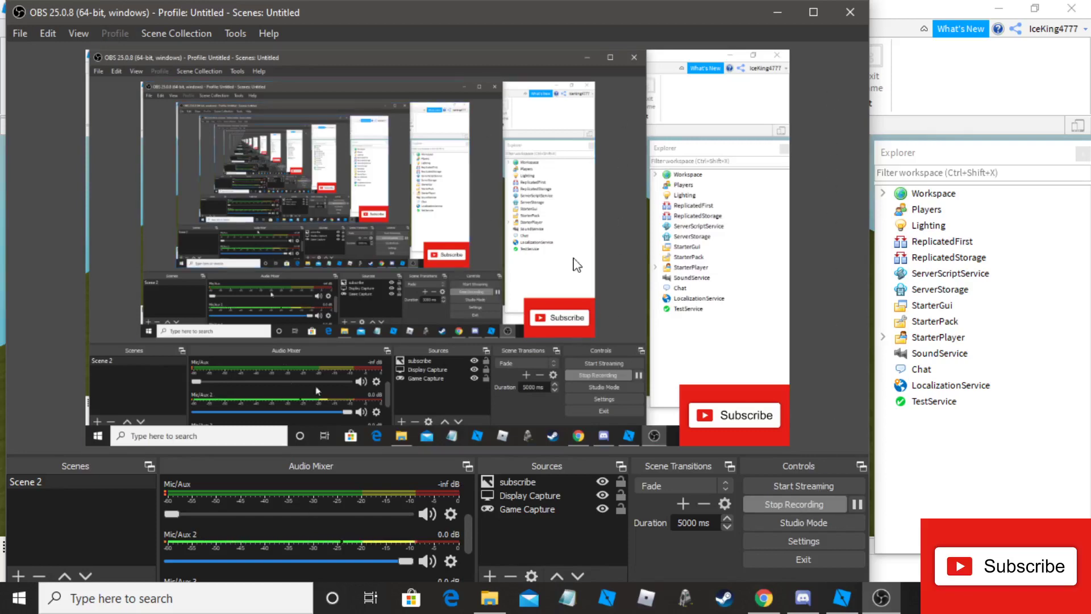
# Switch to the Flat Terrain place in Roblox Studio and open the Toolbox to browse its models
pyautogui.click(778, 12)
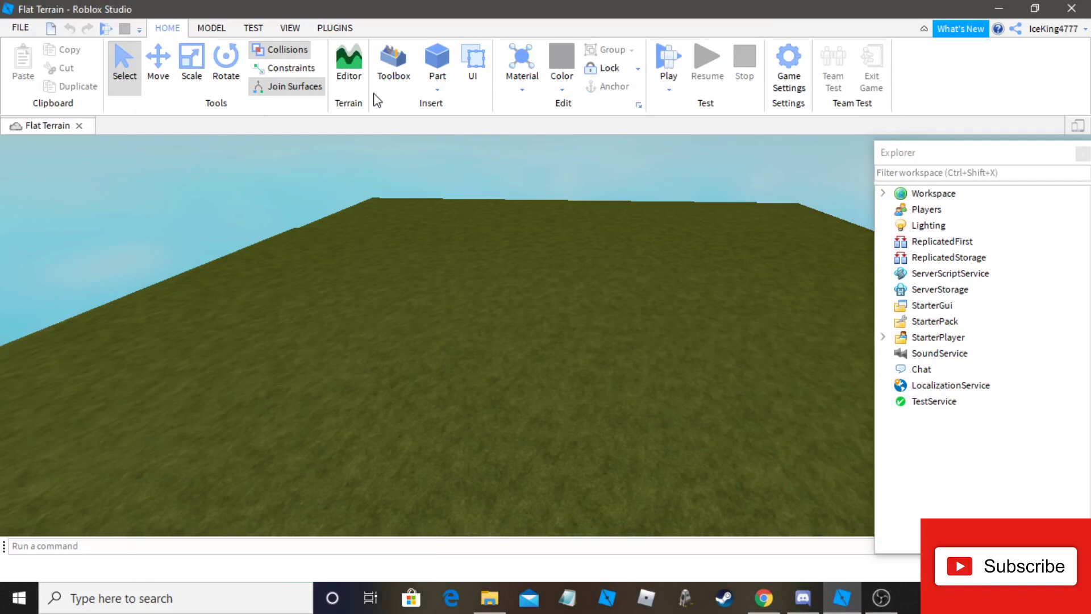
pyautogui.moveTo(474, 330); pyautogui.dragTo(474, 330, button='right')
pyautogui.moveTo(570, 379); pyautogui.dragTo(555, 380, button='right')
pyautogui.moveTo(657, 331); pyautogui.dragTo(622, 329, button='right')
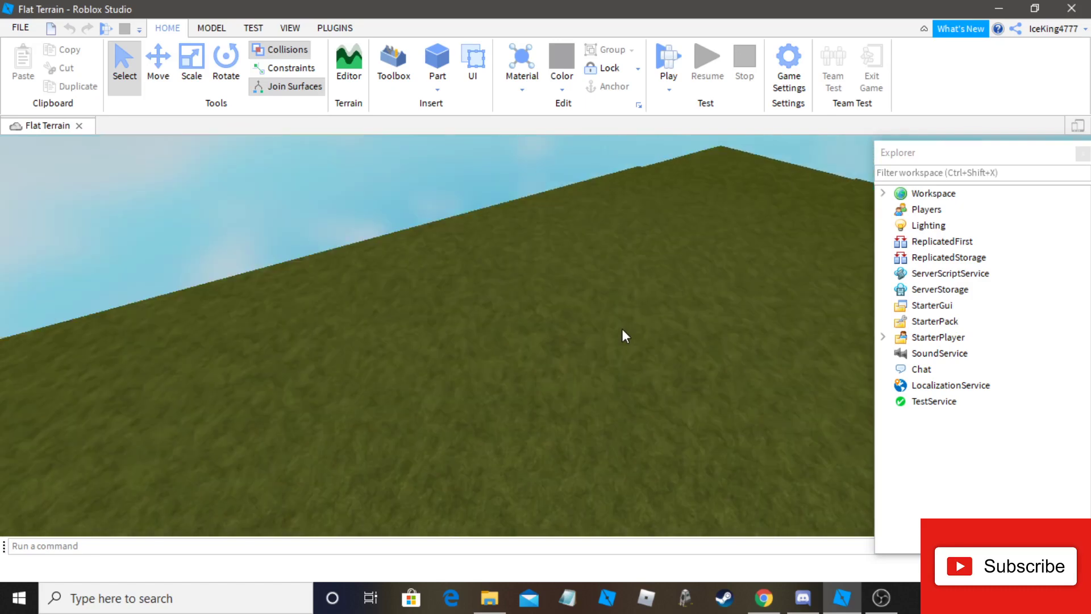
pyautogui.click(393, 66)
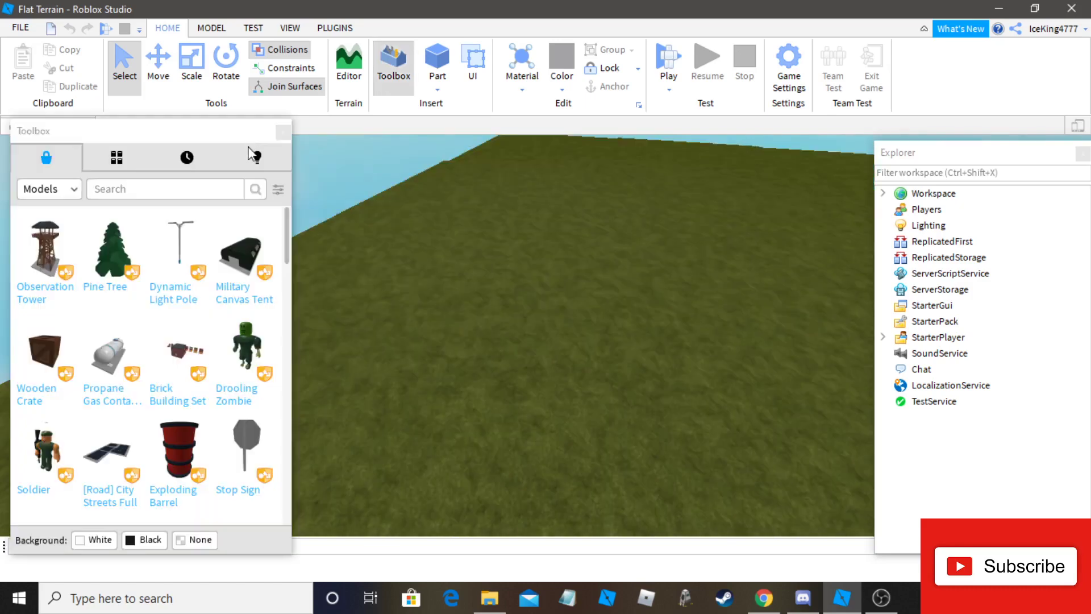
pyautogui.click(253, 156)
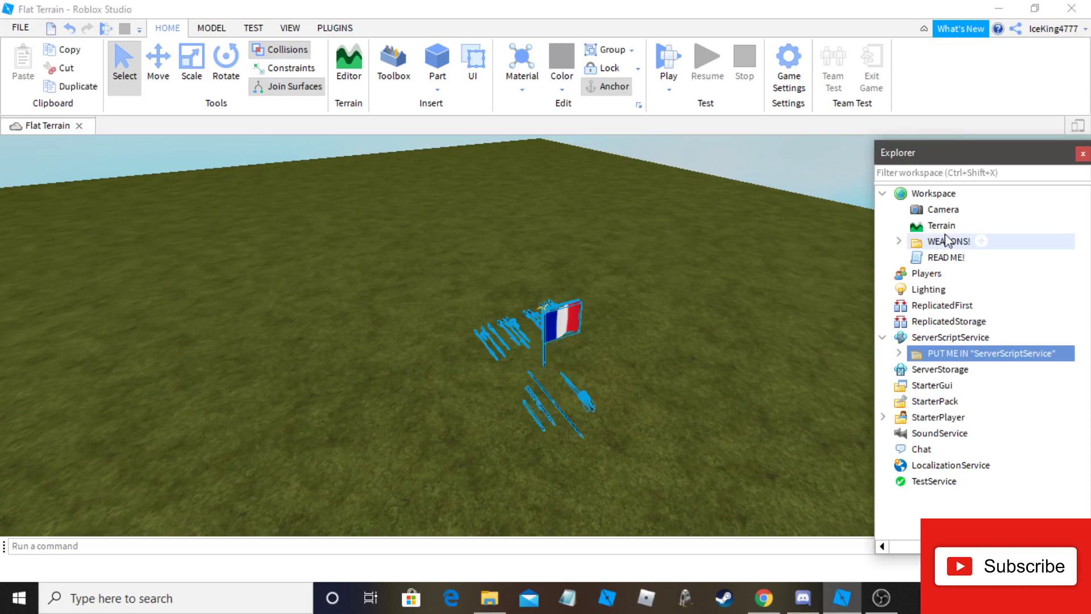
# Move the WEAPONS! folder from Workspace into StarterPack
pyautogui.moveTo(948, 241); pyautogui.dragTo(901, 407)
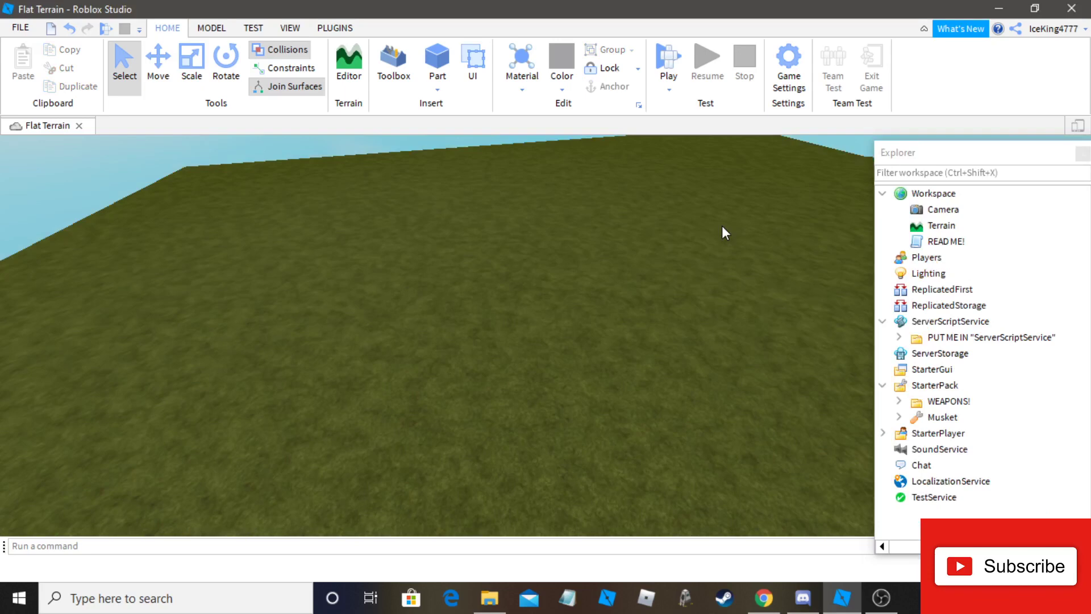
# Open the Terrain Editor and raise a grassy hill near the edge of the flat terrain with the Grow tool
pyautogui.moveTo(721, 226); pyautogui.dragTo(722, 226, button='right')
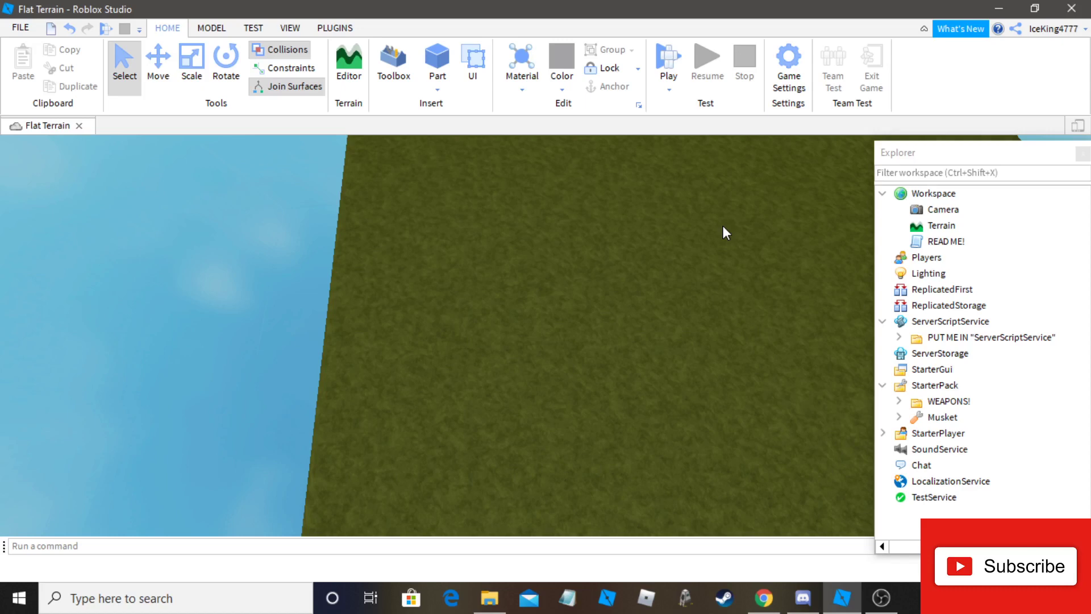
pyautogui.scroll(-5, 722, 230)
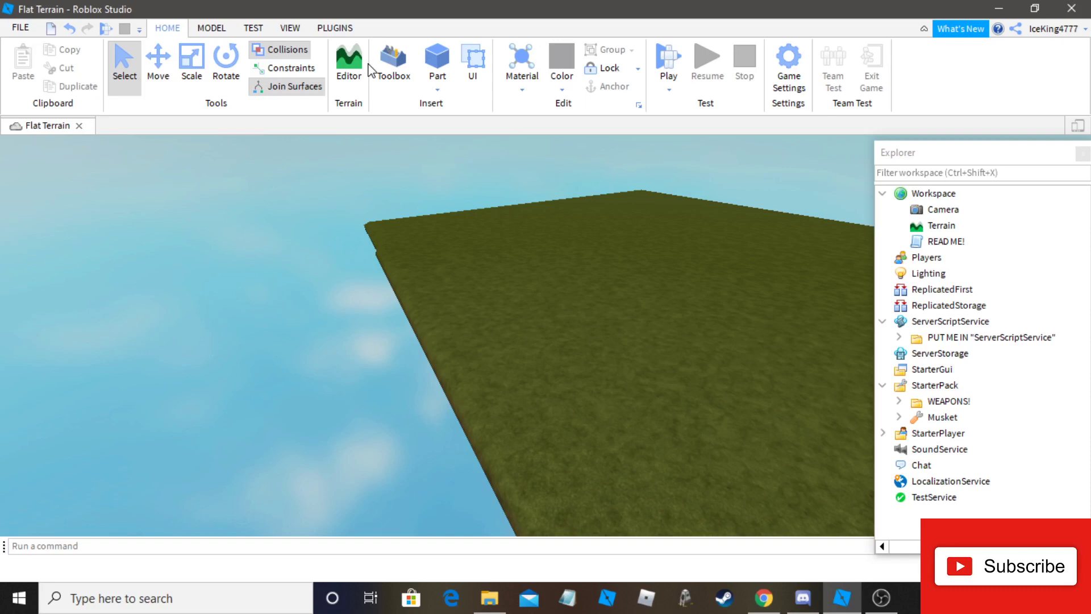
pyautogui.click(358, 66)
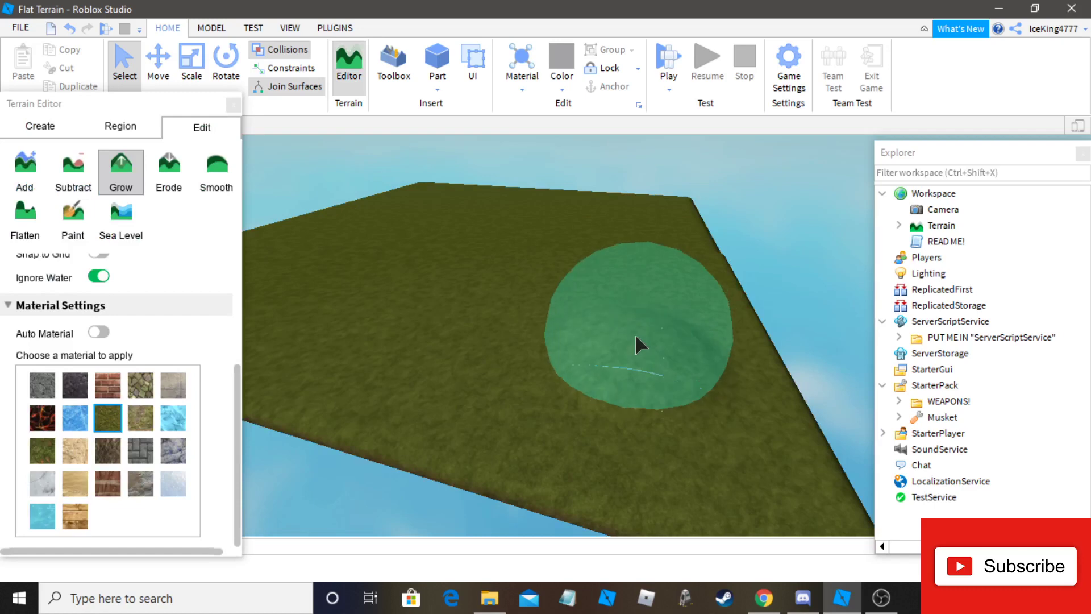
pyautogui.moveTo(641, 344); pyautogui.dragTo(655, 305)
pyautogui.moveTo(651, 297); pyautogui.dragTo(831, 359, button='right')
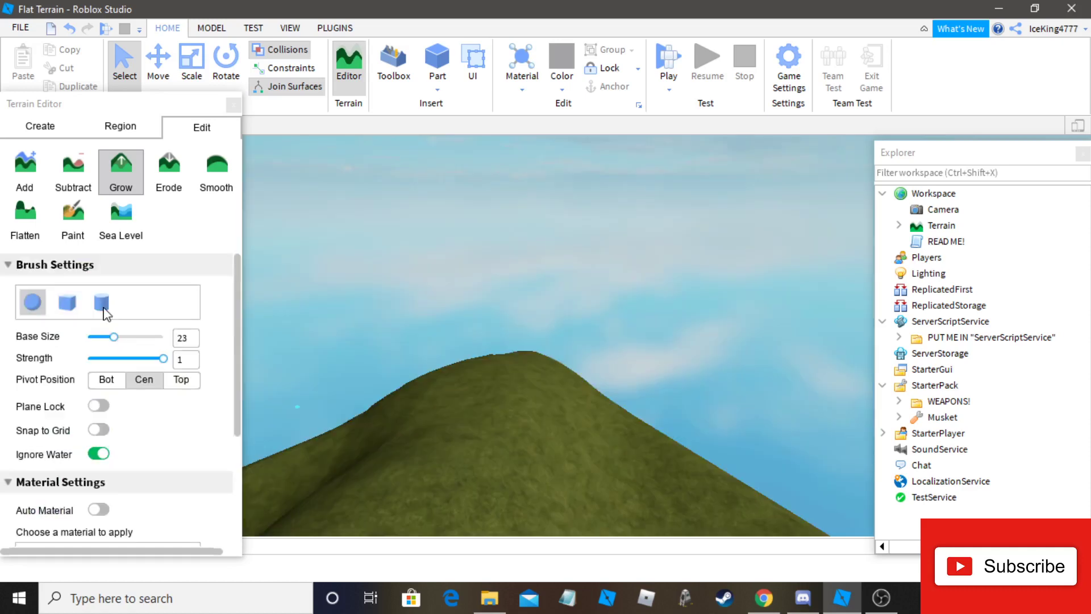
# Set the Grow brush's base size to 17 and build up the hill and its surrounding slopes
pyautogui.moveTo(113, 337); pyautogui.dragTo(91, 337)
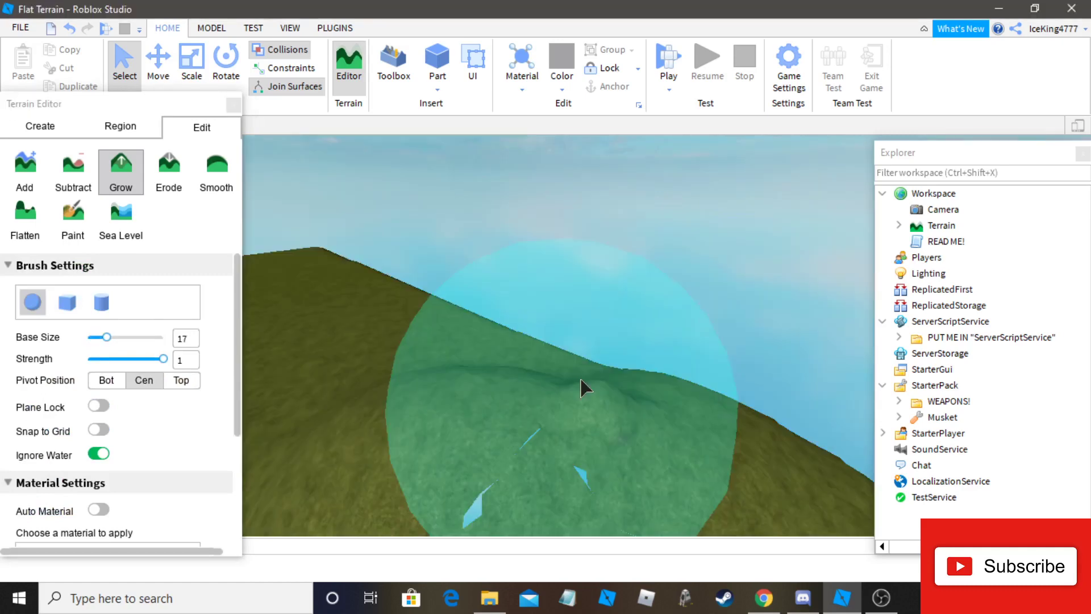
pyautogui.moveTo(581, 388); pyautogui.dragTo(561, 411)
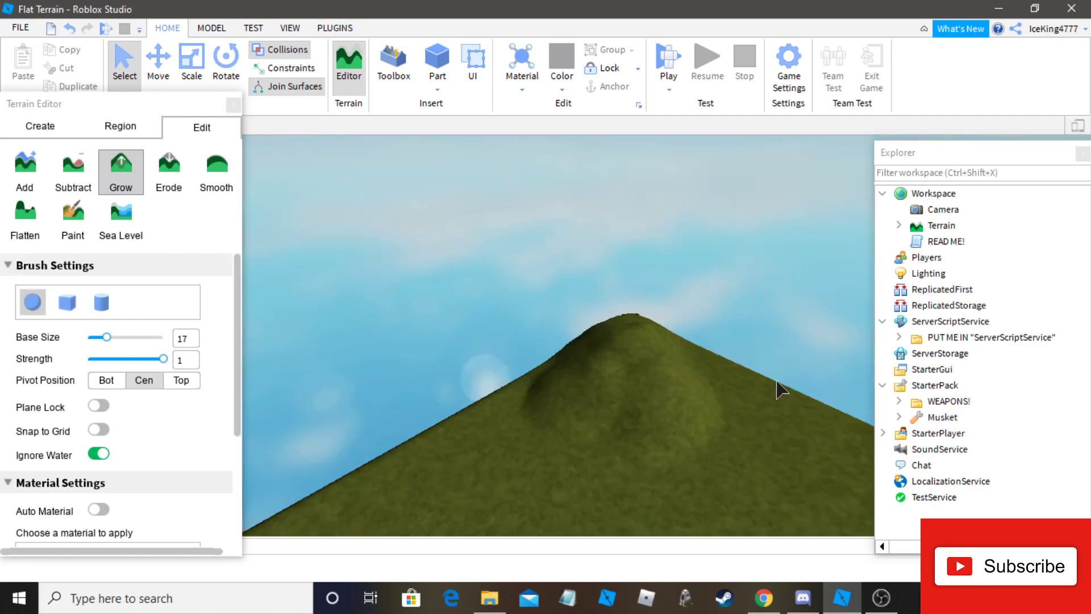
pyautogui.press('d')
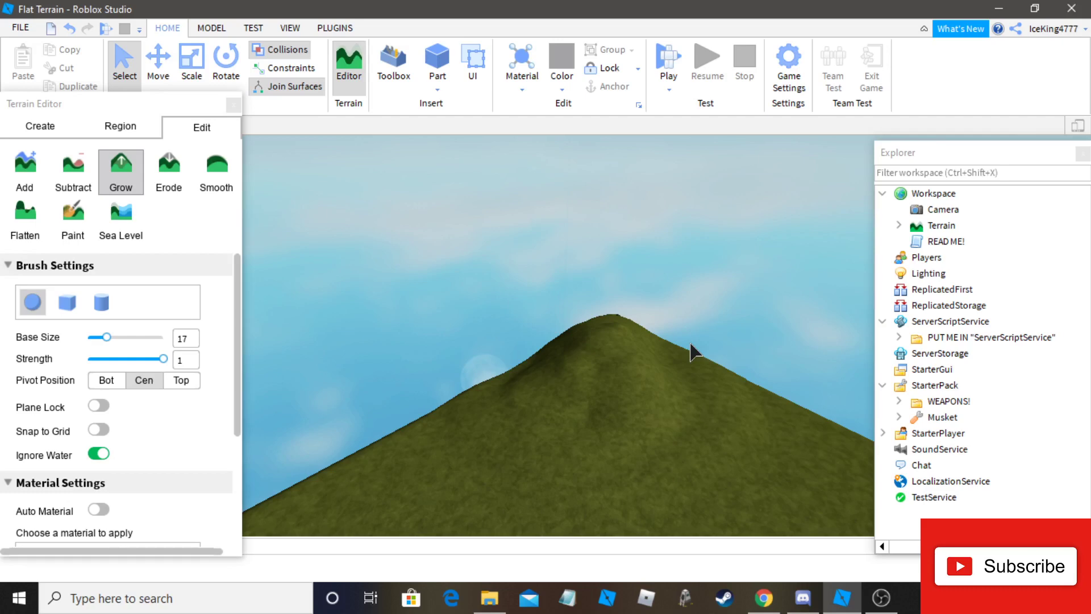
pyautogui.moveTo(691, 353); pyautogui.dragTo(568, 471, button='right')
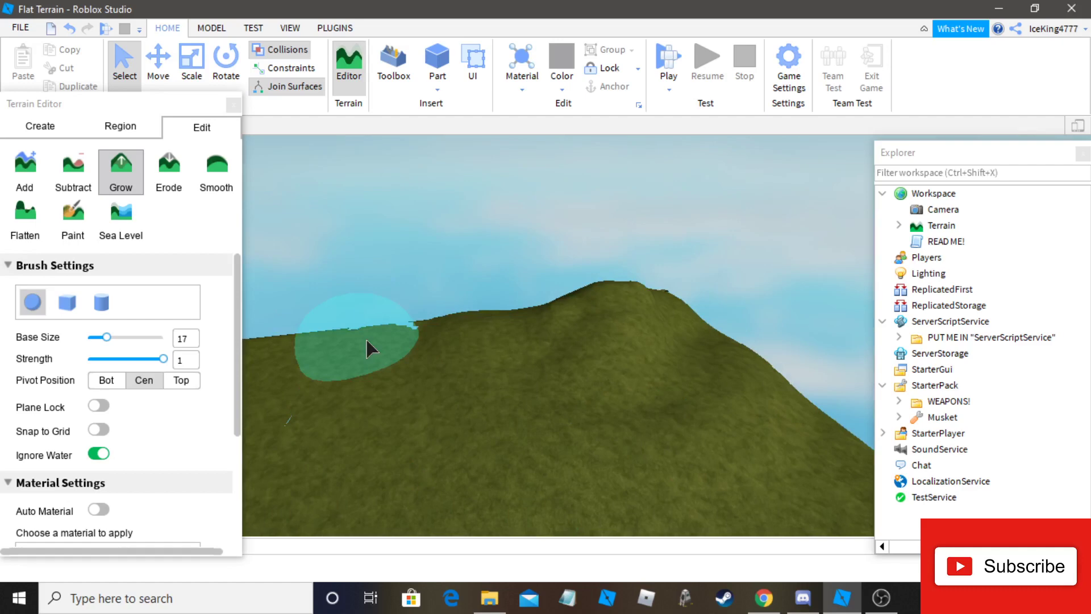
pyautogui.scroll(1, 366, 348)
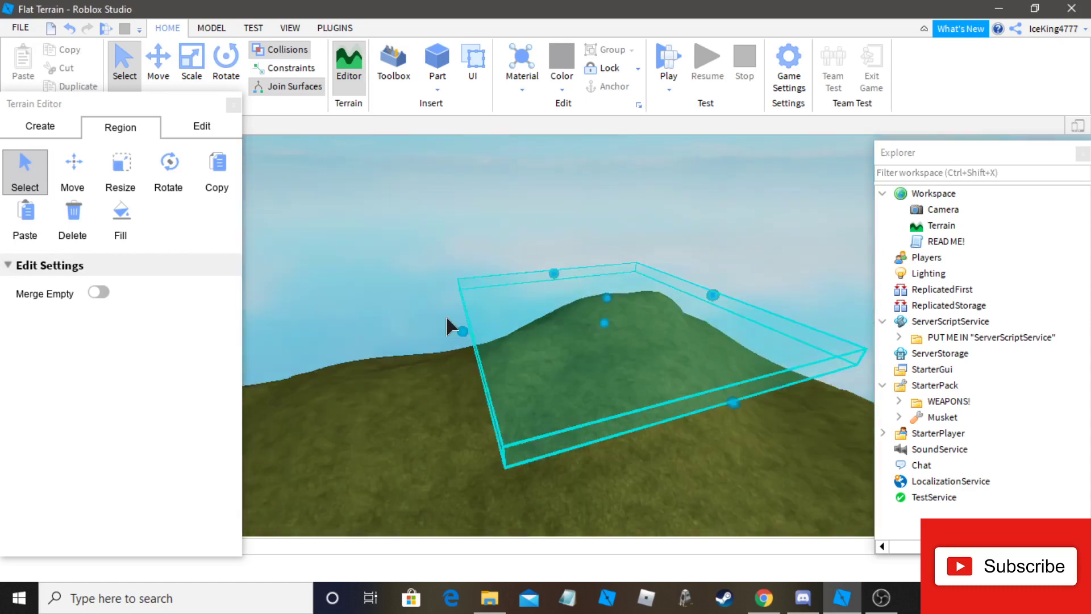
# Widen the selected terrain region across the hill on its opposite sides
pyautogui.scroll(3, 447, 320)
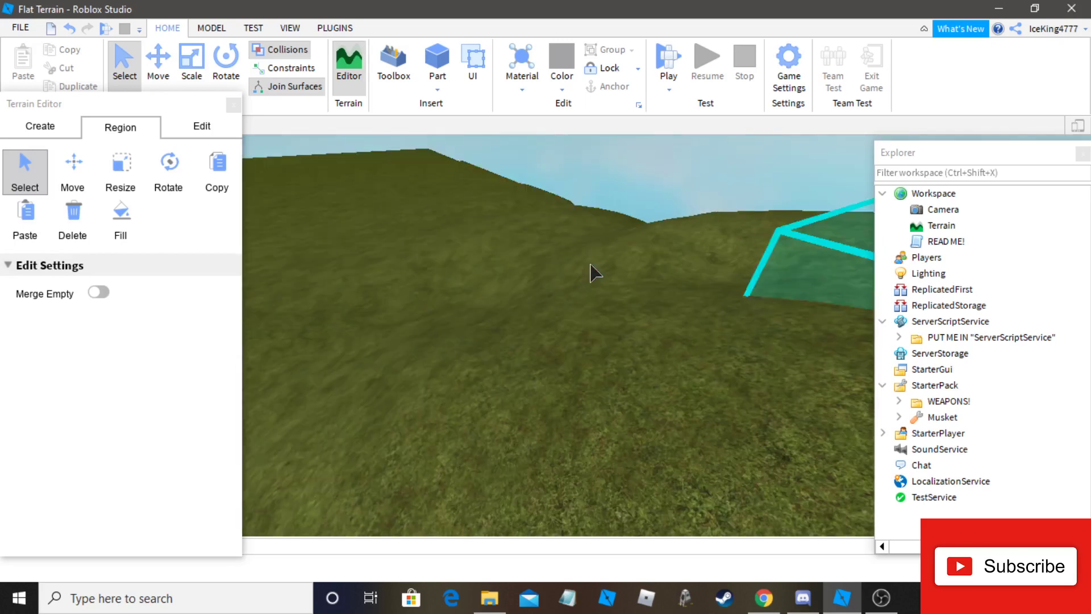
pyautogui.scroll(-5, 734, 346)
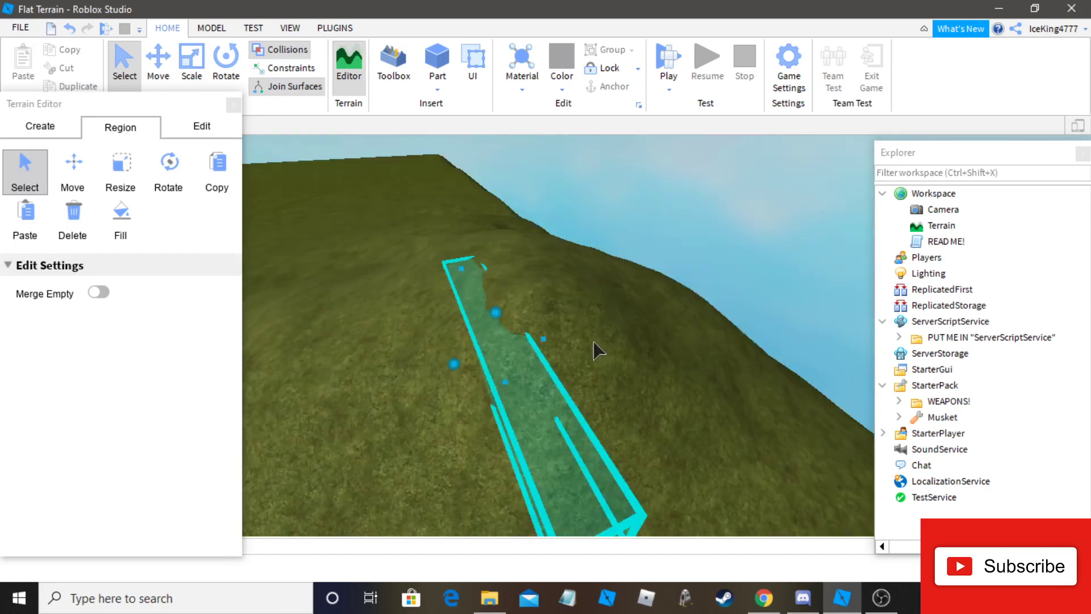
pyautogui.moveTo(595, 351); pyautogui.dragTo(562, 358, button='right')
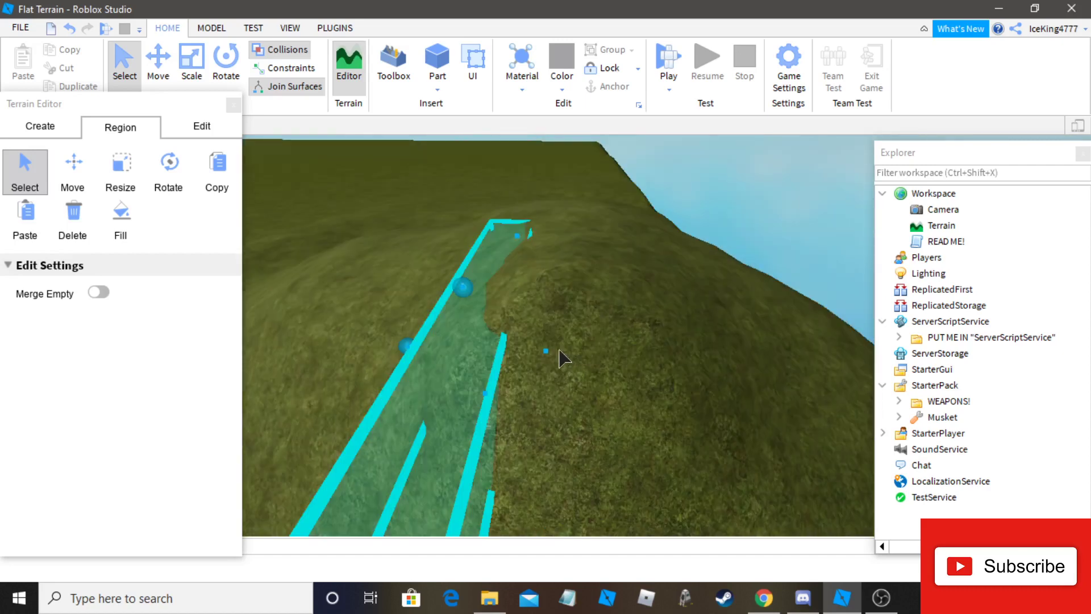
pyautogui.rightClick(545, 331)
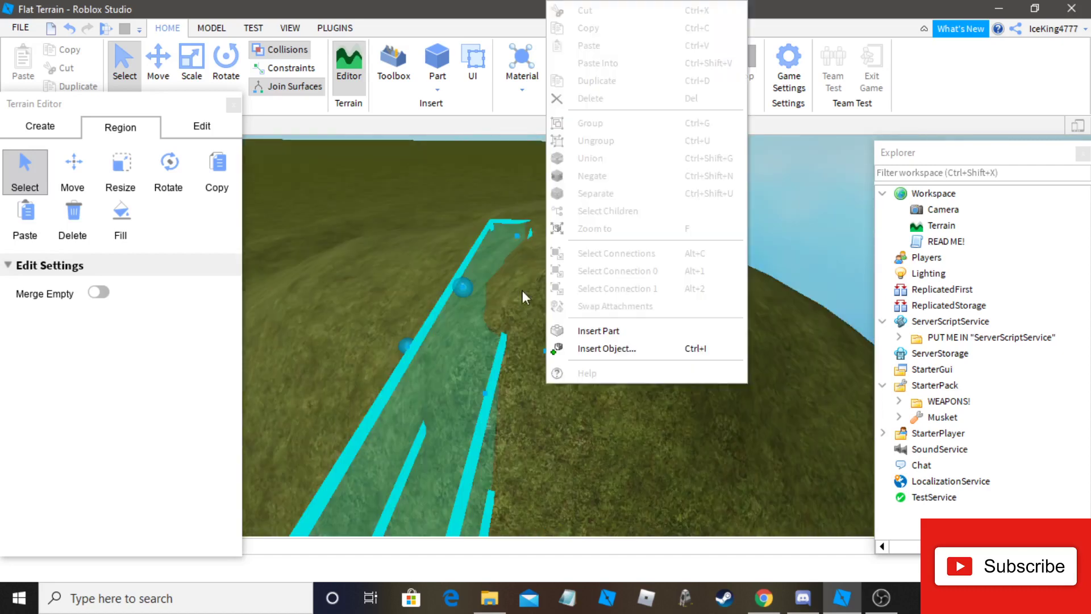
pyautogui.click(524, 293)
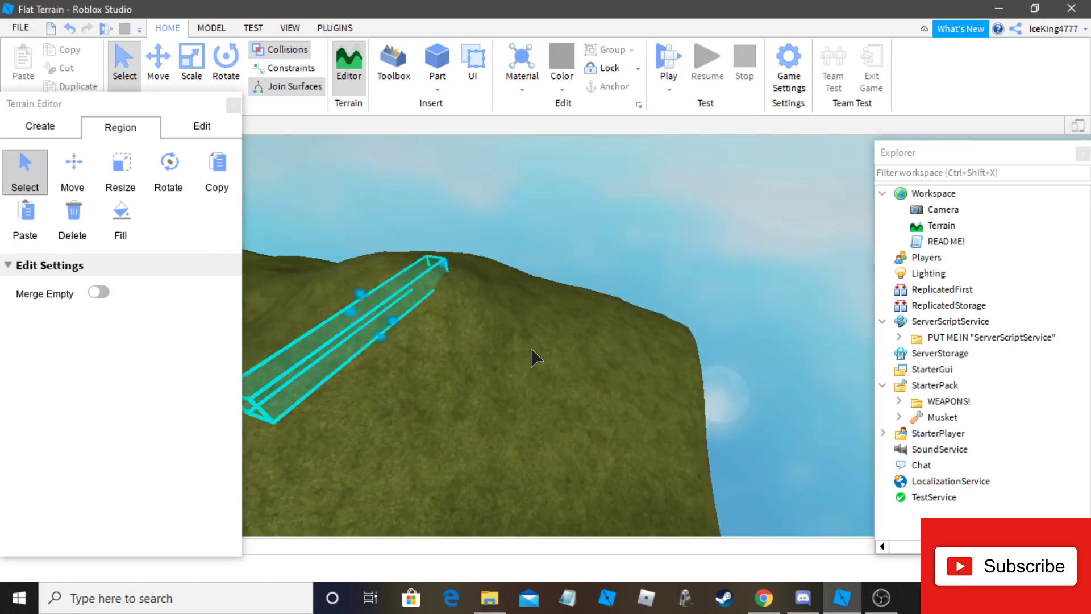
pyautogui.moveTo(530, 349); pyautogui.dragTo(621, 346, button='right')
pyautogui.moveTo(625, 346); pyautogui.dragTo(413, 331)
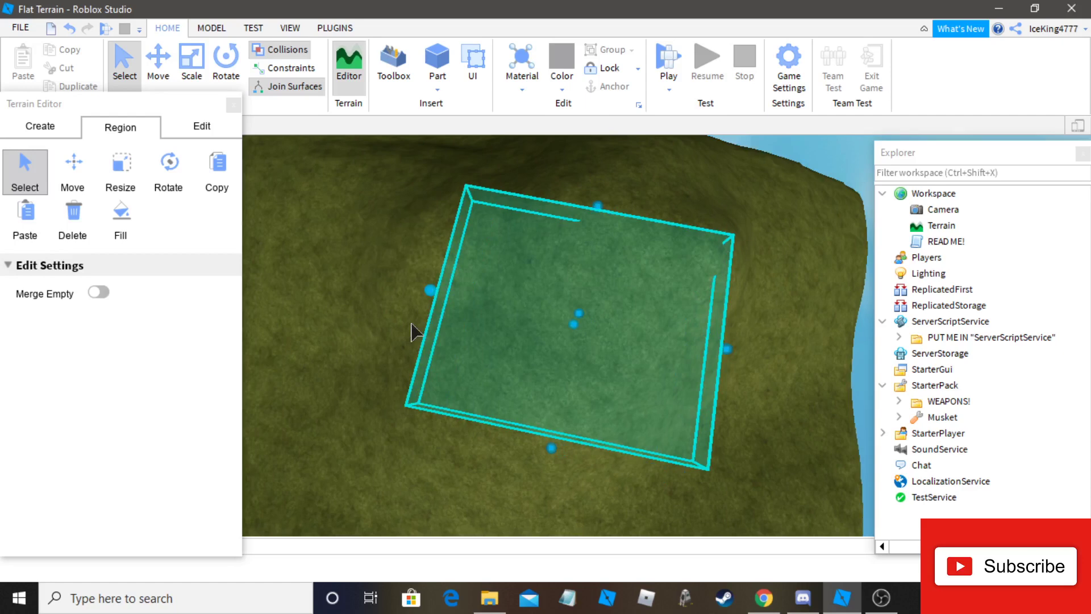
pyautogui.moveTo(487, 320); pyautogui.dragTo(477, 398, button='right')
pyautogui.moveTo(483, 403); pyautogui.dragTo(251, 410)
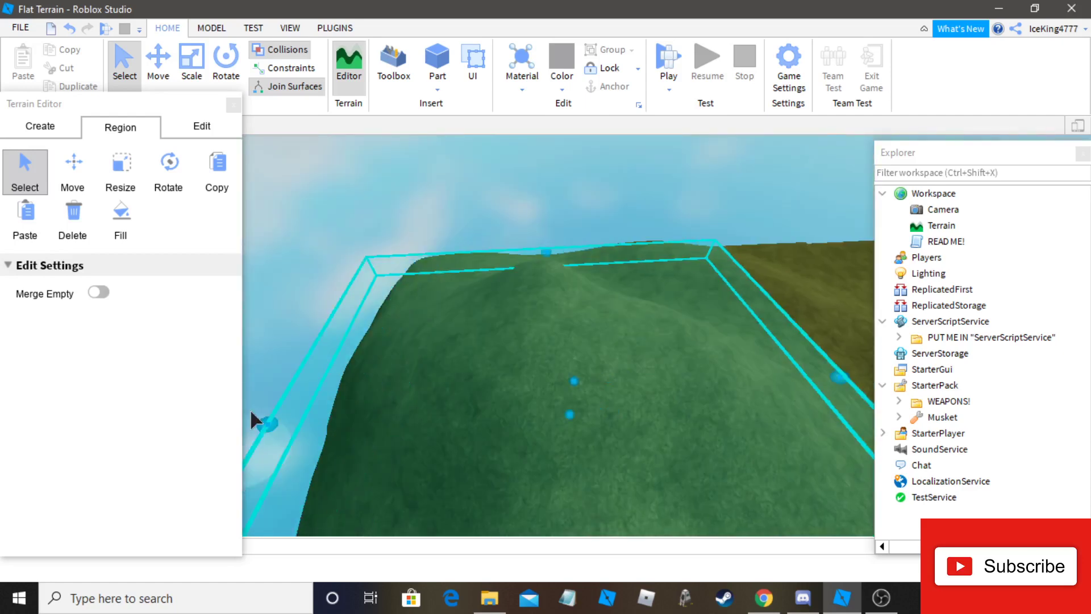
# Stretch the end of the selected terrain region past the smaller mound beside it
pyautogui.press('w')
pyautogui.press('a')
pyautogui.moveTo(362, 382); pyautogui.dragTo(372, 372, button='right')
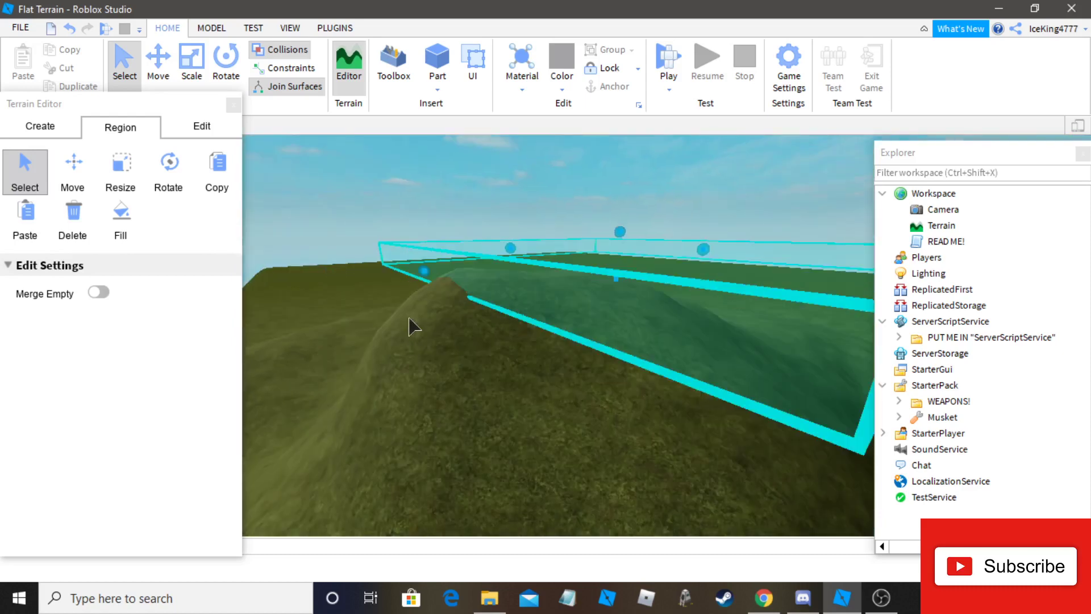
pyautogui.moveTo(424, 271); pyautogui.dragTo(281, 304)
# Extend the selected terrain region downward so it reaches deep into the hill
pyautogui.scroll(1, 410, 299)
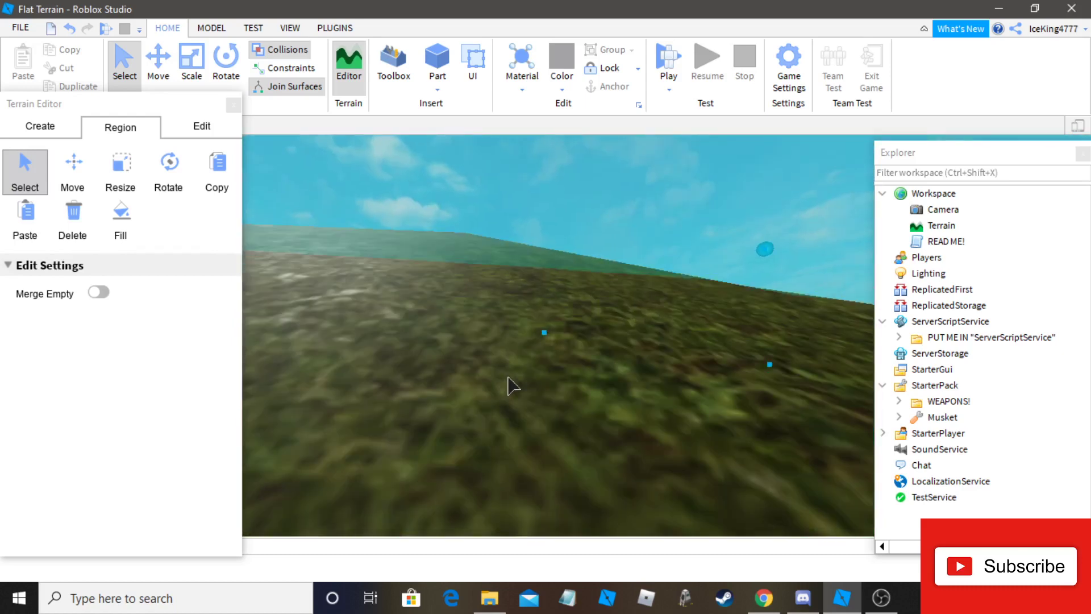
pyautogui.scroll(5, 508, 378)
pyautogui.scroll(-5, 508, 377)
pyautogui.moveTo(590, 310); pyautogui.dragTo(590, 311, button='right')
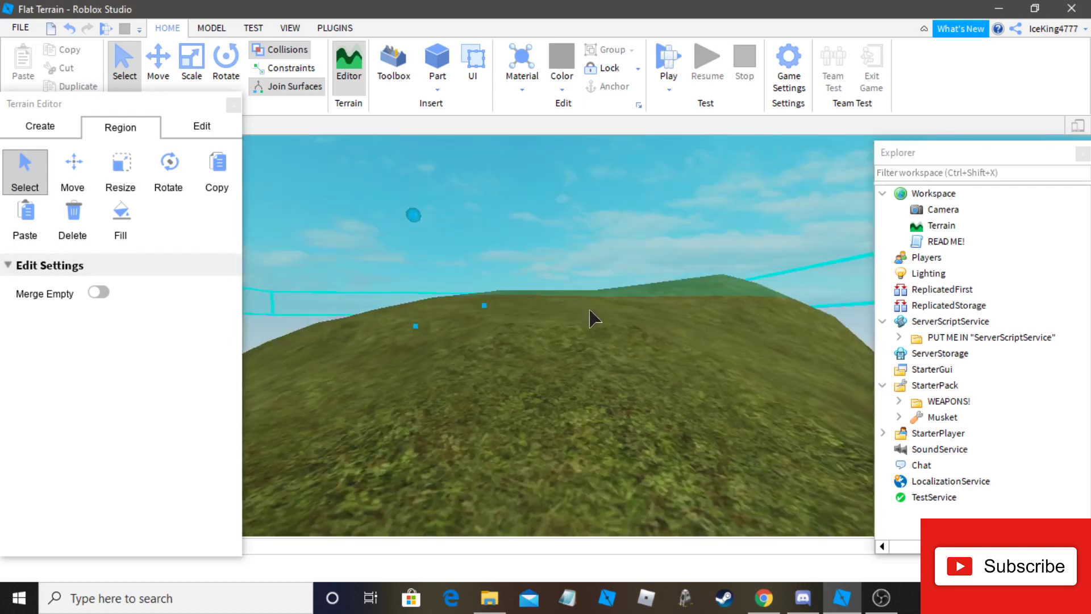
pyautogui.press('w')
pyautogui.press('a')
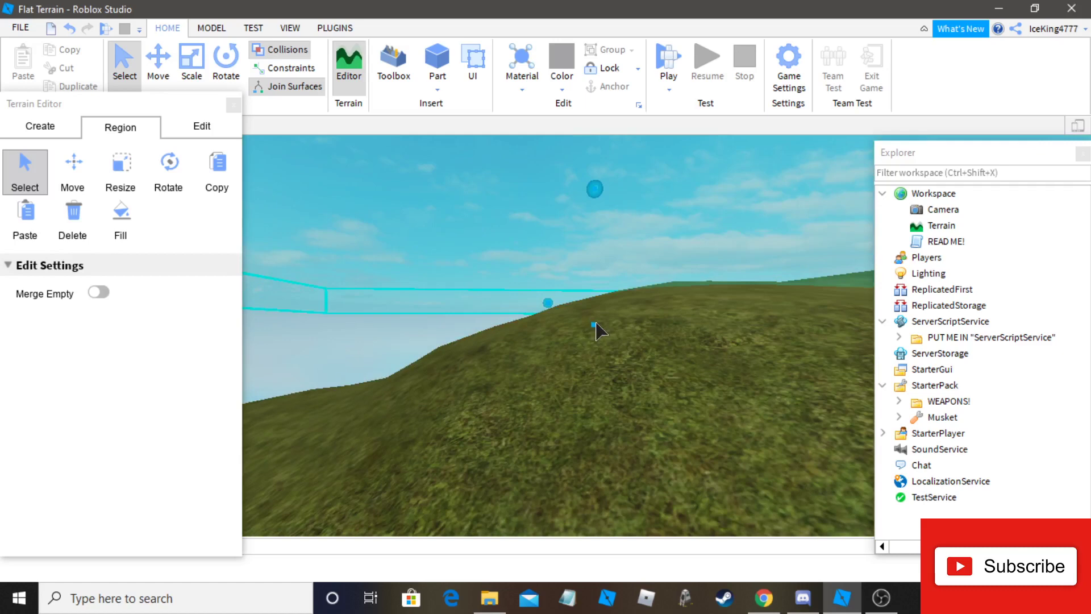
pyautogui.moveTo(595, 356); pyautogui.dragTo(567, 477)
pyautogui.moveTo(567, 477); pyautogui.dragTo(567, 476, button='right')
pyautogui.press('s')
pyautogui.press('a')
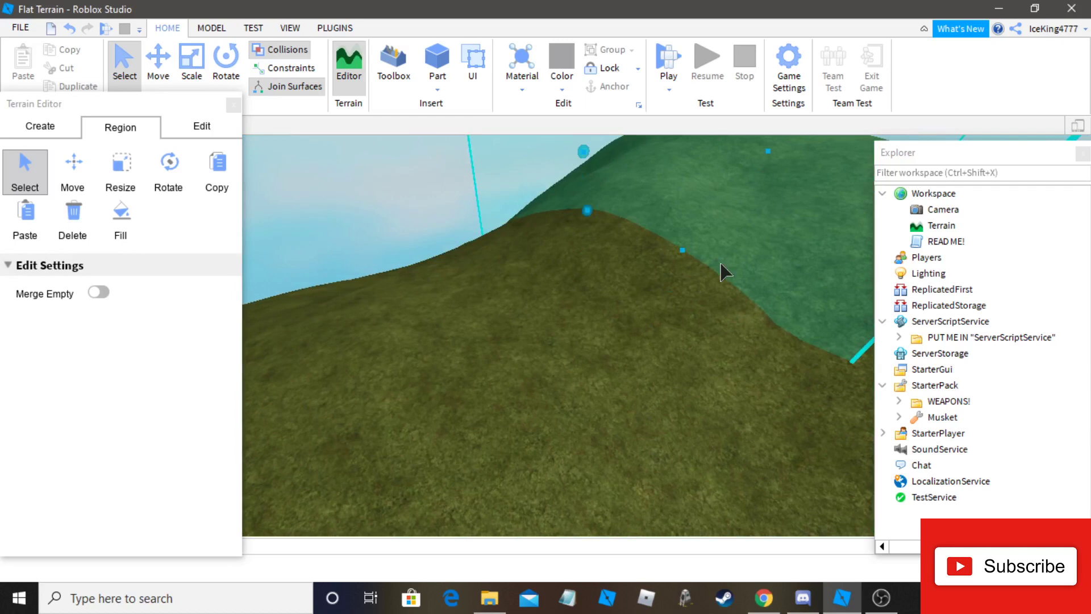
# Pull out the remaining sides of the terrain region to enclose the hill and its lower slopes
pyautogui.scroll(-4, 720, 268)
pyautogui.moveTo(725, 316); pyautogui.dragTo(725, 350)
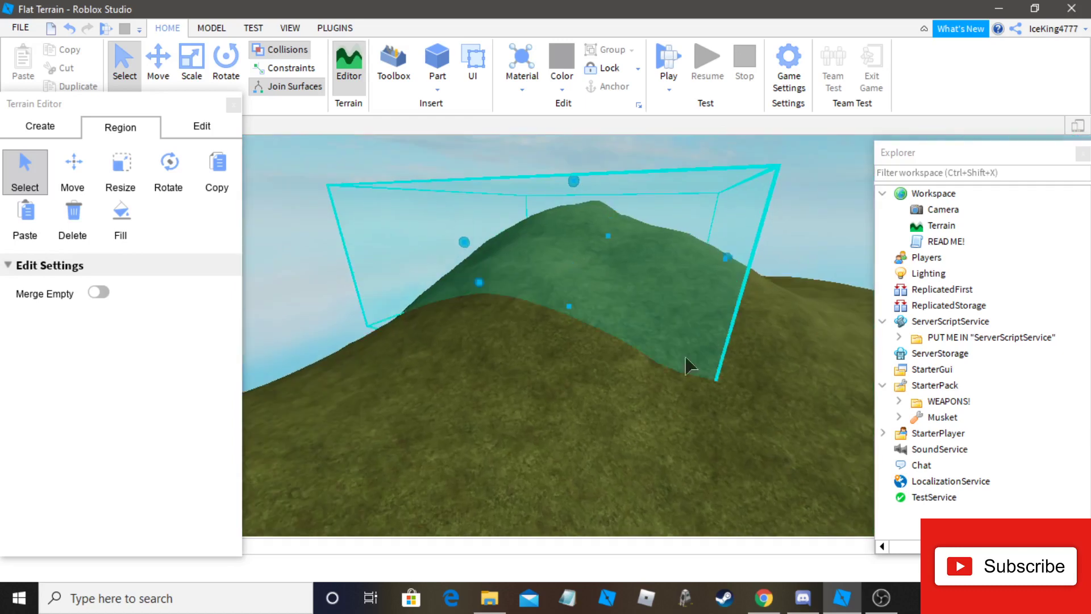
pyautogui.moveTo(636, 384); pyautogui.dragTo(653, 368, button='right')
pyautogui.scroll(-3, 653, 367)
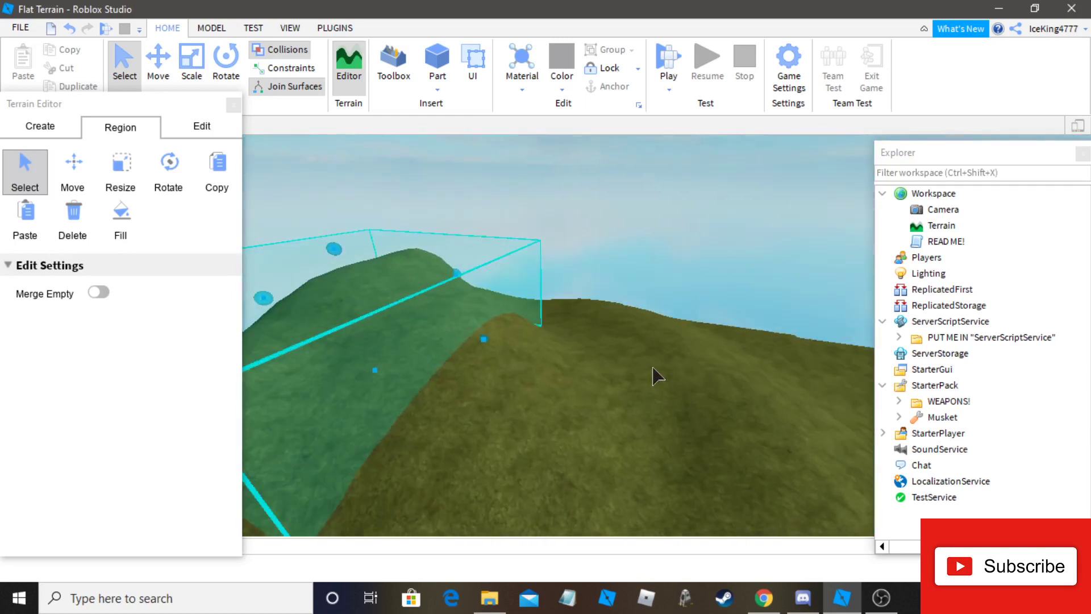
pyautogui.press('w')
pyautogui.press('a')
pyautogui.moveTo(521, 341); pyautogui.dragTo(646, 398)
pyautogui.press('a')
pyautogui.press('s')
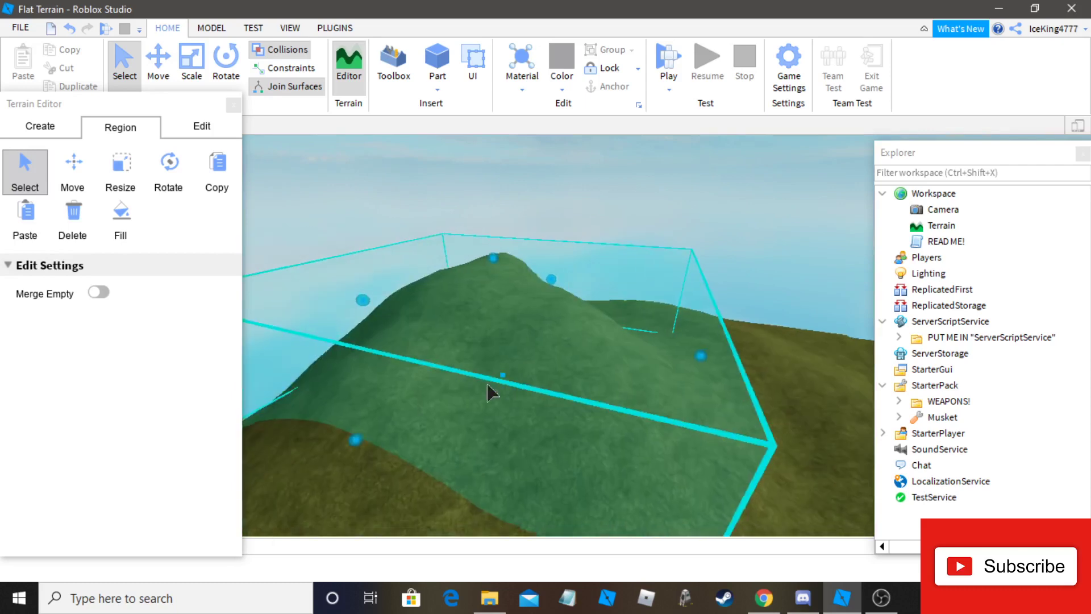
pyautogui.moveTo(464, 424); pyautogui.dragTo(425, 500)
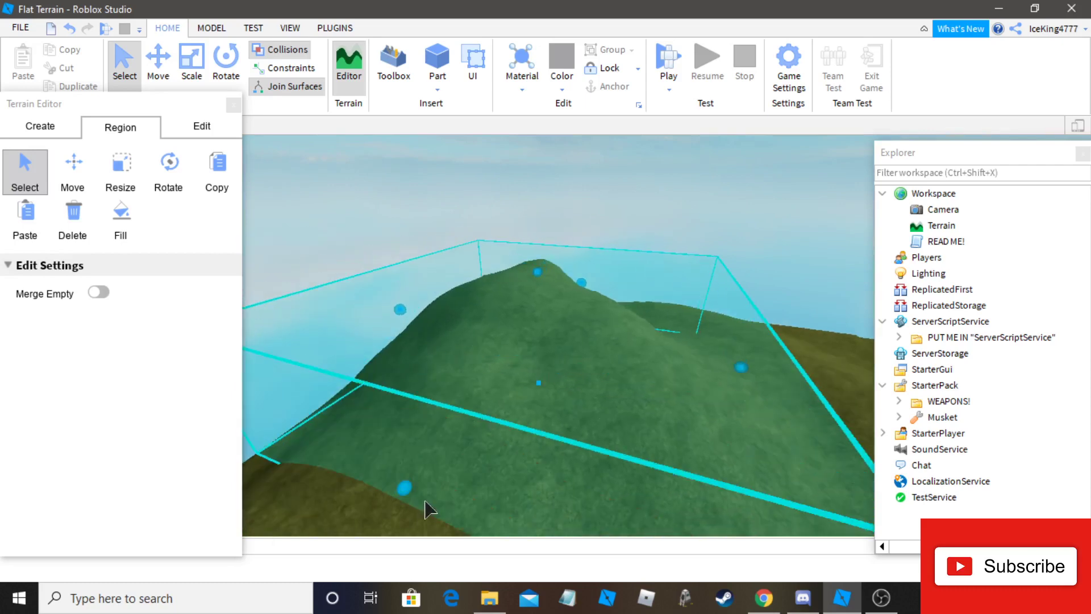
# Delete the terrain inside the selected region, close the Terrain Editor and inspect the flattened ground
pyautogui.click(91, 225)
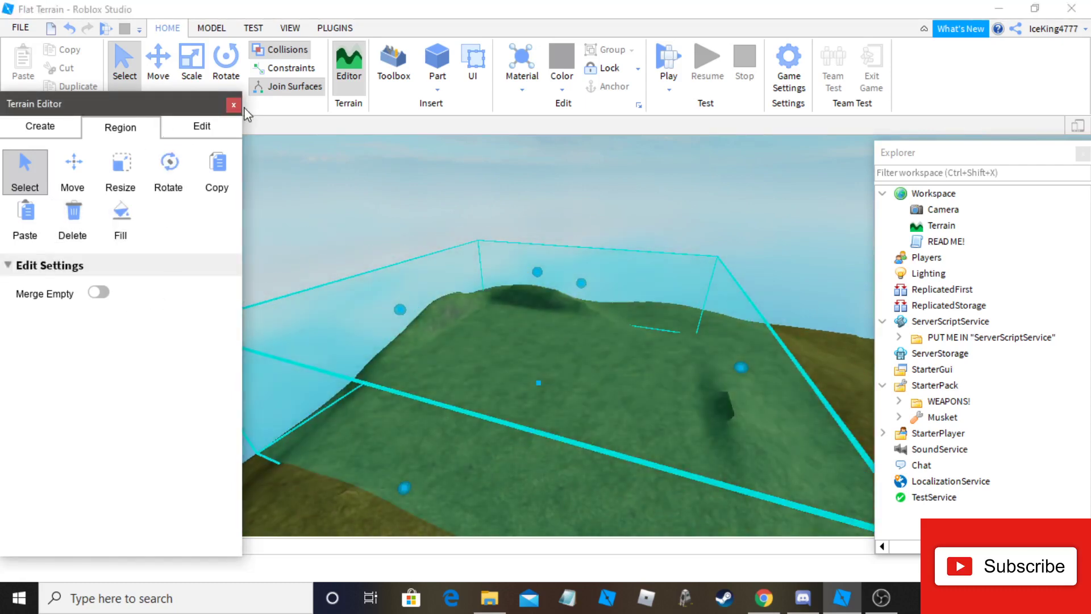
pyautogui.click(232, 106)
pyautogui.press('w')
pyautogui.moveTo(440, 351); pyautogui.dragTo(424, 325, button='right')
pyautogui.press('w')
pyautogui.press('w')
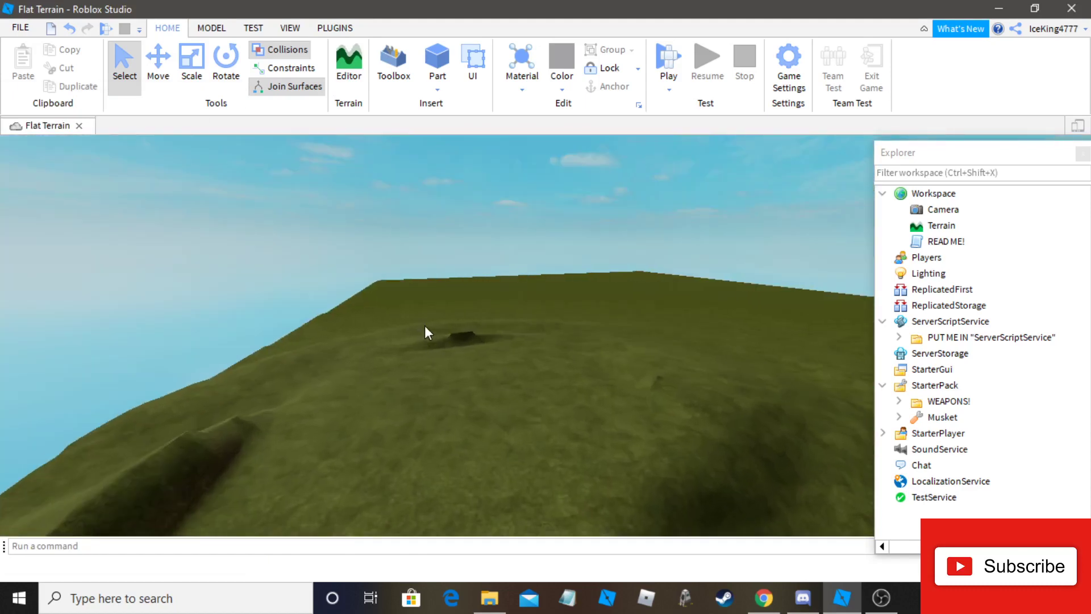
pyautogui.press('w')
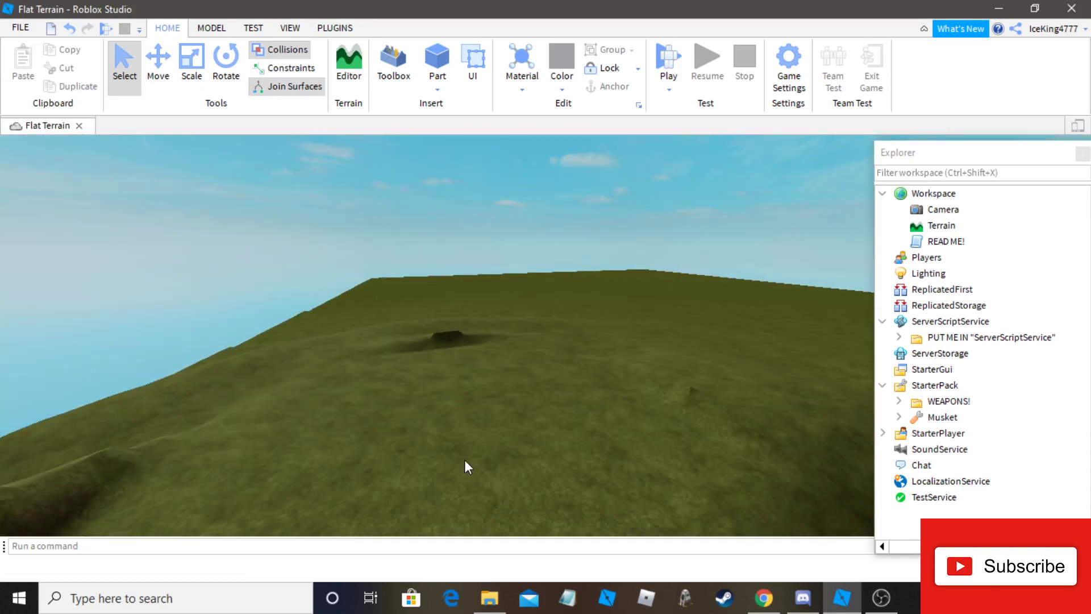
pyautogui.scroll(3, 580, 361)
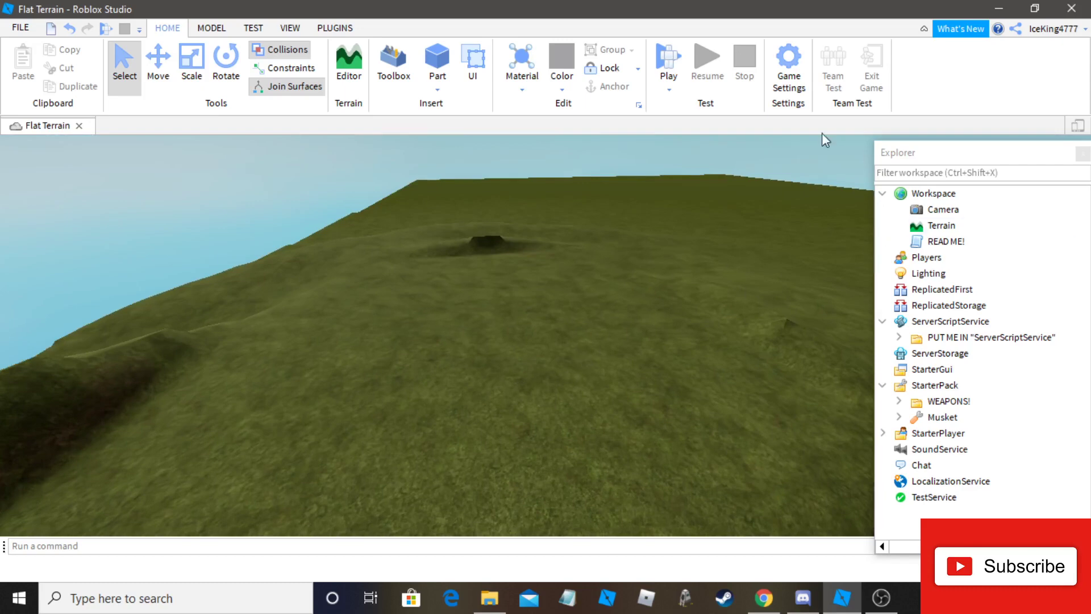
# Show the Properties window
pyautogui.click(290, 28)
pyautogui.click(94, 75)
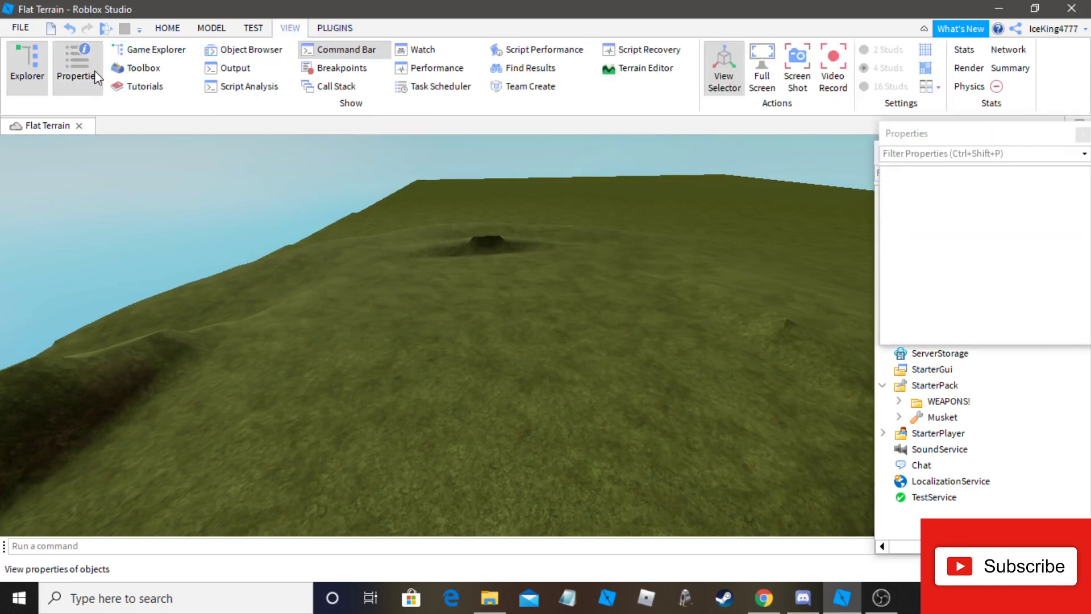
# Resize the Explorer so that it sits below the Properties window
pyautogui.moveTo(869, 141); pyautogui.dragTo(868, 385)
pyautogui.click(705, 272)
pyautogui.moveTo(705, 272); pyautogui.dragTo(663, 247, button='right')
pyautogui.scroll(1, 664, 247)
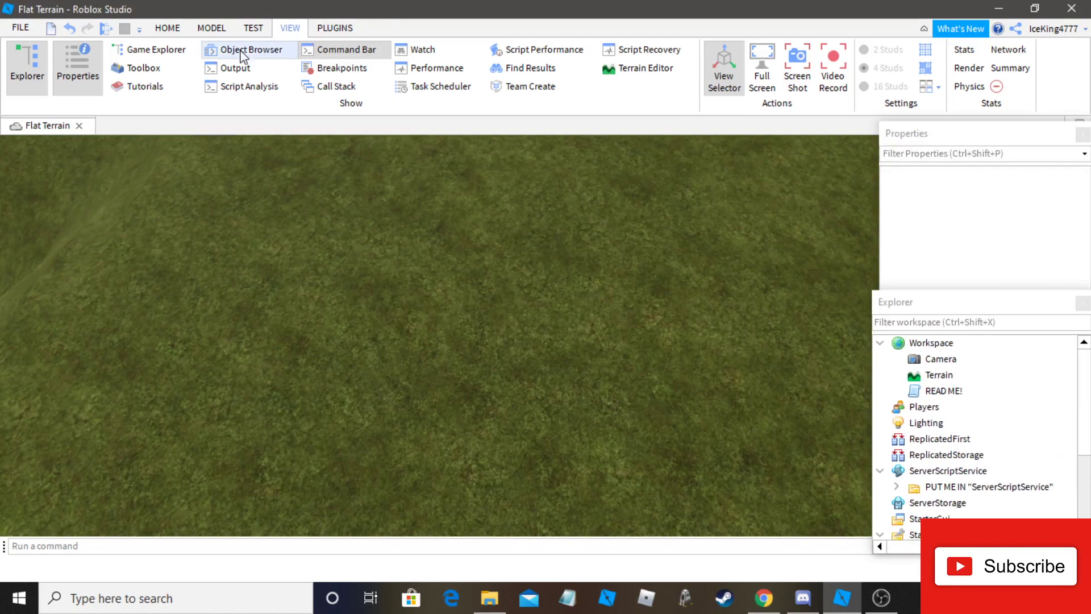
# Insert a block part and position it on the open grass of the flattened ground
pyautogui.click(167, 28)
pyautogui.click(437, 57)
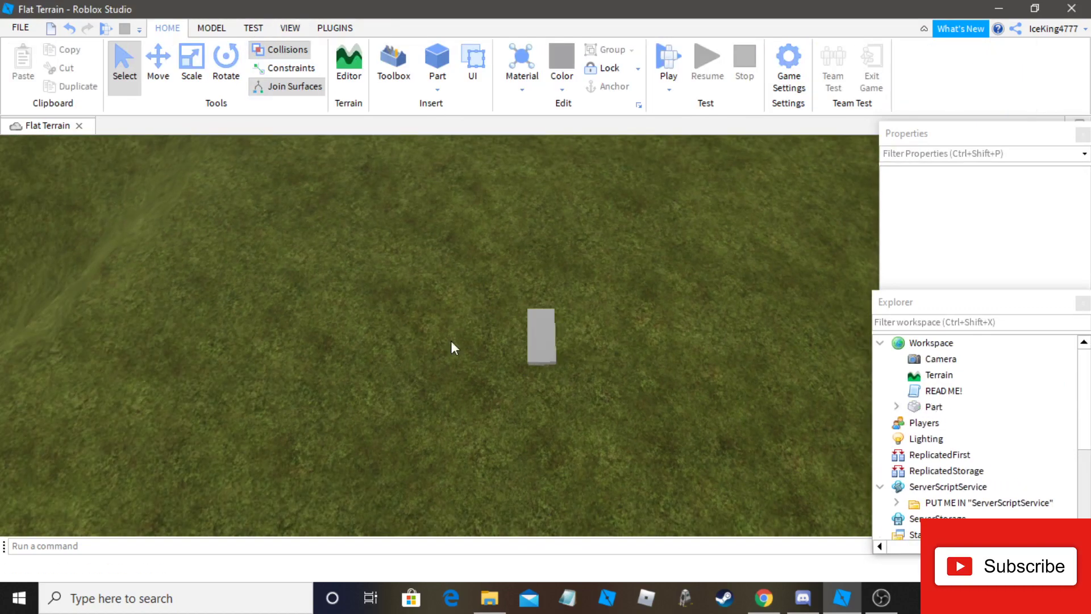
pyautogui.click(471, 329)
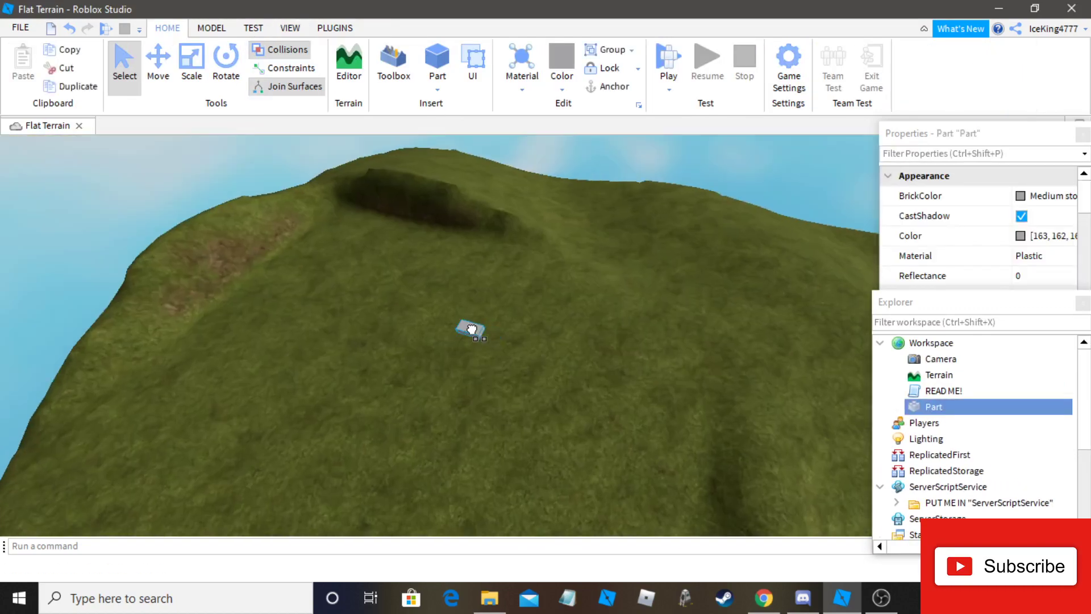
pyautogui.scroll(3, 564, 306)
pyautogui.moveTo(564, 305); pyautogui.dragTo(479, 293)
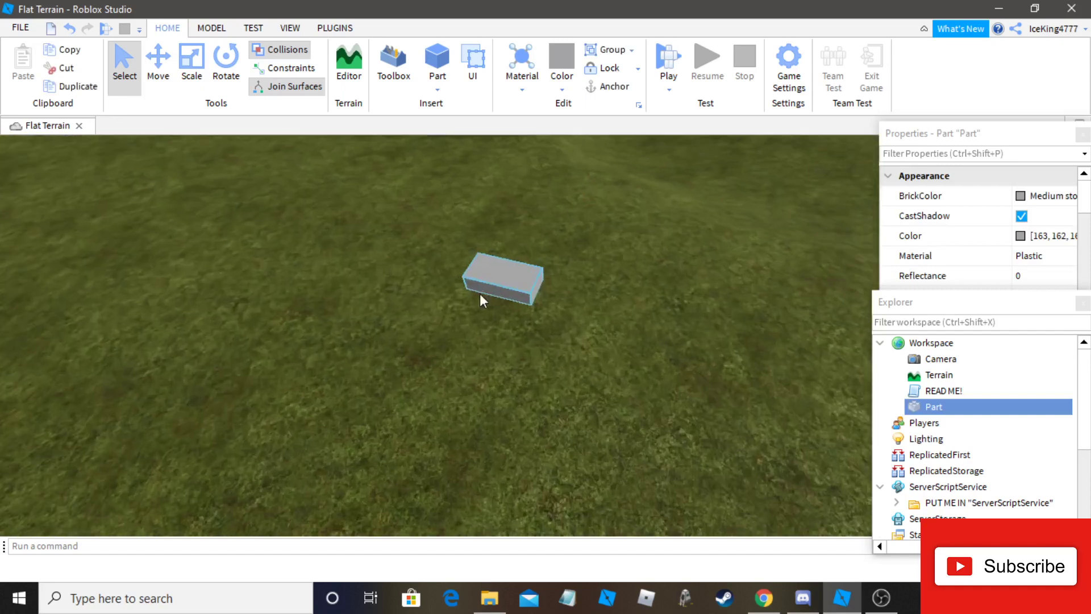
pyautogui.moveTo(480, 293); pyautogui.dragTo(319, 171, button='right')
pyautogui.scroll(-3, 386, 215)
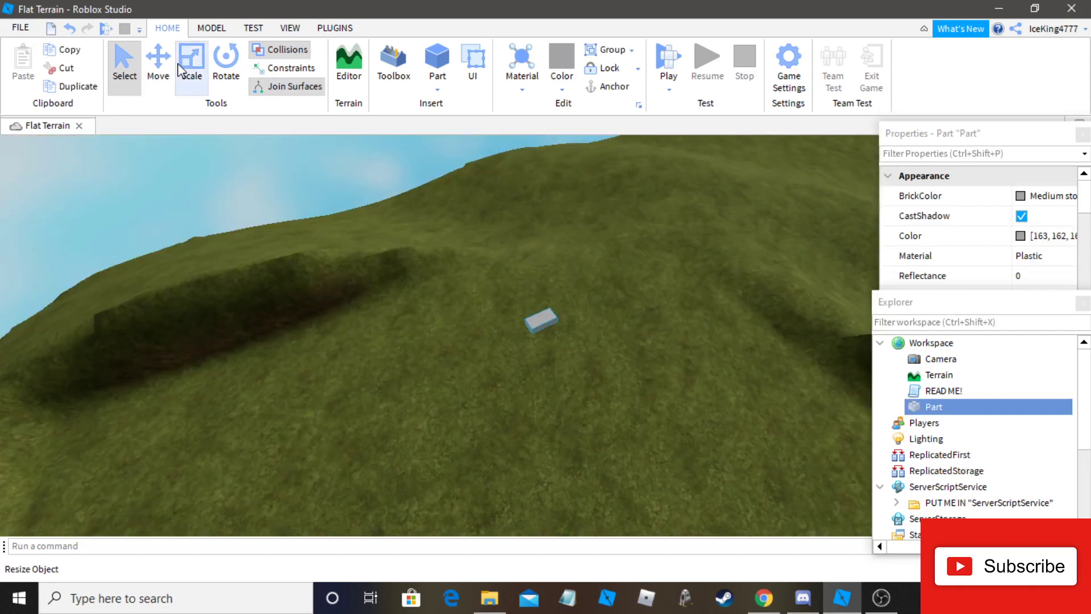
# Scale the block's length and width to form a large rectangular floor slab on the grass
pyautogui.click(181, 71)
pyautogui.moveTo(511, 335); pyautogui.dragTo(338, 470)
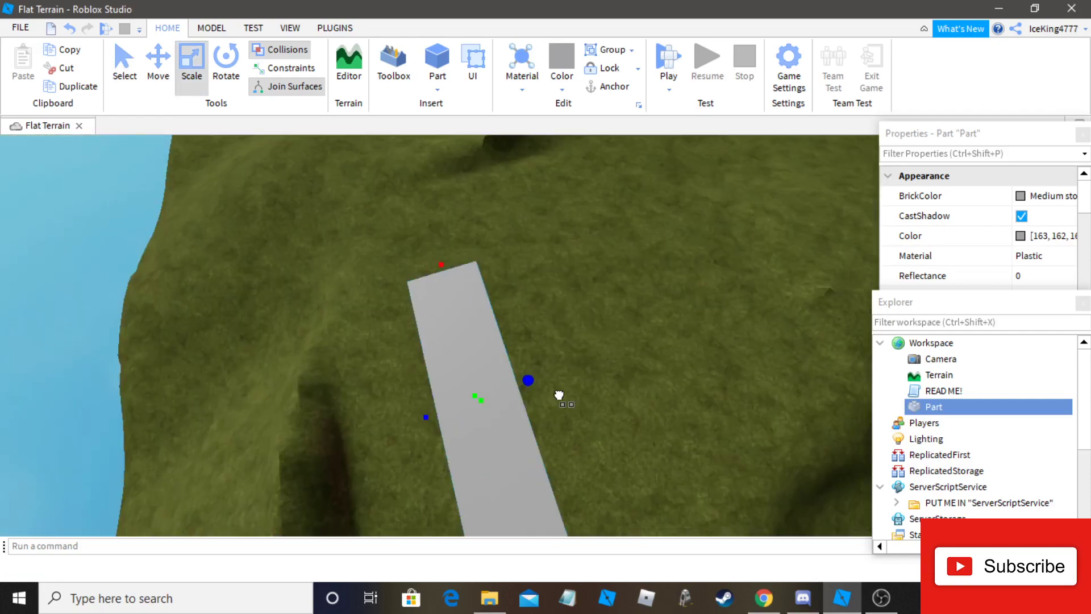
pyautogui.moveTo(558, 394); pyautogui.dragTo(654, 326)
pyautogui.press('s')
pyautogui.press('d')
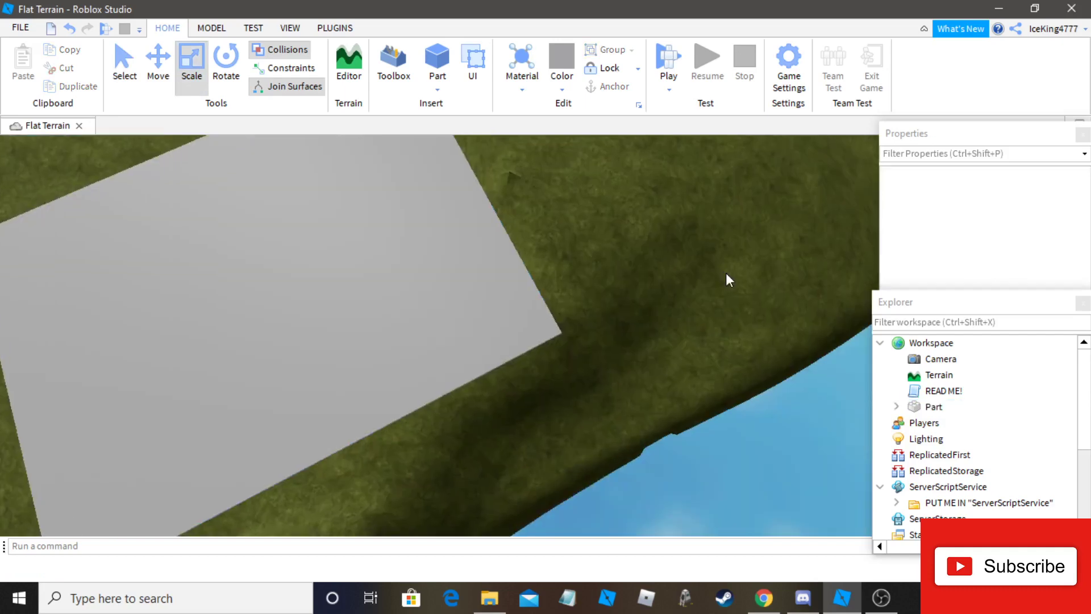
# Insert a second block at a corner of the floor slab and stretch it along one full edge
pyautogui.moveTo(726, 273); pyautogui.dragTo(725, 274, button='right')
pyautogui.moveTo(725, 272); pyautogui.dragTo(441, 50, button='middle')
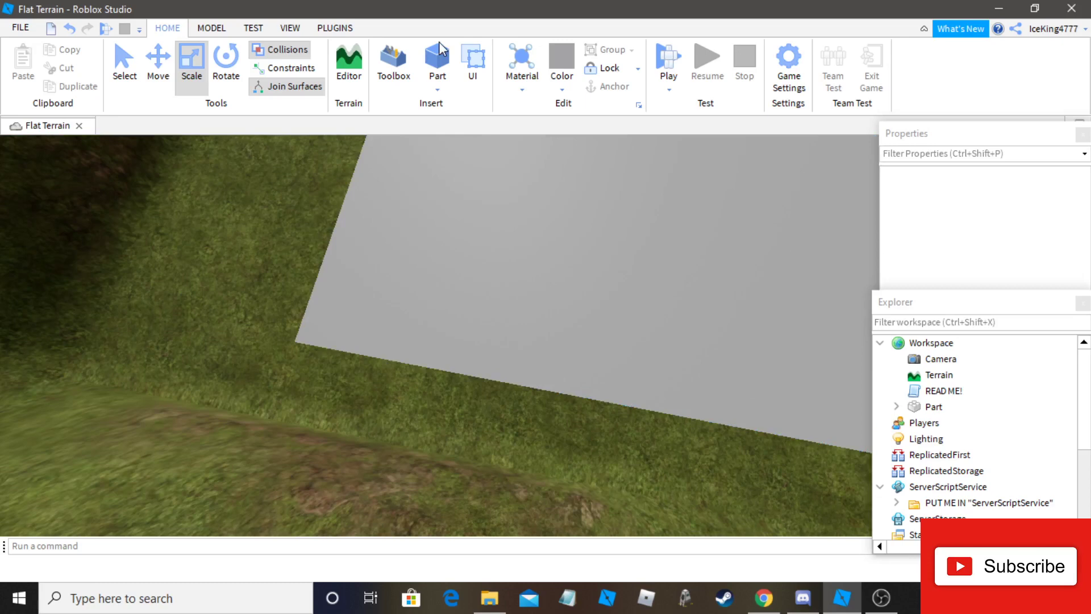
pyautogui.click(441, 50)
pyautogui.moveTo(326, 309); pyautogui.dragTo(338, 307)
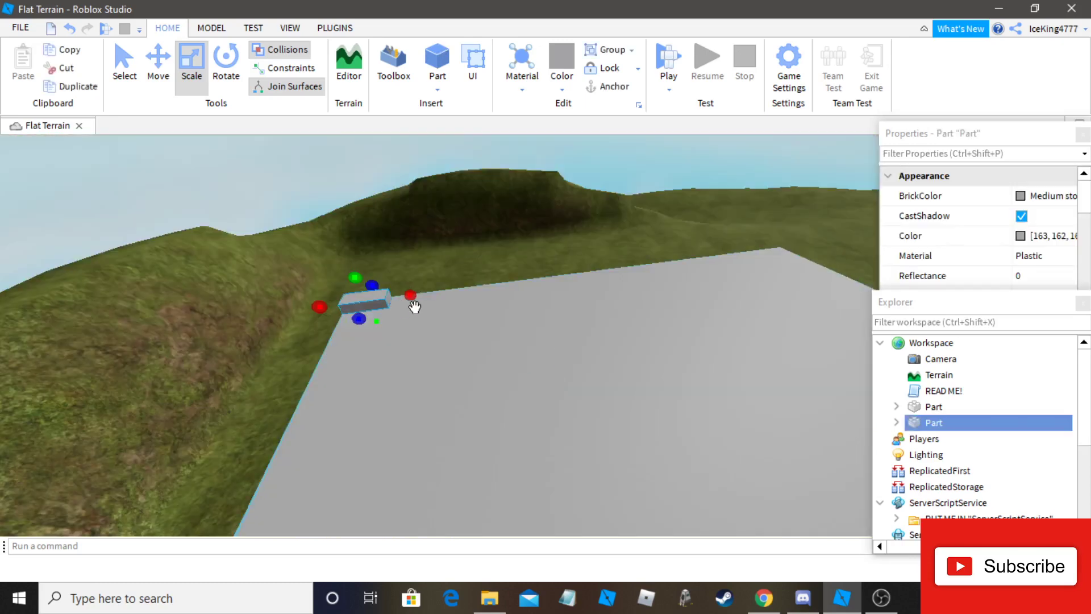
pyautogui.moveTo(413, 298); pyautogui.dragTo(480, 264)
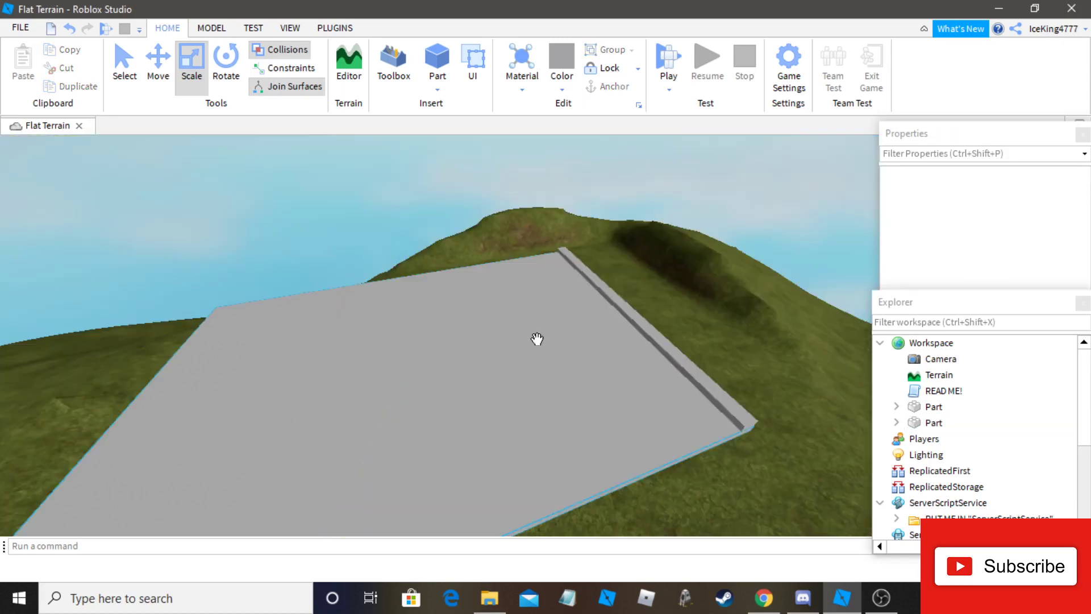
# Add a third block at the end of the first strip and stretch it along the slab's adjoining edge
pyautogui.moveTo(537, 340); pyautogui.dragTo(537, 341, button='right')
pyautogui.scroll(3, 537, 340)
pyautogui.click(437, 62)
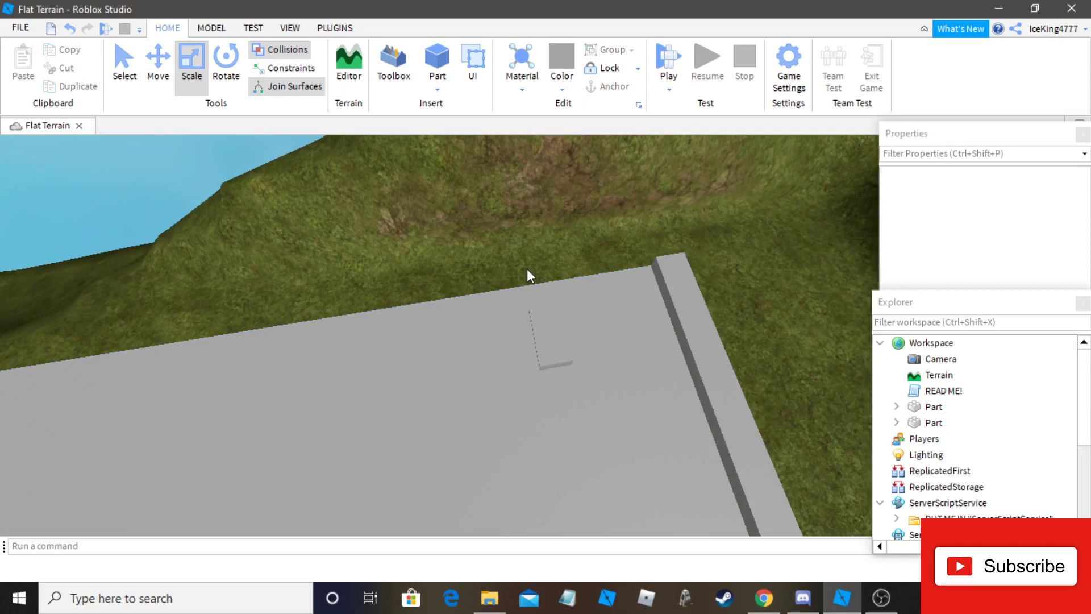
pyautogui.moveTo(550, 336); pyautogui.dragTo(428, 328)
pyautogui.moveTo(427, 328); pyautogui.dragTo(408, 307, button='right')
pyautogui.click(407, 305)
# Add a fourth block at the next corner and stretch it along the slab edge opposite the first strip
pyautogui.click(437, 62)
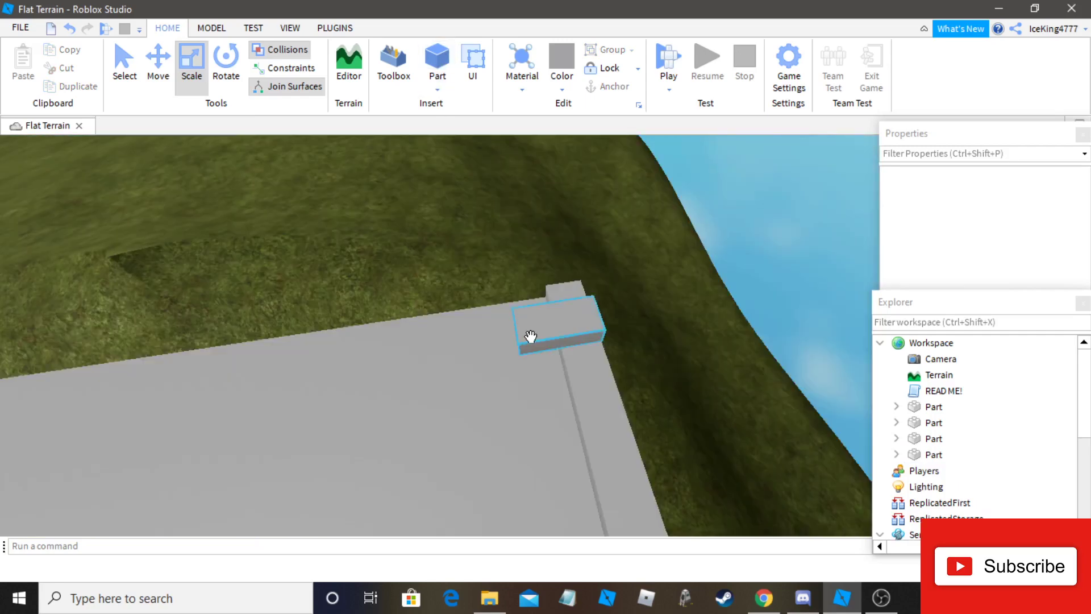
pyautogui.moveTo(529, 336)
pyautogui.mouseDown()
pyautogui.moveTo(489, 315)
pyautogui.moveTo(348, 355)
pyautogui.moveTo(400, 400)
pyautogui.mouseUp()
pyautogui.press('a')
pyautogui.click(332, 377)
pyautogui.moveTo(332, 377); pyautogui.dragTo(332, 377, button='right')
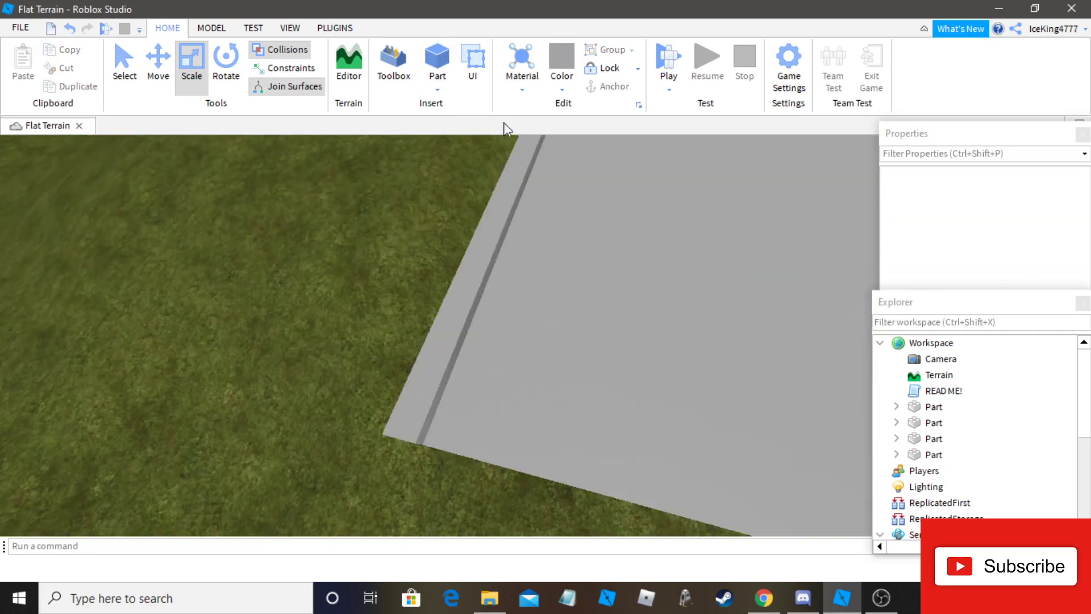
# Place a fifth block at a corner of the slab's open front edge and stretch it partway along that edge
pyautogui.press('d')
pyautogui.click(451, 73)
pyautogui.moveTo(555, 346)
pyautogui.mouseDown()
pyautogui.moveTo(487, 451)
pyautogui.moveTo(405, 497)
pyautogui.moveTo(400, 457)
pyautogui.mouseUp()
pyautogui.press('s')
pyautogui.moveTo(421, 457); pyautogui.dragTo(421, 458, button='right')
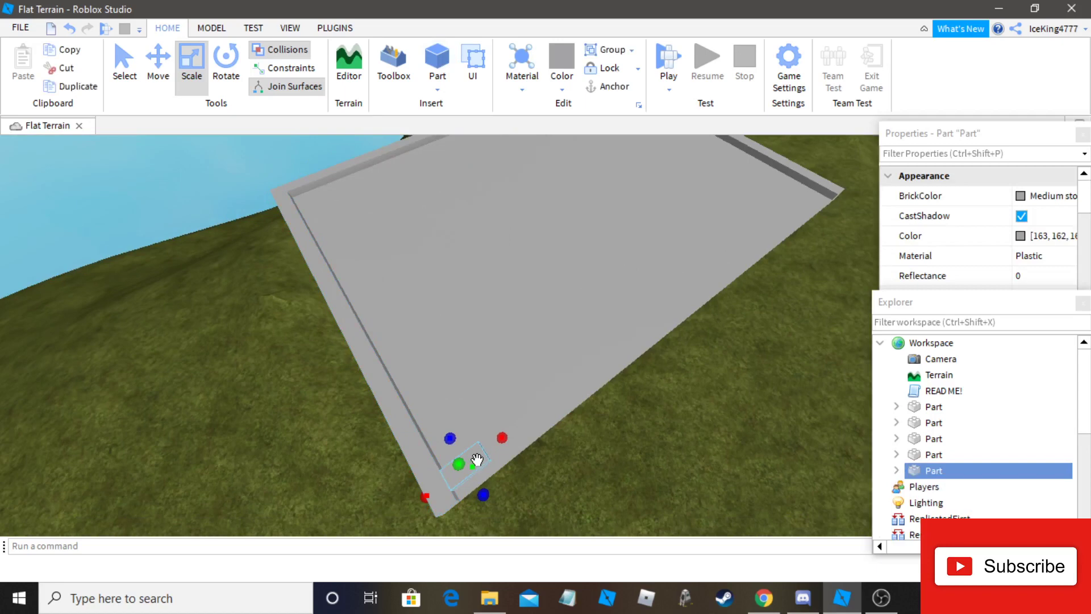
pyautogui.moveTo(482, 469); pyautogui.dragTo(544, 414)
pyautogui.moveTo(544, 415); pyautogui.dragTo(544, 415, button='right')
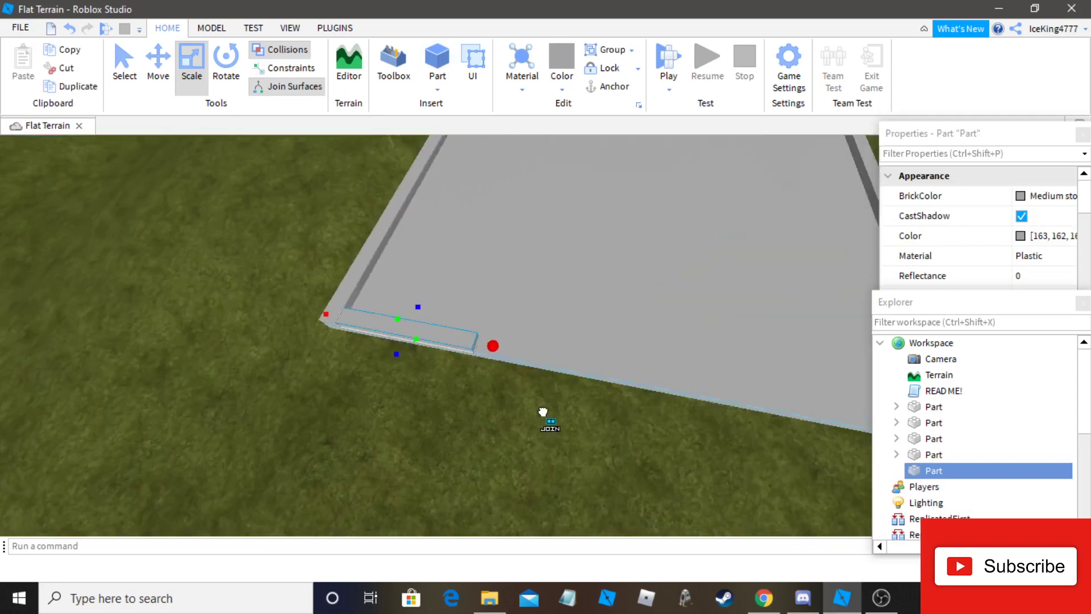
pyautogui.press('d')
pyautogui.moveTo(544, 415)
pyautogui.mouseDown()
pyautogui.moveTo(570, 404)
pyautogui.moveTo(538, 403)
pyautogui.mouseUp()
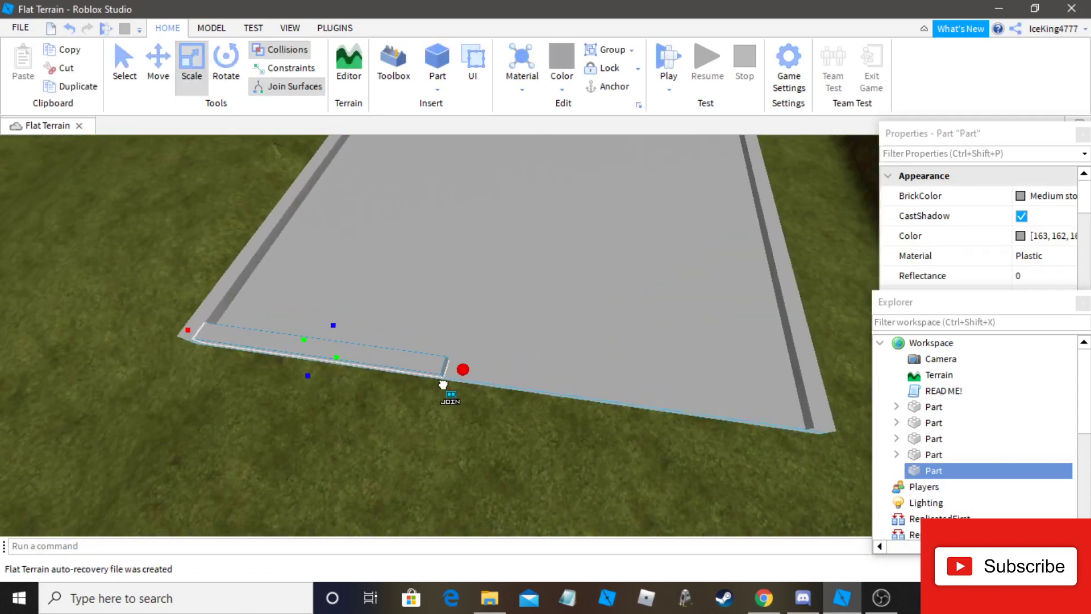
pyautogui.moveTo(443, 385); pyautogui.dragTo(450, 390)
pyautogui.click(481, 446)
# Place a sixth block at the other front corner and stretch it inward, leaving a doorway gap between the front strips
pyautogui.press('w')
pyautogui.press('d')
pyautogui.moveTo(519, 445); pyautogui.dragTo(519, 445, button='right')
pyautogui.press('s')
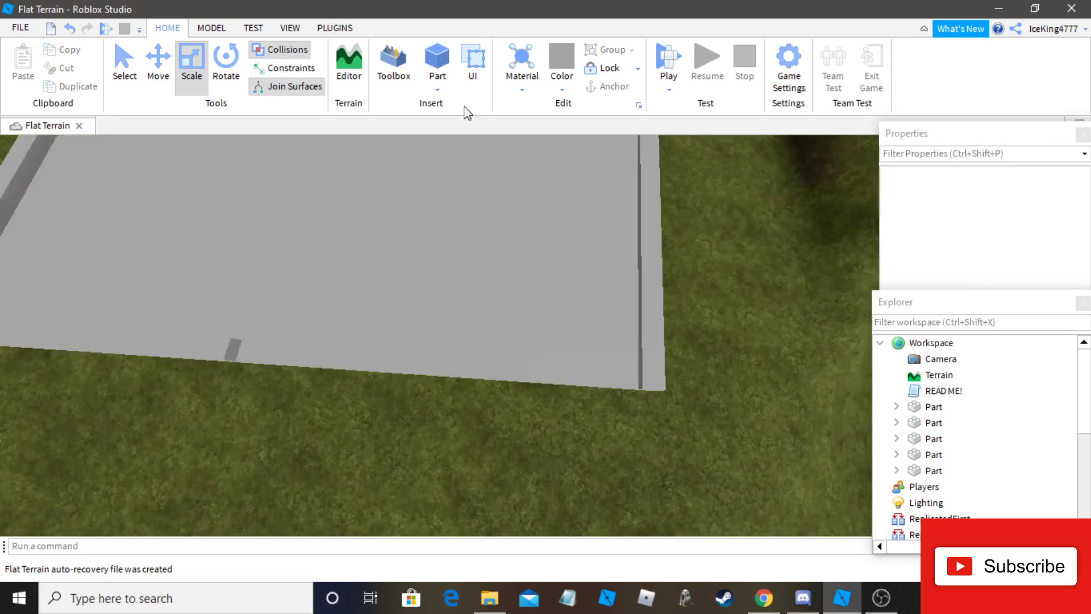
pyautogui.click(437, 62)
pyautogui.scroll(3, 432, 301)
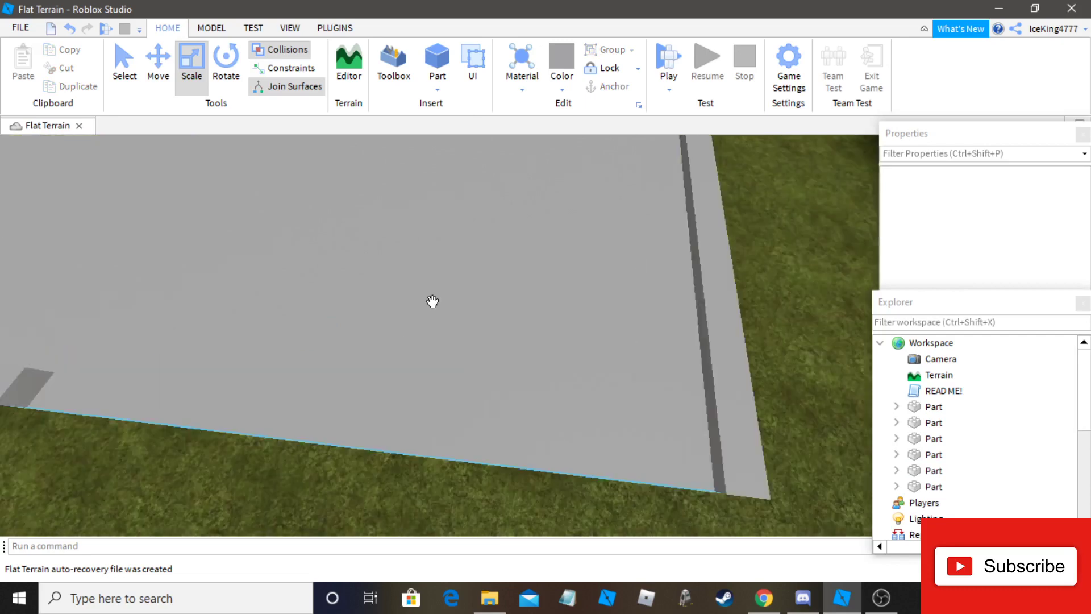
pyautogui.press('s')
pyautogui.moveTo(558, 483); pyautogui.dragTo(540, 447, button='right')
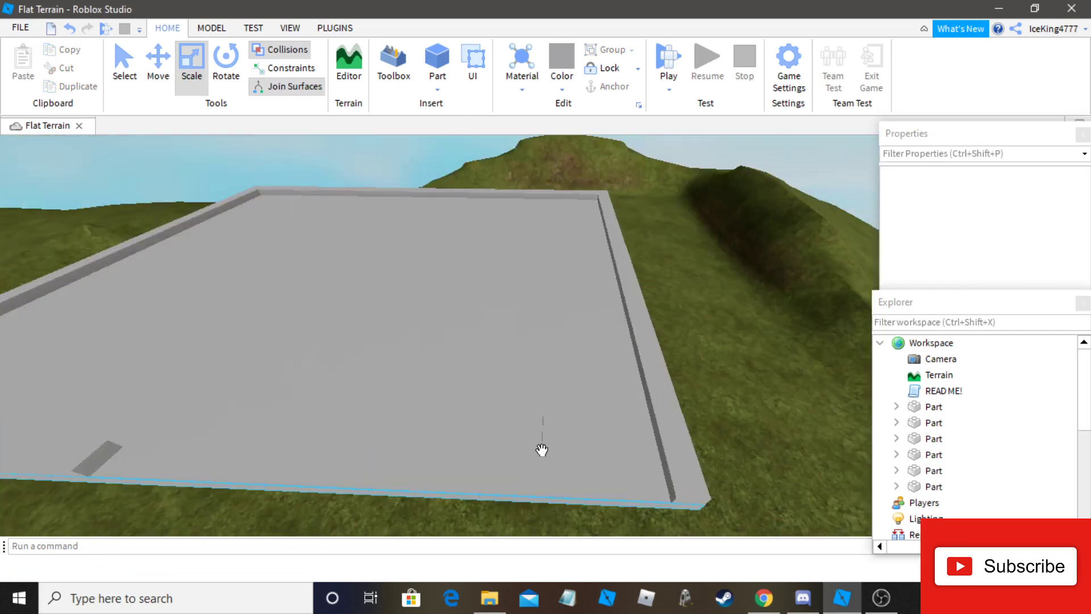
pyautogui.click(529, 455)
pyautogui.moveTo(529, 455); pyautogui.dragTo(664, 484)
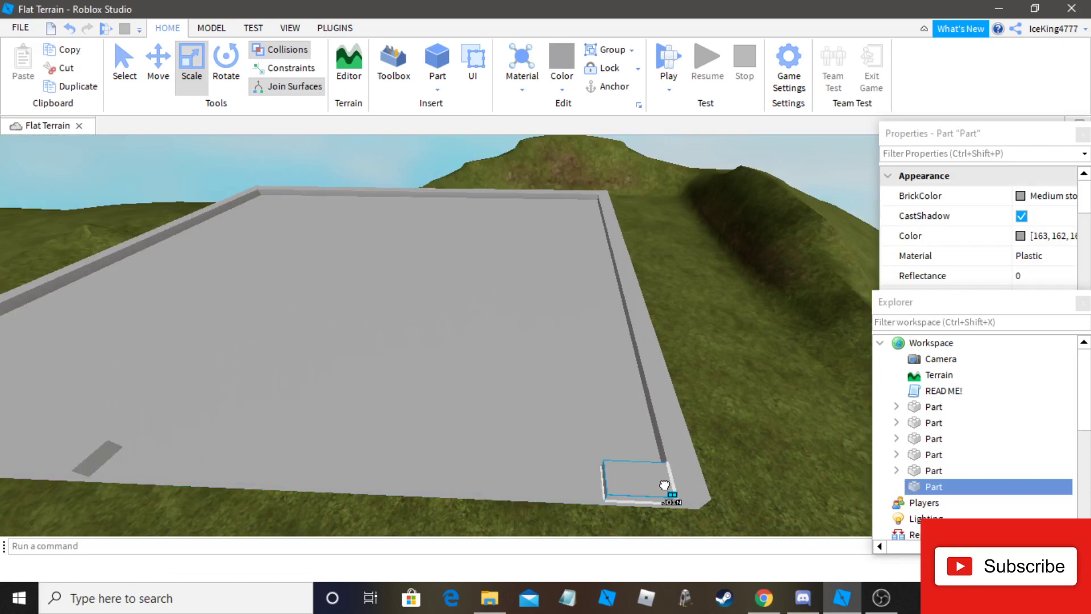
pyautogui.press('a')
pyautogui.moveTo(591, 480); pyautogui.dragTo(459, 511)
pyautogui.click(458, 511)
pyautogui.press('s')
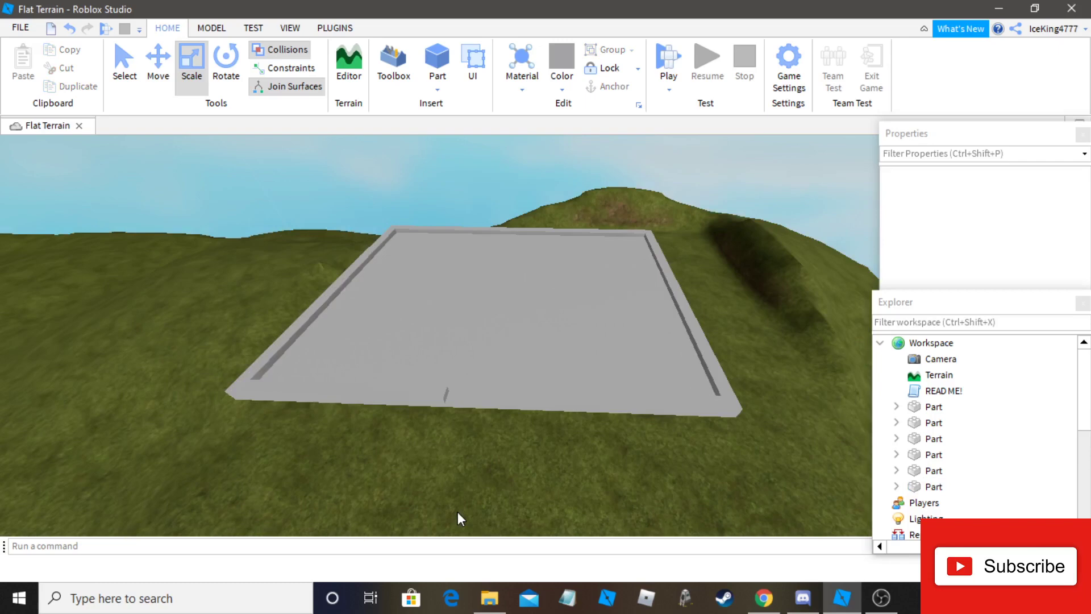
# Scale the longer-standing front strip beside the doorway upward into a tall wall
pyautogui.scroll(5, 458, 515)
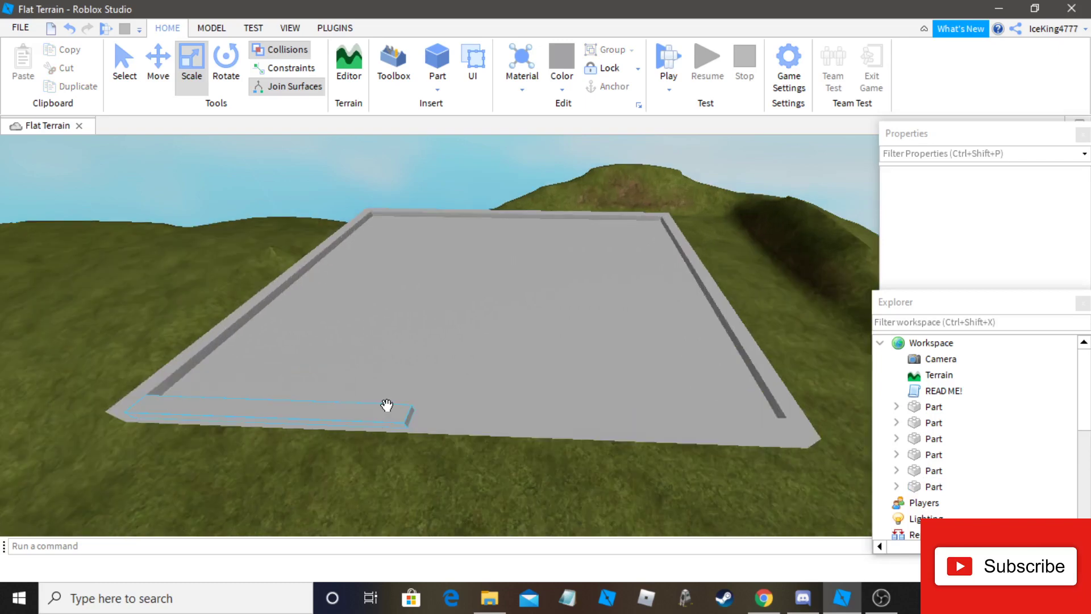
pyautogui.click(380, 412)
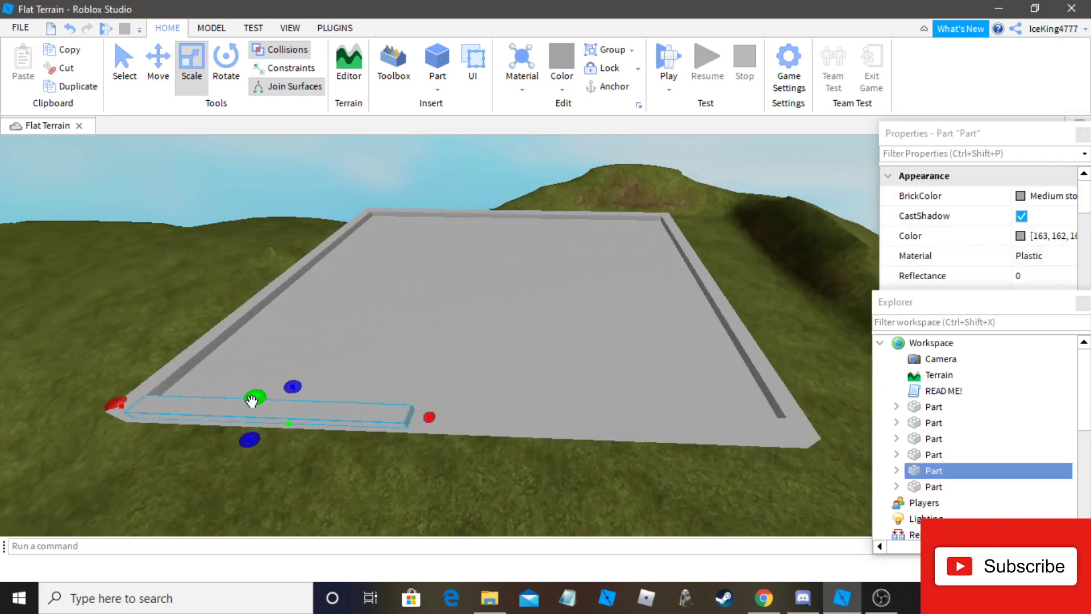
pyautogui.moveTo(252, 400); pyautogui.dragTo(92, 256)
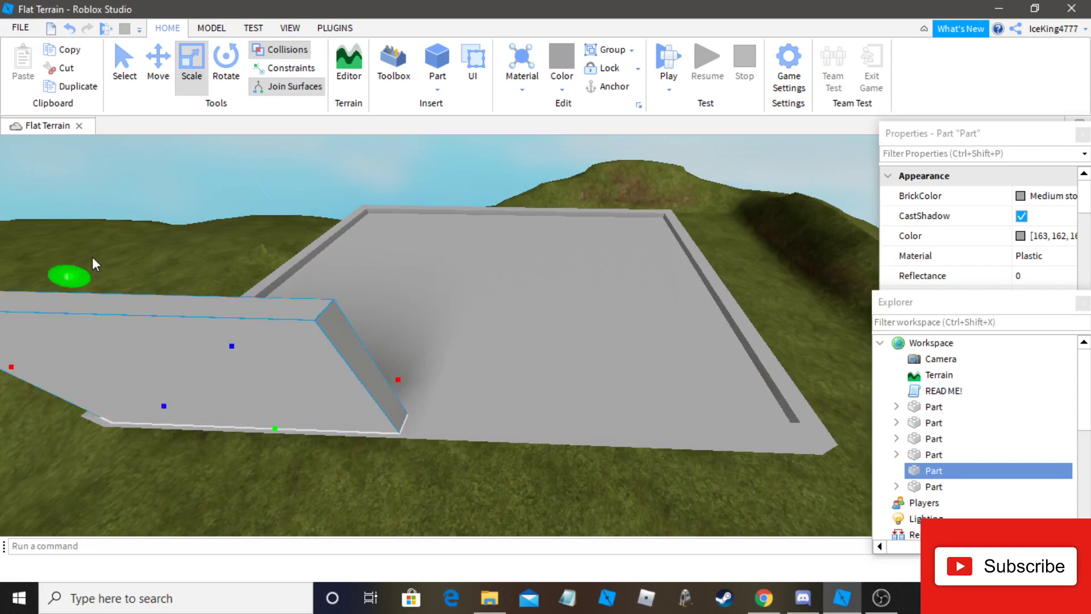
# Raise the other front strip to the same height as the wall across the doorway
pyautogui.click(661, 452)
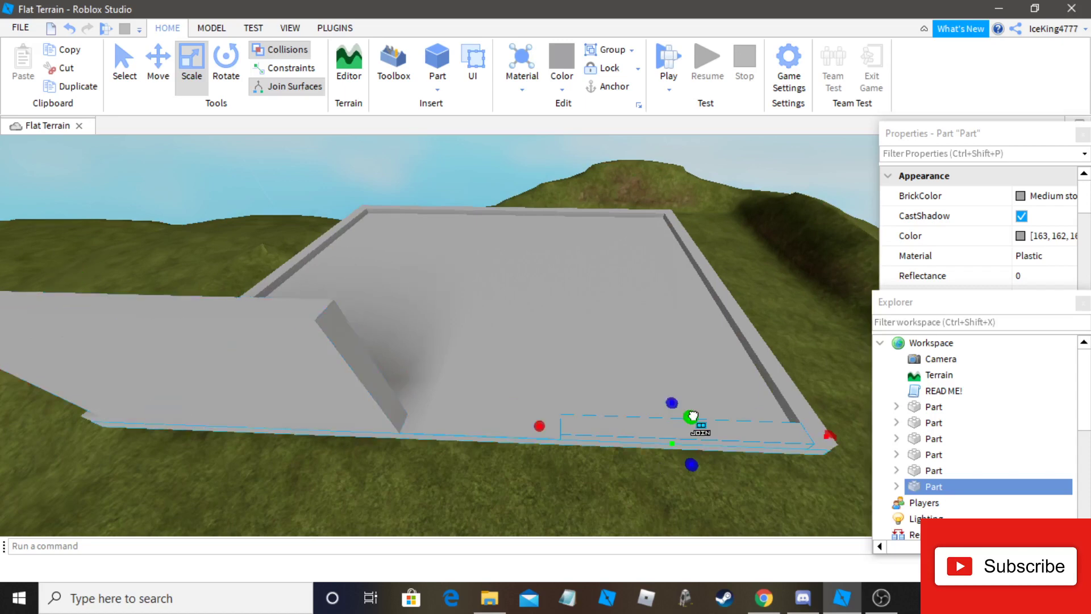
pyautogui.moveTo(692, 416); pyautogui.dragTo(647, 223)
pyautogui.scroll(3, 644, 435)
pyautogui.moveTo(644, 436); pyautogui.dragTo(643, 436, button='right')
pyautogui.scroll(-2, 709, 280)
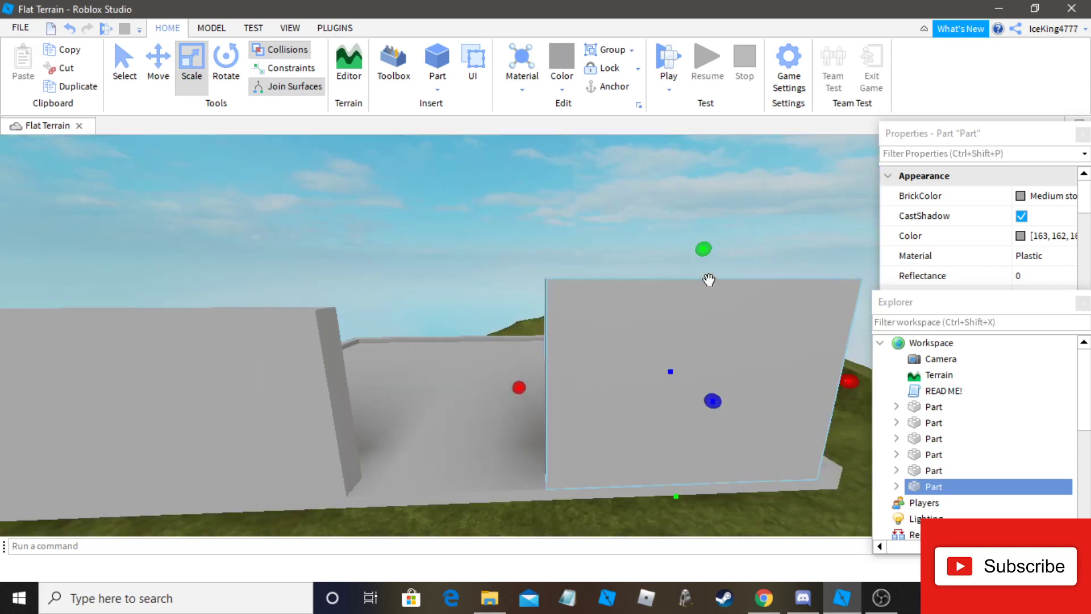
pyautogui.moveTo(708, 279)
pyautogui.mouseDown()
pyautogui.moveTo(704, 250)
pyautogui.moveTo(701, 278)
pyautogui.mouseUp()
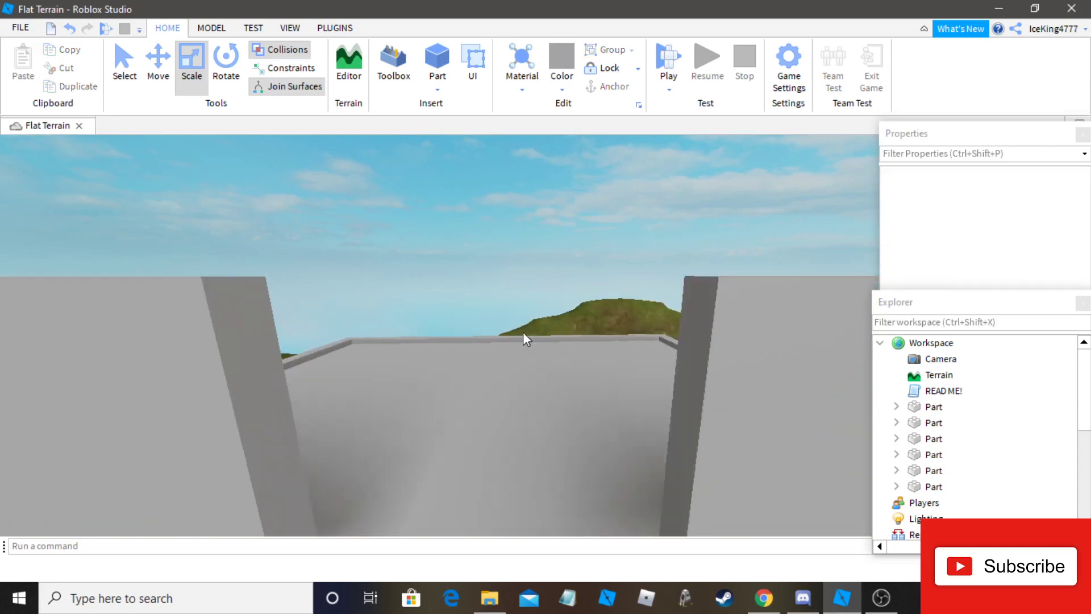
# Raise the side strip next to the second front wall to match the front wall's height
pyautogui.scroll(-2, 522, 333)
pyautogui.moveTo(523, 333); pyautogui.dragTo(522, 332, button='right')
pyautogui.scroll(-1, 522, 331)
pyautogui.scroll(2, 523, 334)
pyautogui.scroll(2, 522, 334)
pyautogui.press('a')
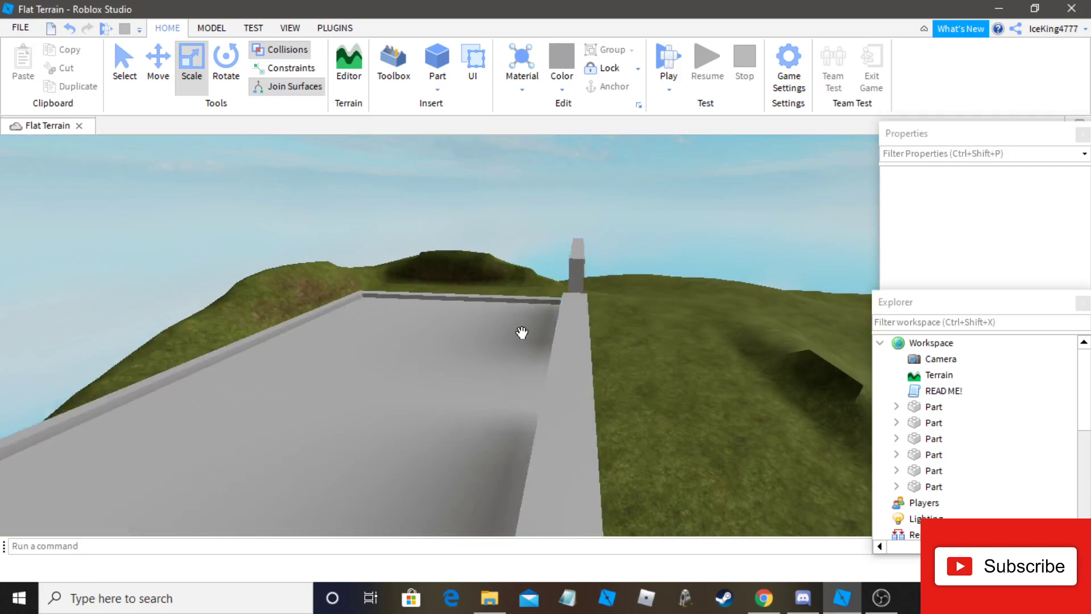
pyautogui.scroll(-5, 522, 333)
pyautogui.scroll(5, 577, 394)
pyautogui.scroll(-5, 578, 395)
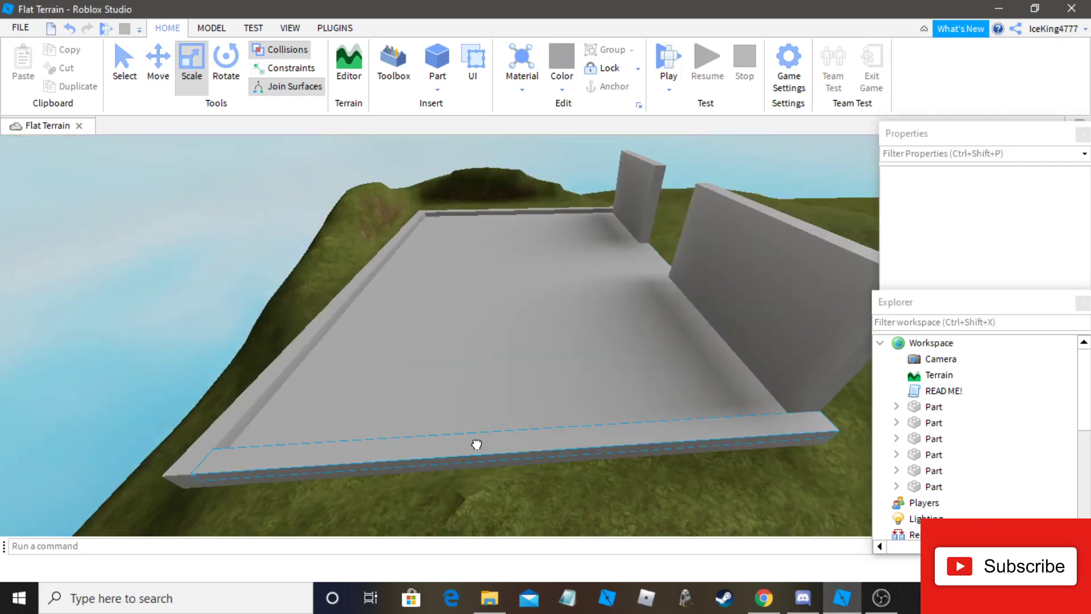
pyautogui.click(476, 444)
pyautogui.press('d')
pyautogui.moveTo(534, 425); pyautogui.dragTo(528, 261)
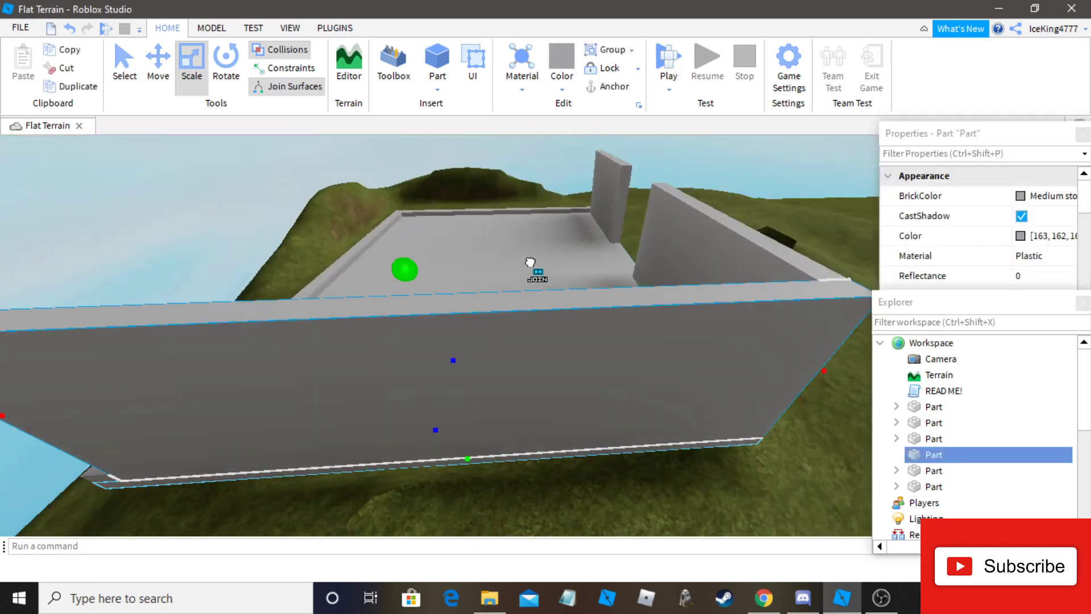
# Raise the back strip opposite the doorway to the height of the adjoining side wall
pyautogui.press('a')
pyautogui.moveTo(553, 346); pyautogui.dragTo(524, 390, button='right')
pyautogui.press('a')
pyautogui.press('w')
pyautogui.click(521, 483)
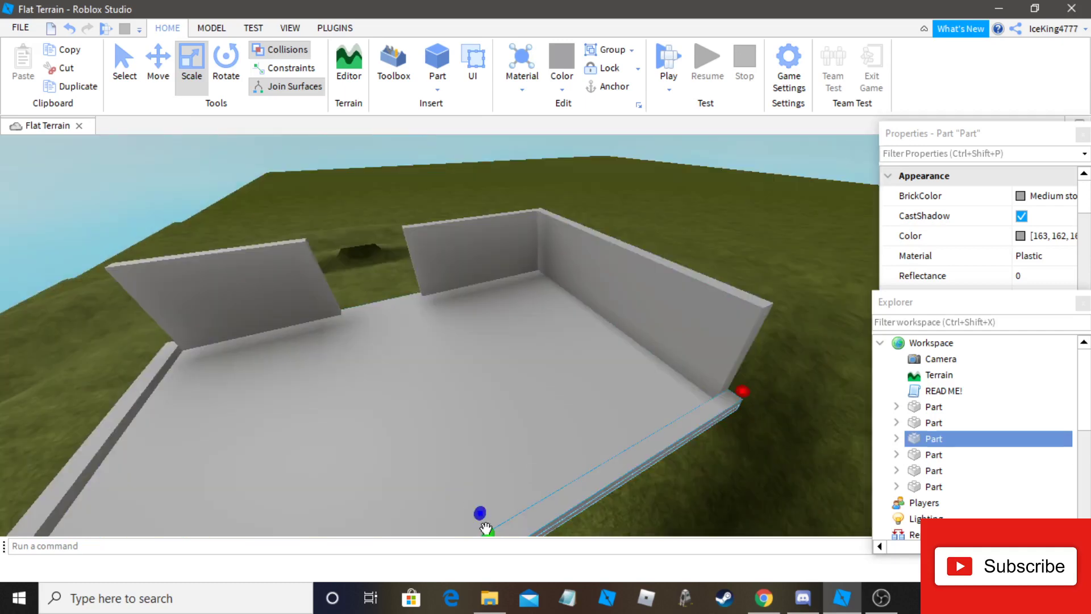
pyautogui.moveTo(487, 528); pyautogui.dragTo(502, 429)
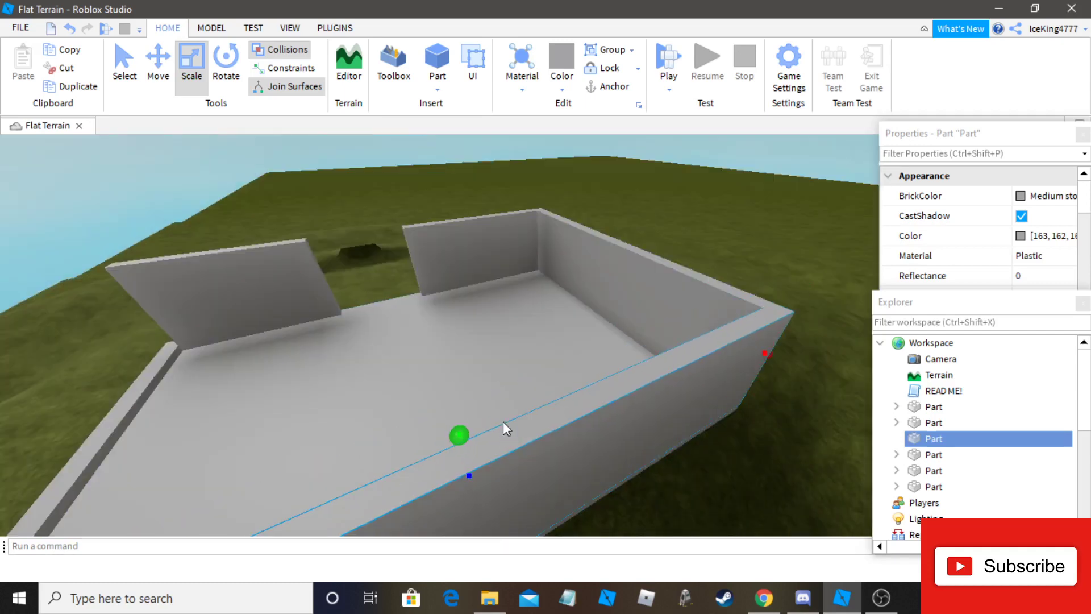
# Raise the last low side strip to full wall height, enclosing the floor except for the doorway, and inspect the interior
pyautogui.moveTo(503, 421); pyautogui.dragTo(479, 421, button='right')
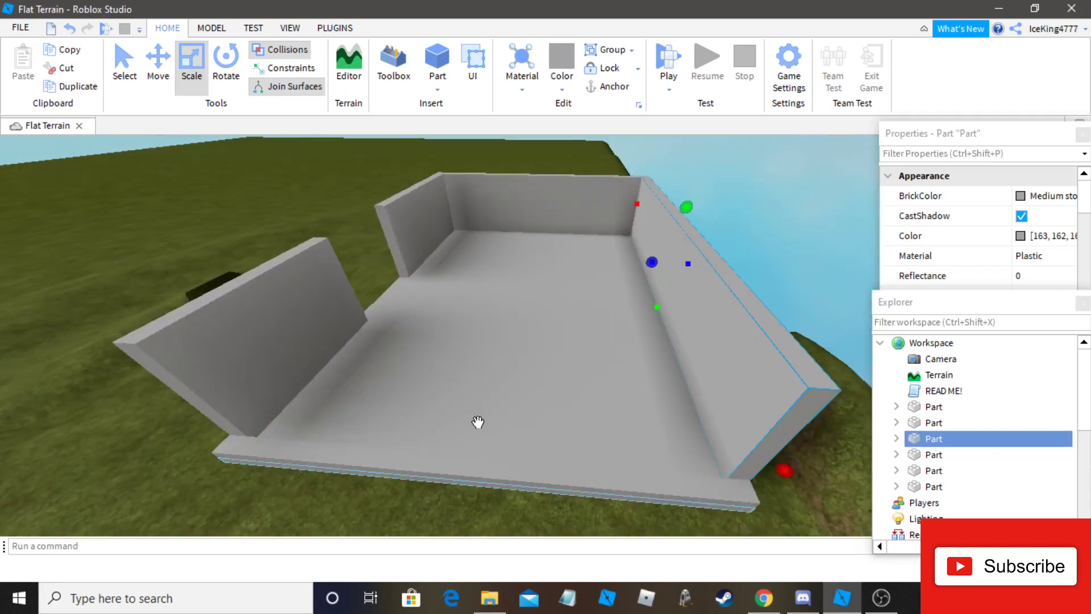
pyautogui.click(470, 454)
pyautogui.moveTo(470, 453); pyautogui.dragTo(419, 322)
pyautogui.click(120, 238)
pyautogui.moveTo(121, 233); pyautogui.dragTo(224, 349, button='right')
pyautogui.scroll(-2, 224, 350)
pyautogui.scroll(4, 224, 349)
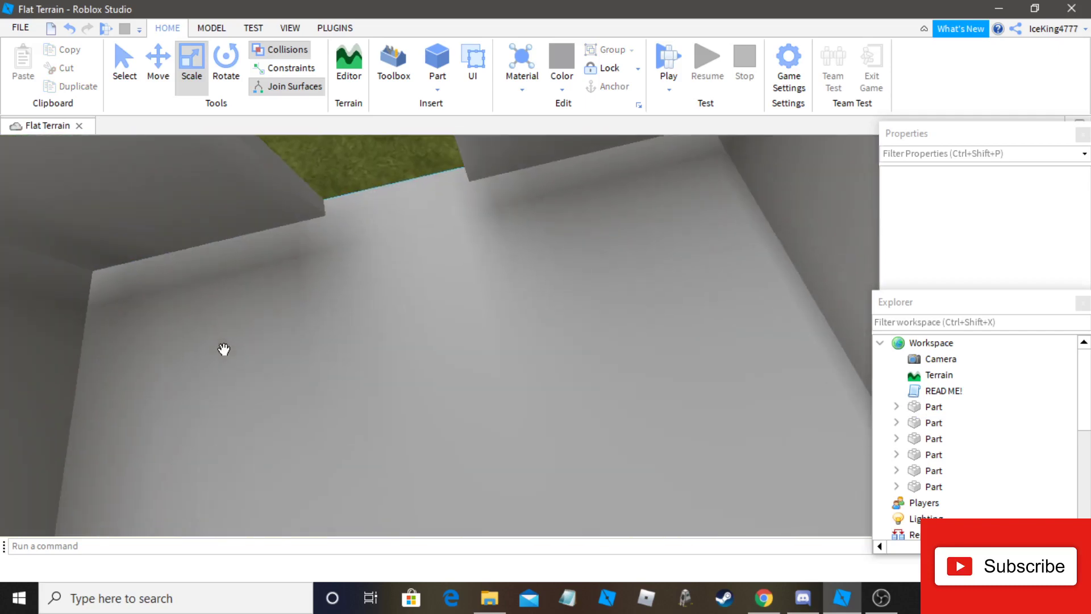
pyautogui.scroll(-8, 224, 349)
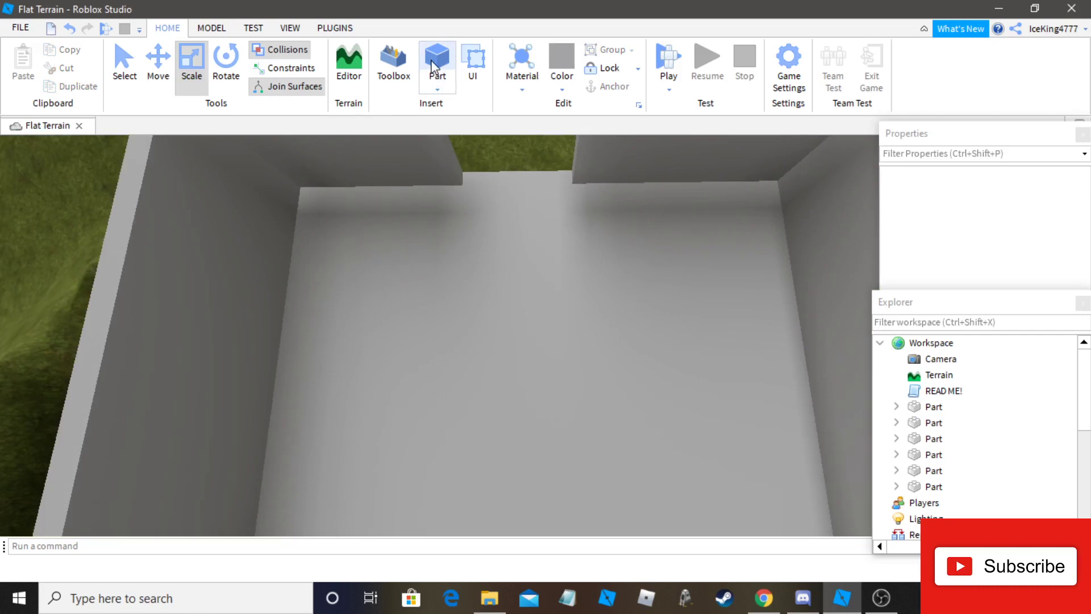
# Insert a new part in the middle of the room and stretch it into a large rectangle on the floor
pyautogui.click(435, 62)
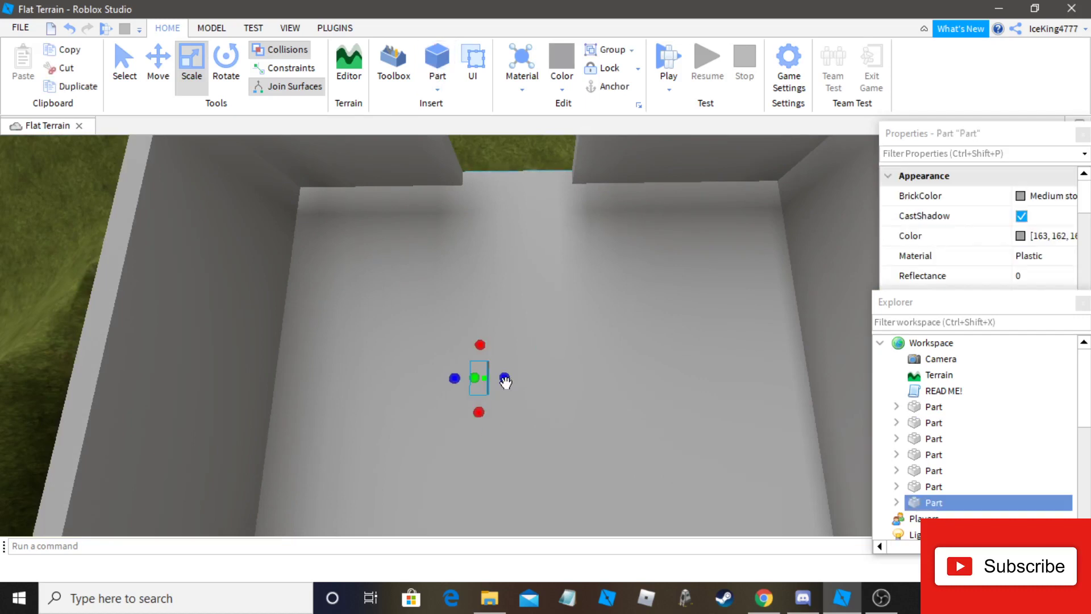
pyautogui.moveTo(505, 381); pyautogui.dragTo(609, 383)
pyautogui.moveTo(609, 382); pyautogui.dragTo(606, 381, button='right')
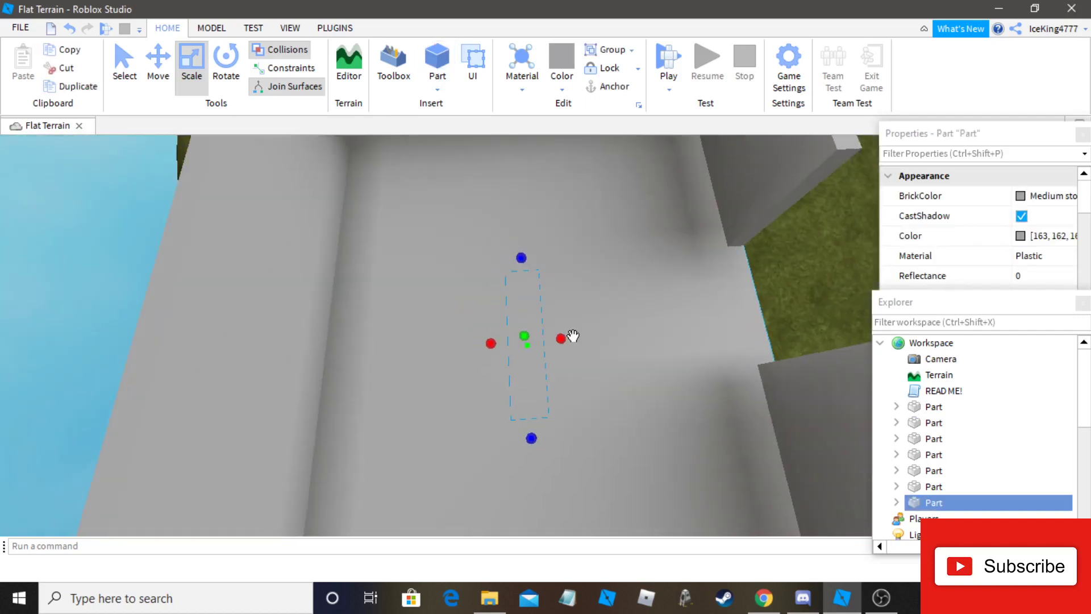
pyautogui.moveTo(562, 339); pyautogui.dragTo(666, 356)
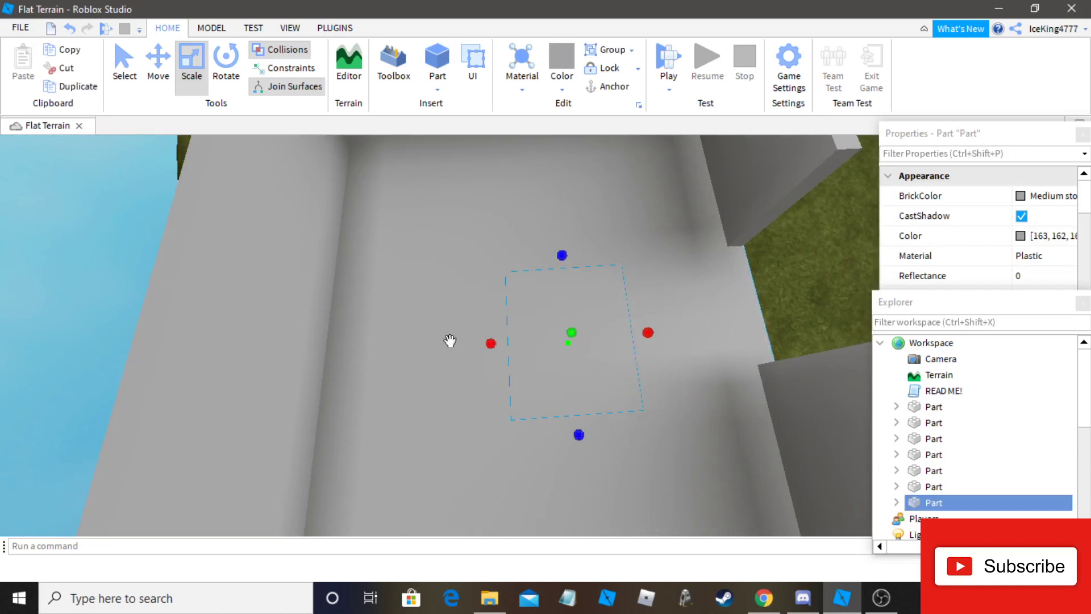
pyautogui.moveTo(488, 342); pyautogui.dragTo(403, 357)
pyautogui.moveTo(390, 358); pyautogui.dragTo(599, 358, button='right')
pyautogui.moveTo(607, 340); pyautogui.dragTo(699, 355)
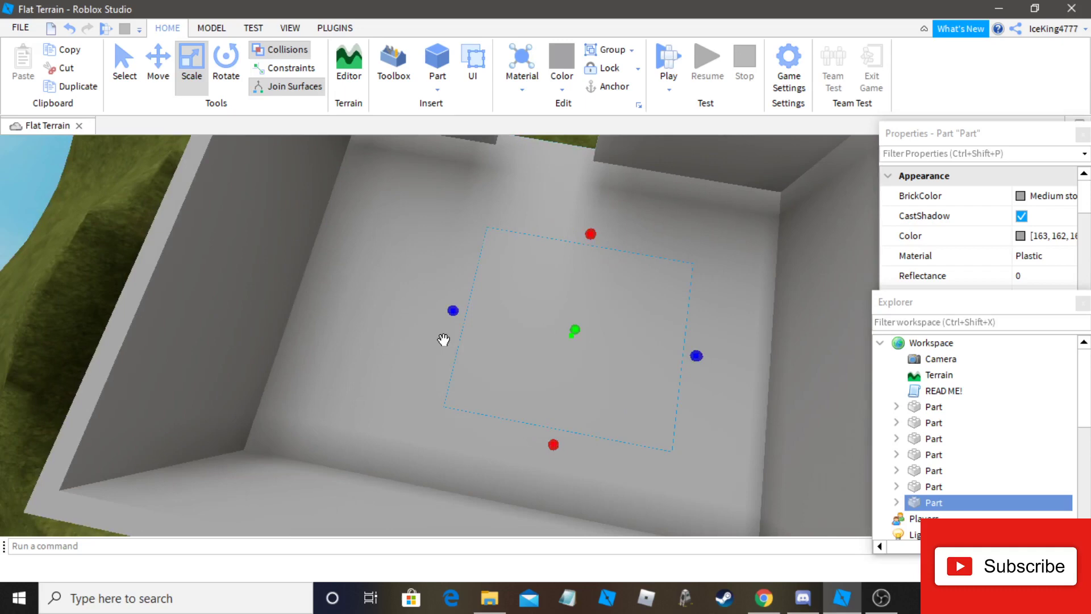
pyautogui.moveTo(379, 311); pyautogui.dragTo(366, 309)
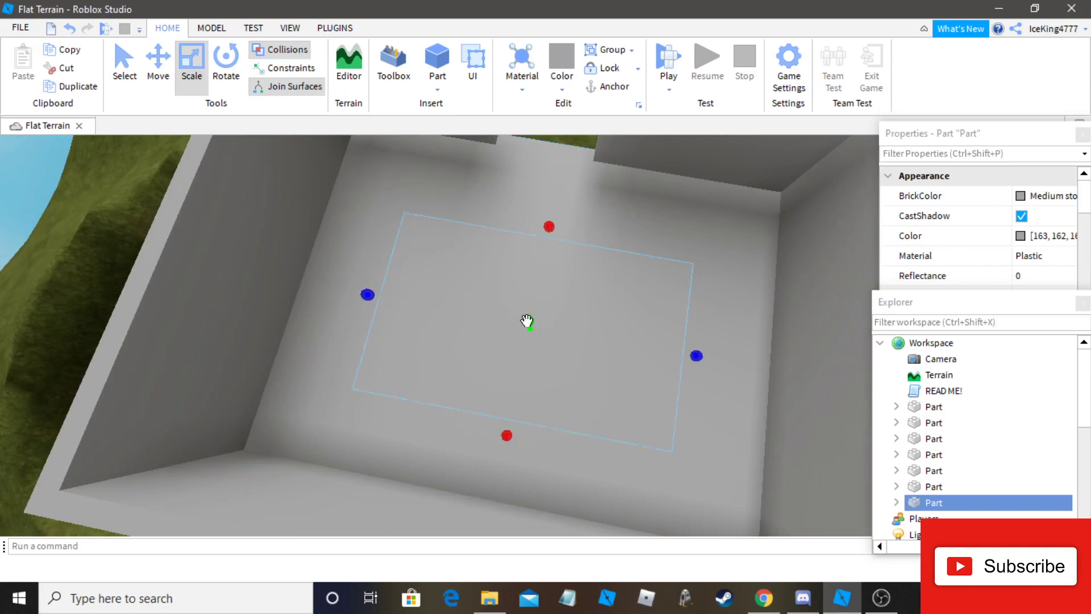
# Raise the rectangle into a tall block rising well above the surrounding walls and inspect it from outside
pyautogui.scroll(-3, 527, 321)
pyautogui.moveTo(526, 321); pyautogui.dragTo(524, 275)
pyautogui.moveTo(164, 333); pyautogui.dragTo(346, 336, button='right')
pyautogui.click(388, 337)
pyautogui.scroll(3, 392, 340)
pyautogui.scroll(-3, 346, 335)
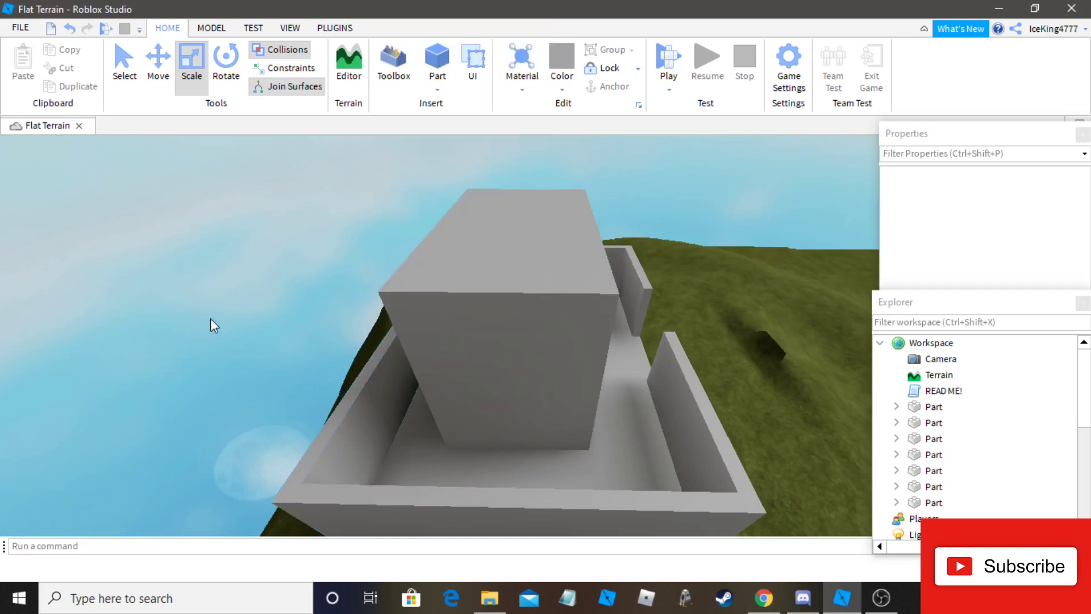
pyautogui.moveTo(210, 319); pyautogui.dragTo(349, 343, button='right')
pyautogui.press('s')
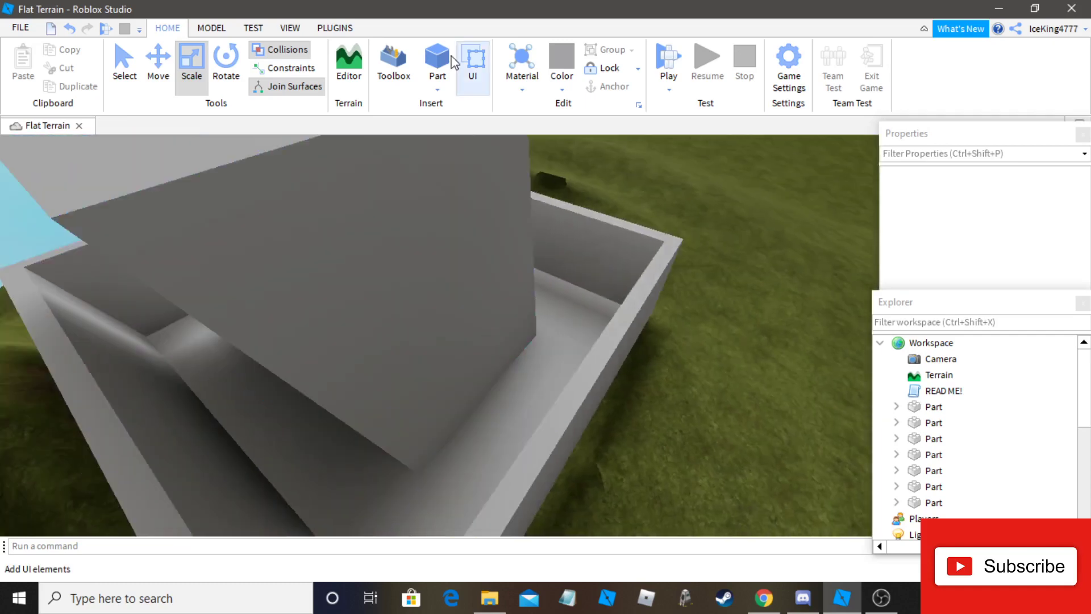
# Place two new parts as the first stair steps, starting at the upper corner of the tall block's end face
pyautogui.click(438, 57)
pyautogui.scroll(2, 534, 386)
pyautogui.moveTo(540, 379); pyautogui.dragTo(441, 431)
pyautogui.moveTo(529, 396); pyautogui.dragTo(441, 431, button='right')
pyautogui.scroll(-2, 441, 431)
pyautogui.moveTo(441, 431)
pyautogui.mouseDown()
pyautogui.moveTo(448, 210)
pyautogui.moveTo(421, 206)
pyautogui.mouseUp()
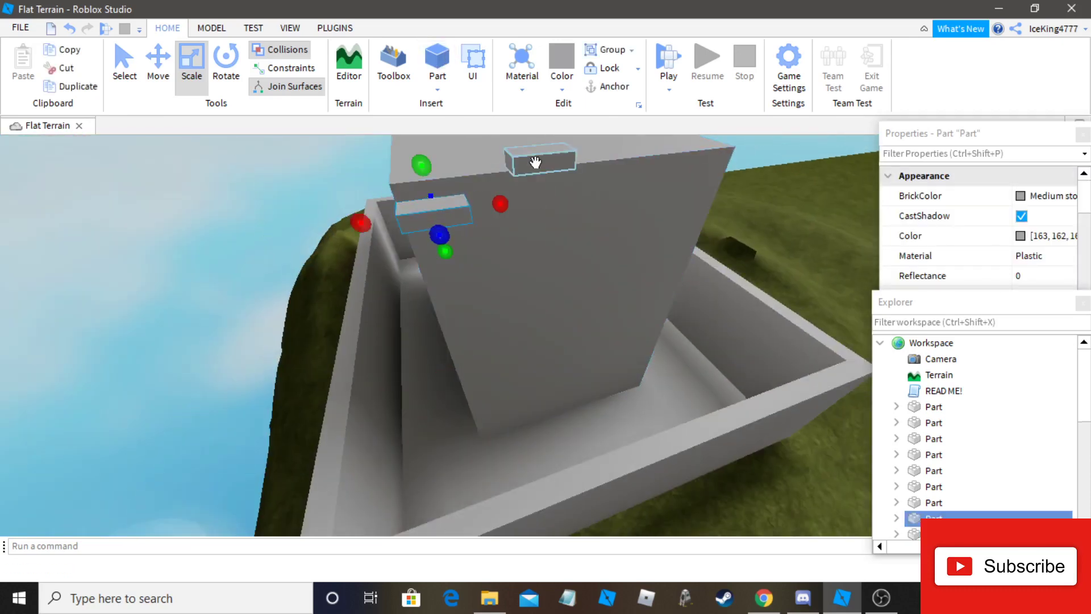
pyautogui.moveTo(536, 166)
pyautogui.mouseDown()
pyautogui.moveTo(526, 250)
pyautogui.moveTo(488, 210)
pyautogui.moveTo(497, 227)
pyautogui.mouseUp()
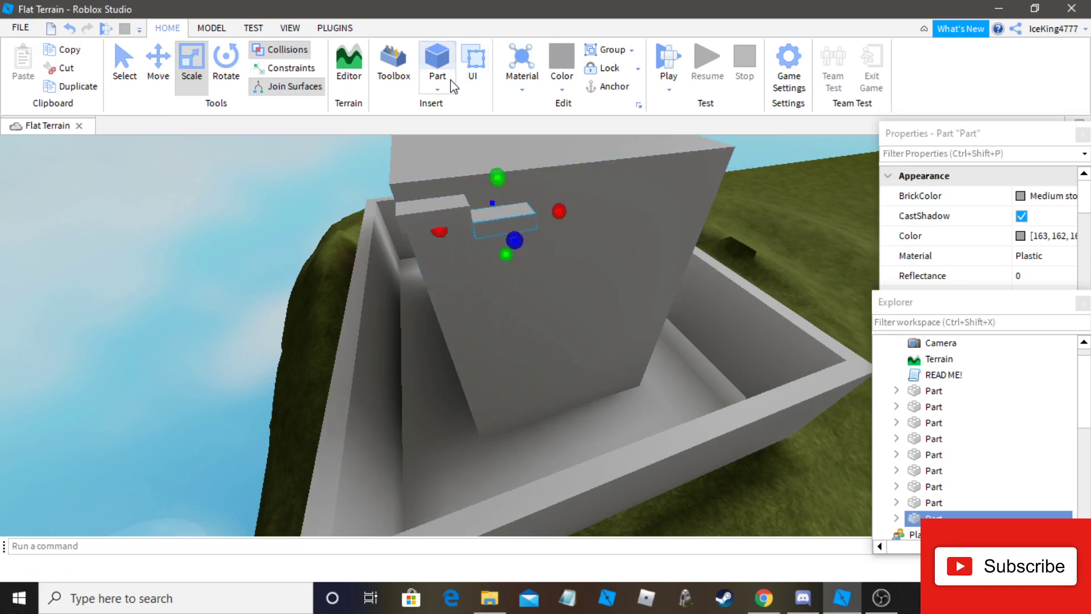
# Add a third part beside and slightly below the second step on the block's end face
pyautogui.click(451, 80)
pyautogui.moveTo(526, 168); pyautogui.dragTo(554, 239)
pyautogui.moveTo(554, 238); pyautogui.dragTo(509, 210, button='right')
pyautogui.scroll(-3, 569, 247)
pyautogui.scroll(-1, 453, 223)
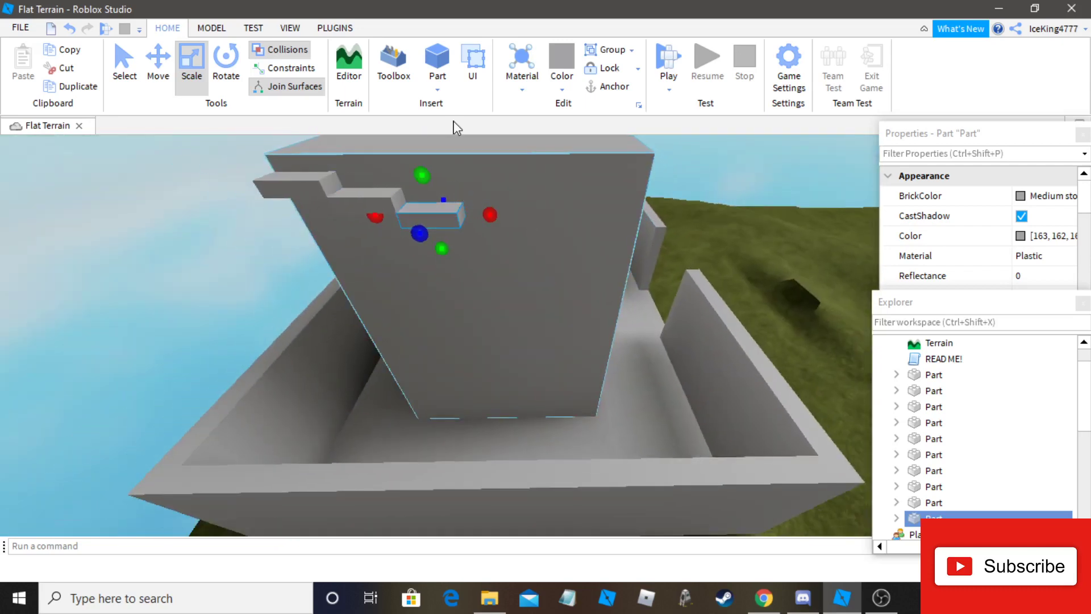
# Add a fourth part as the next lower step, continuing the descending stairs on the block's end face
pyautogui.click(122, 71)
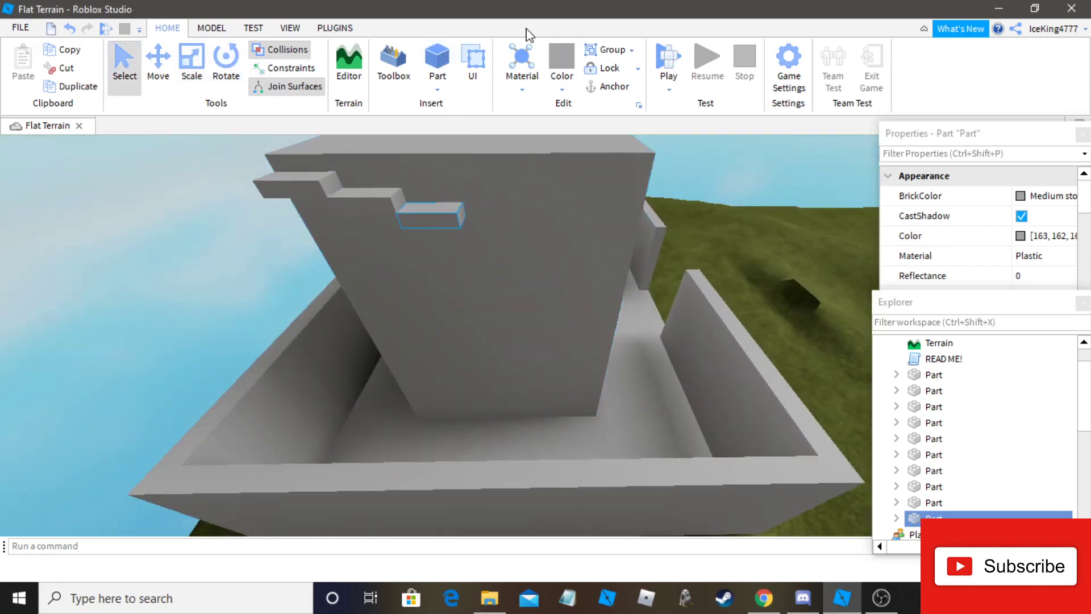
pyautogui.click(441, 66)
pyautogui.scroll(-3, 480, 194)
pyautogui.moveTo(479, 195); pyautogui.dragTo(533, 300, button='right')
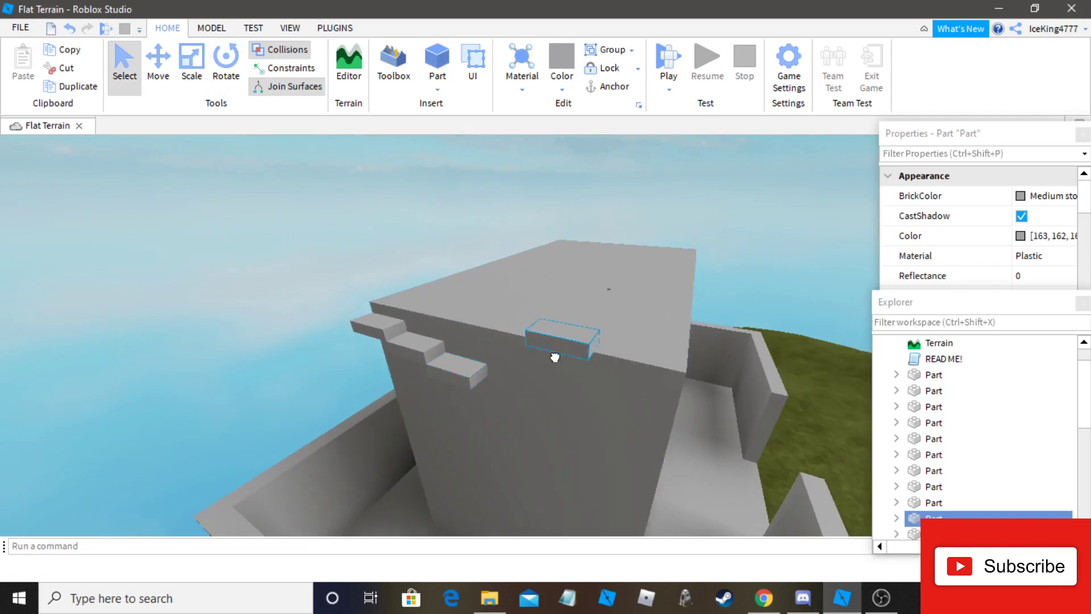
pyautogui.moveTo(555, 356); pyautogui.dragTo(533, 400)
pyautogui.moveTo(533, 399); pyautogui.dragTo(404, 2, button='right')
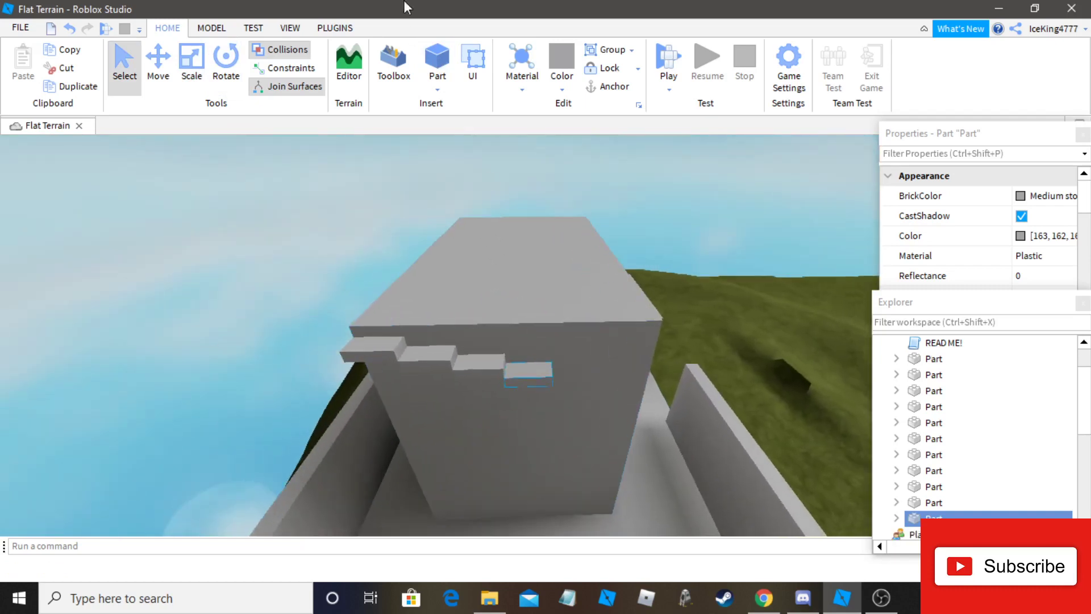
pyautogui.click(290, 28)
pyautogui.click(254, 28)
pyautogui.click(211, 28)
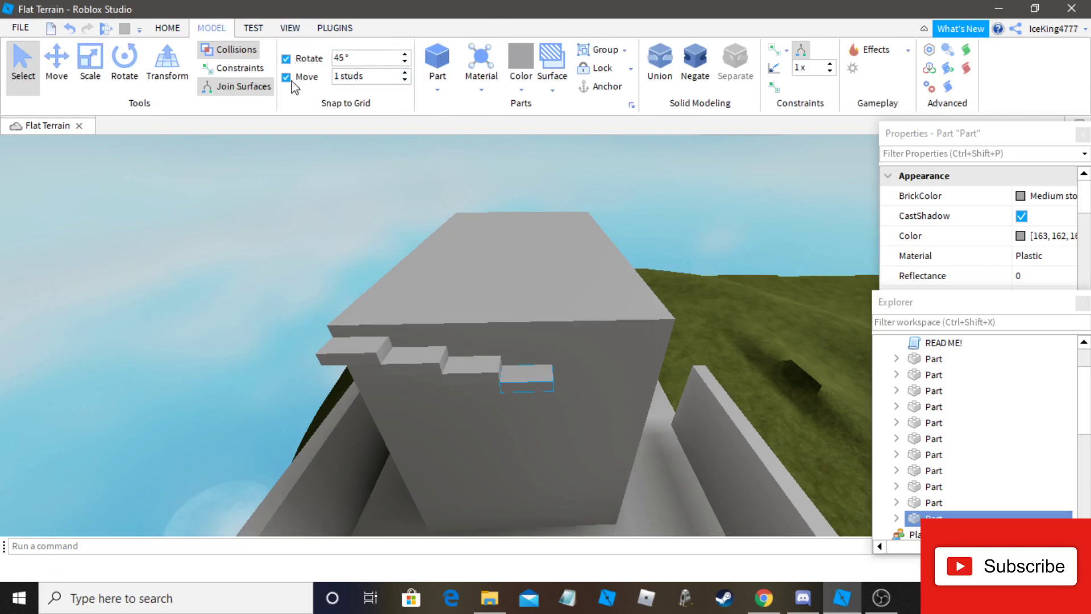
pyautogui.click(167, 28)
pyautogui.moveTo(479, 204); pyautogui.dragTo(478, 204, button='right')
pyautogui.click(478, 203)
pyautogui.press('f')
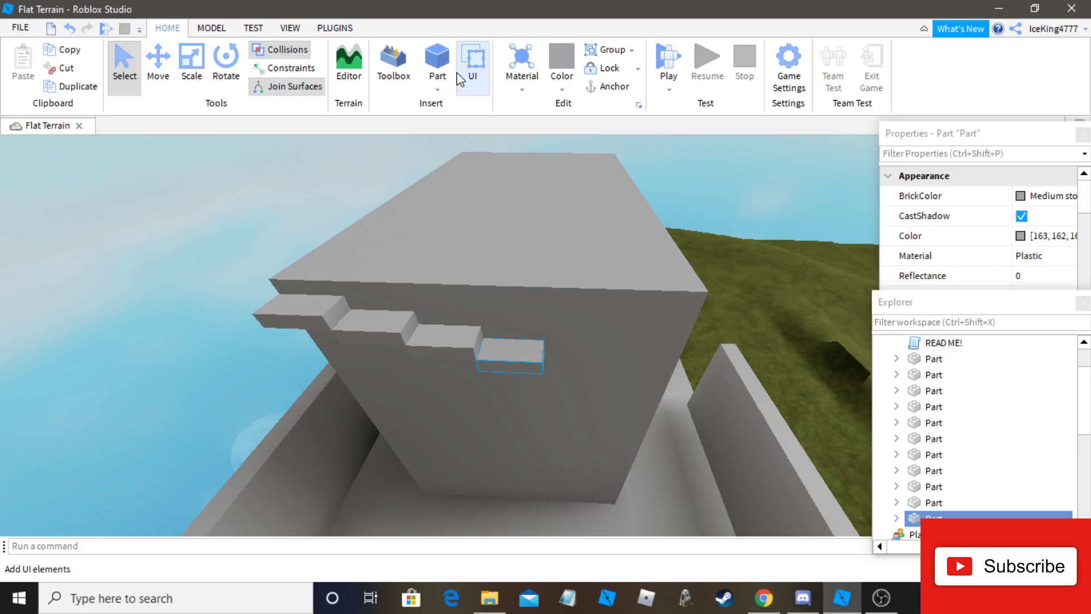
# Insert a fifth stair part and attach it just below the end of the fourth step
pyautogui.click(441, 70)
pyautogui.moveTo(534, 284); pyautogui.dragTo(563, 378)
pyautogui.scroll(3, 567, 392)
pyautogui.moveTo(568, 392); pyautogui.dragTo(567, 392, button='right')
pyautogui.scroll(-2, 568, 392)
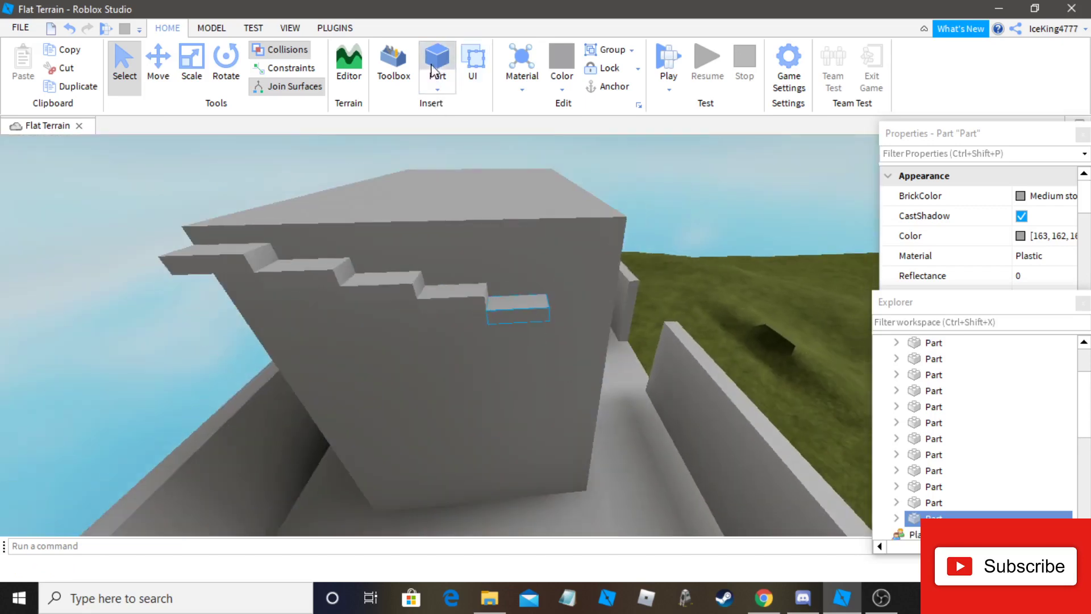
# Insert a sixth stair part and join it below the fifth, near the far edge of the end face
pyautogui.click(437, 63)
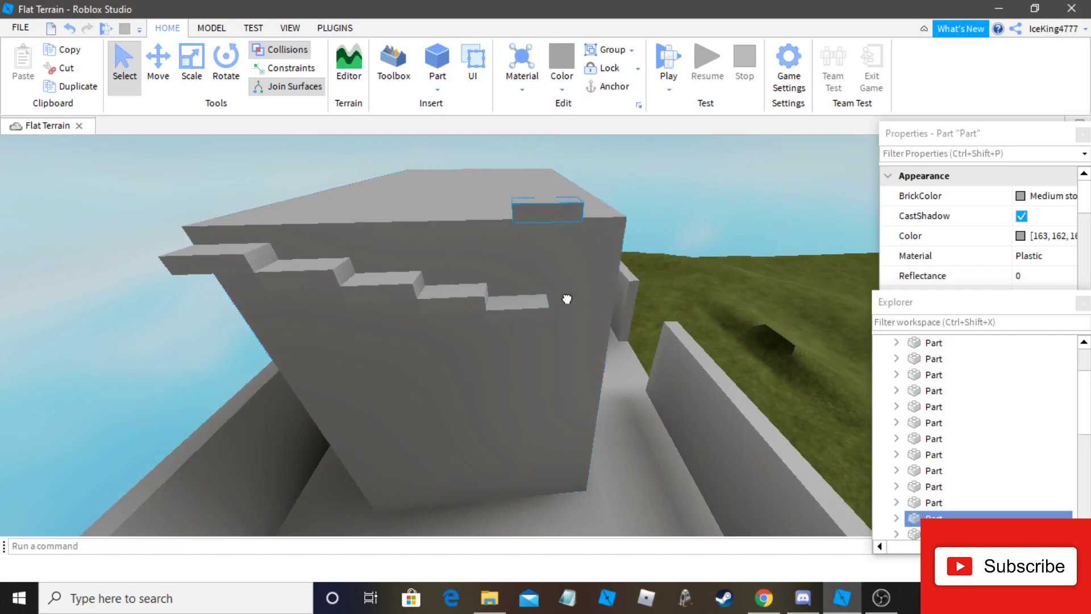
pyautogui.moveTo(547, 210); pyautogui.dragTo(579, 328)
pyautogui.scroll(-3, 623, 412)
pyautogui.scroll(3, 623, 412)
pyautogui.moveTo(624, 412); pyautogui.dragTo(623, 390, button='right')
pyautogui.scroll(1, 621, 375)
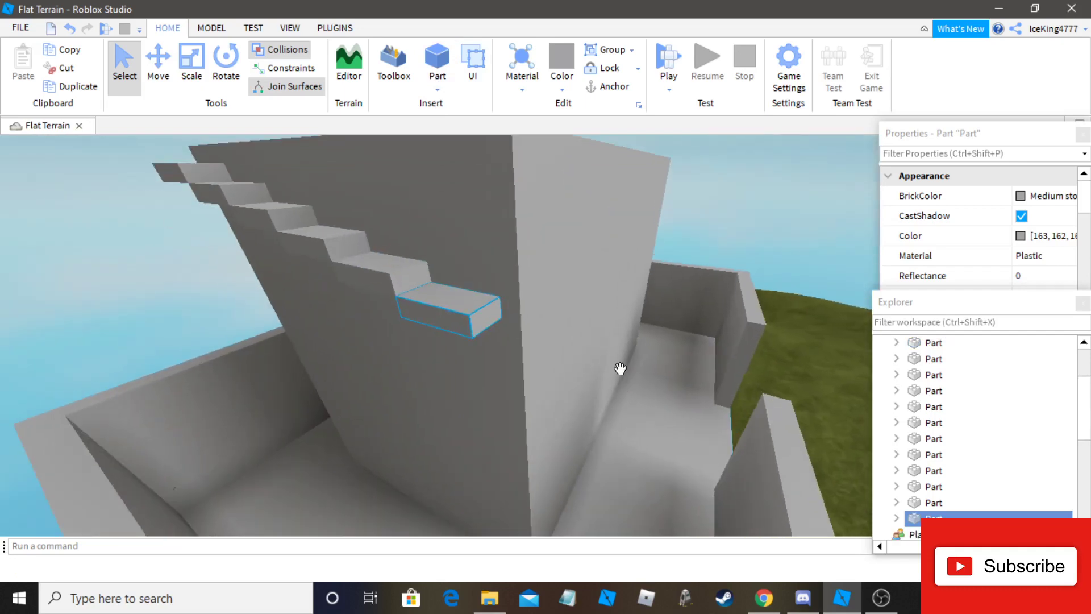
# Place a seventh stair part below the sixth at the vertical corner of the tall block
pyautogui.scroll(-2, 620, 369)
pyautogui.click(448, 66)
pyautogui.scroll(-5, 534, 495)
pyautogui.moveTo(538, 320); pyautogui.dragTo(550, 452)
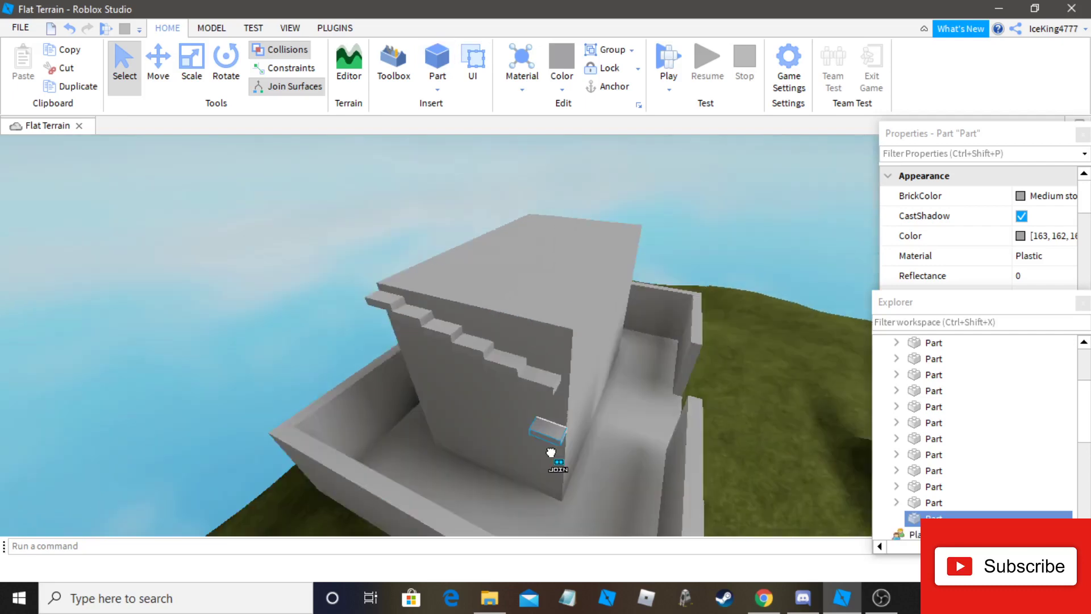
pyautogui.moveTo(550, 452); pyautogui.dragTo(495, 371, button='right')
pyautogui.scroll(5, 555, 449)
pyautogui.press('d')
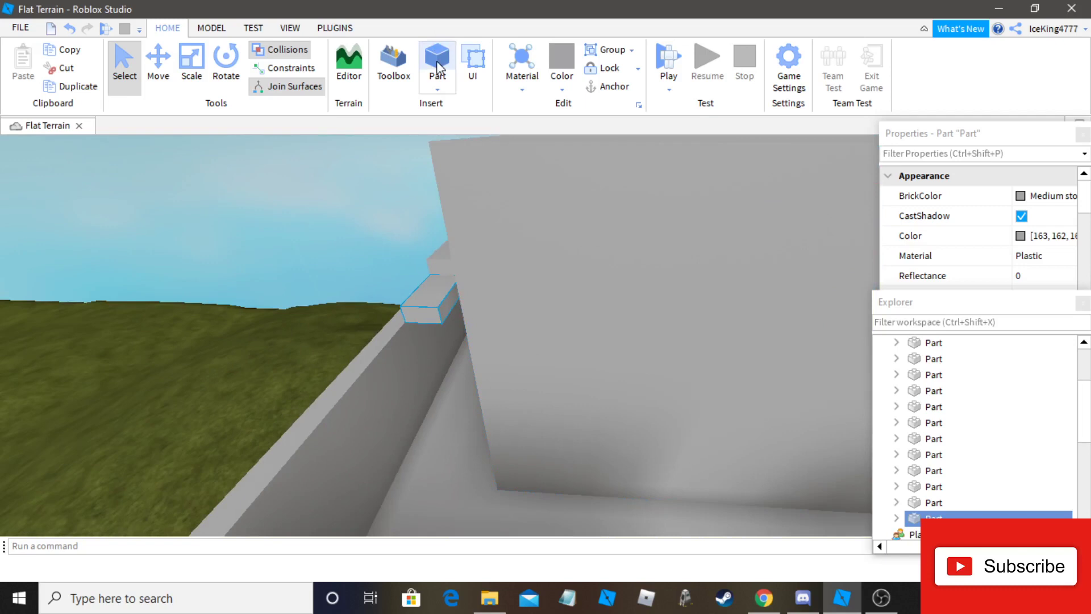
# Insert another part and attach it around the corner as the first step on the block's adjoining long face
pyautogui.click(437, 63)
pyautogui.moveTo(513, 336); pyautogui.dragTo(324, 341)
pyautogui.scroll(-2, 490, 436)
pyautogui.scroll(3, 508, 409)
pyautogui.scroll(-3, 507, 395)
pyautogui.press('a')
pyautogui.scroll(-1, 338, 345)
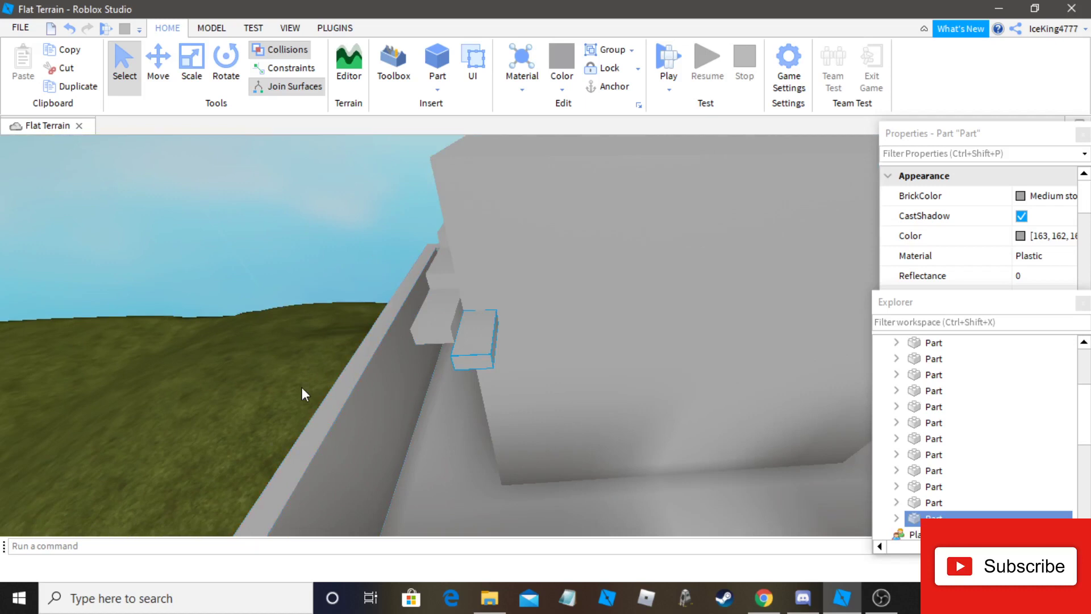
# Shorten the corner step slightly on its outer side with the Scale tool and return to the Select tool
pyautogui.click(192, 72)
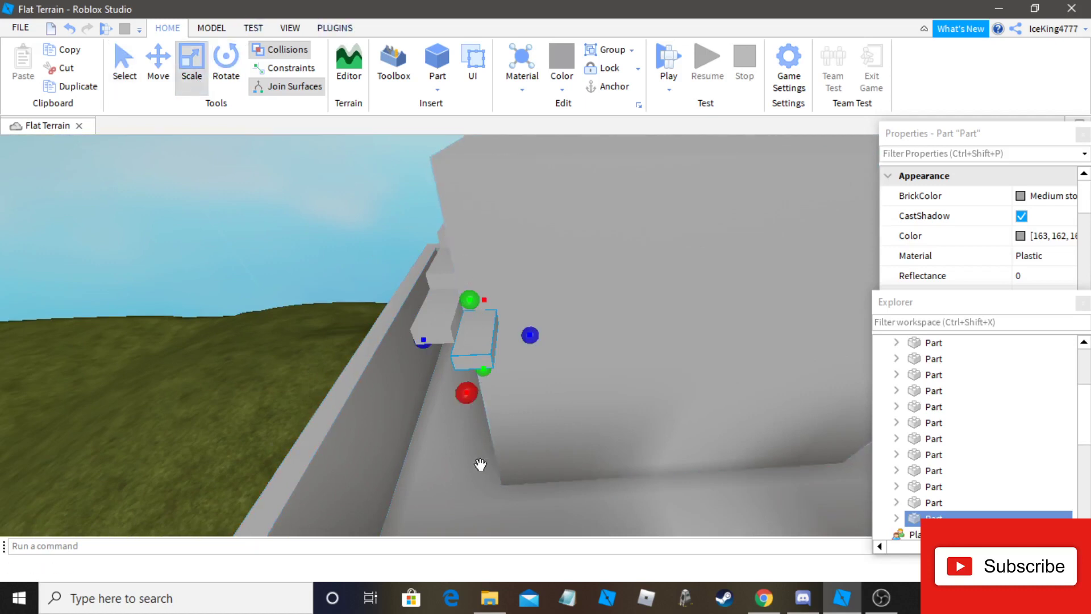
pyautogui.moveTo(469, 398); pyautogui.dragTo(468, 390)
pyautogui.scroll(-1, 471, 395)
pyautogui.moveTo(471, 395); pyautogui.dragTo(479, 397, button='right')
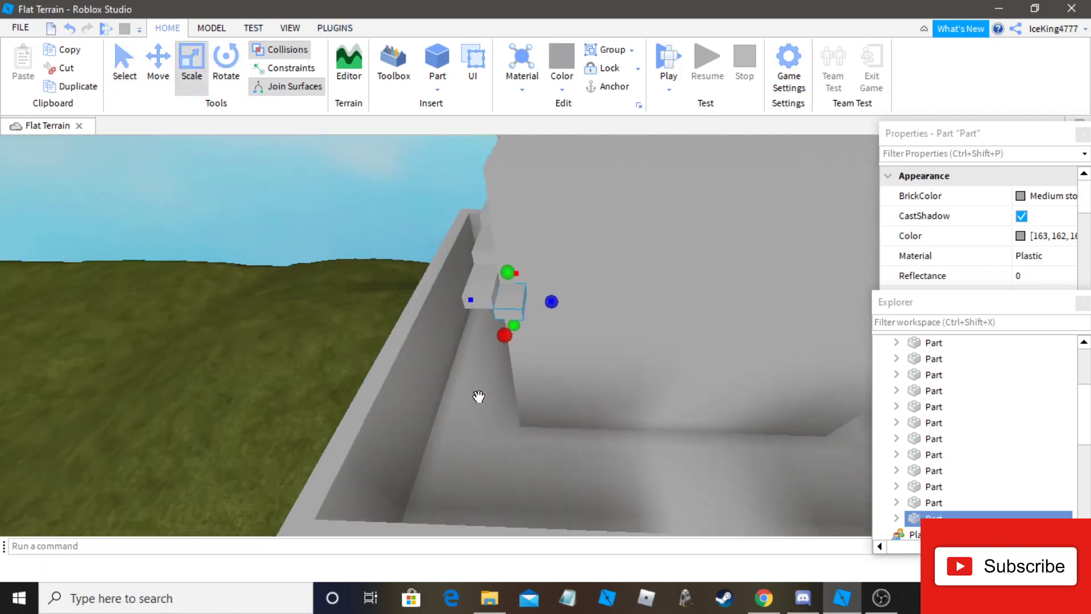
pyautogui.press('d')
pyautogui.scroll(-1, 474, 255)
pyautogui.click(147, 75)
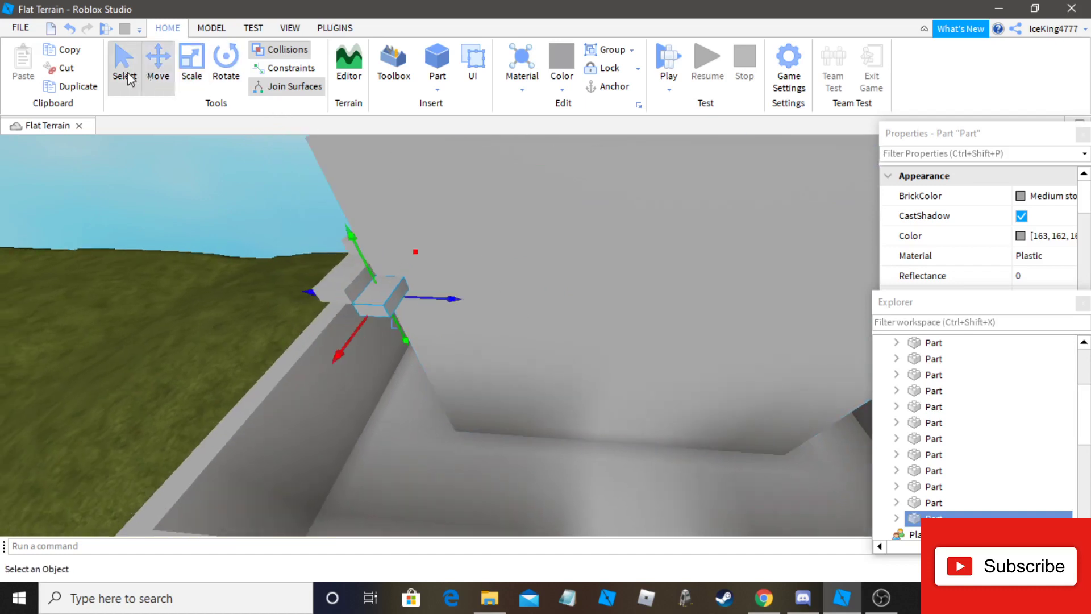
pyautogui.click(129, 79)
# Duplicate the corner step four times, placing each copy one step lower along the block's long face
pyautogui.rightClick(381, 288)
pyautogui.click(452, 86)
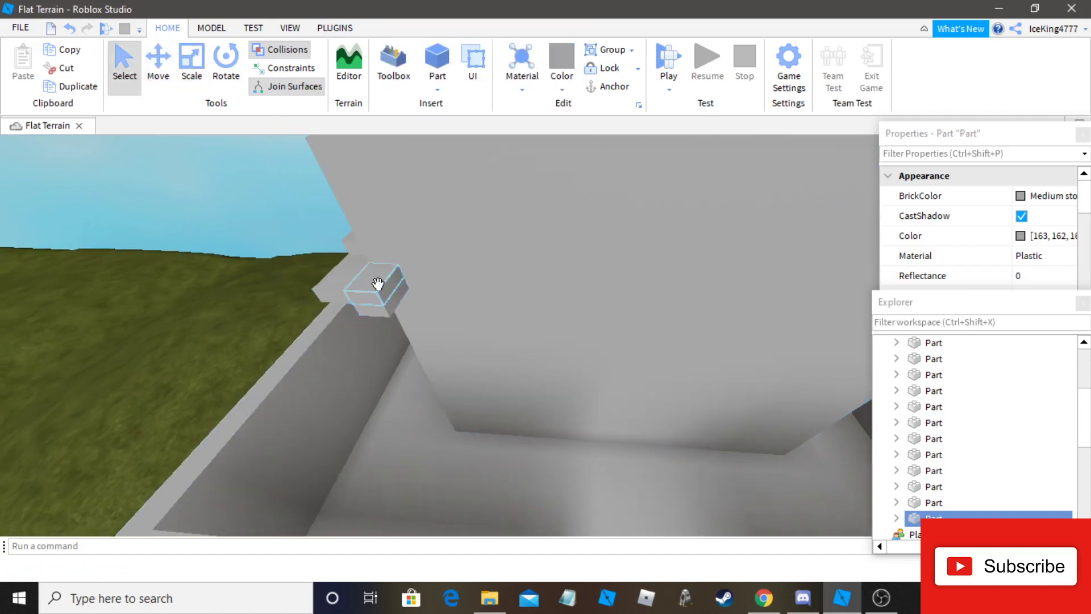
pyautogui.moveTo(382, 290)
pyautogui.mouseDown()
pyautogui.moveTo(414, 335)
pyautogui.moveTo(426, 318)
pyautogui.moveTo(419, 308)
pyautogui.moveTo(446, 334)
pyautogui.moveTo(463, 378)
pyautogui.moveTo(478, 353)
pyautogui.moveTo(476, 313)
pyautogui.moveTo(355, 324)
pyautogui.moveTo(506, 317)
pyautogui.moveTo(532, 351)
pyautogui.moveTo(555, 337)
pyautogui.moveTo(557, 372)
pyautogui.moveTo(574, 367)
pyautogui.mouseUp()
pyautogui.rightClick(419, 308)
pyautogui.click(512, 81)
pyautogui.rightClick(504, 318)
pyautogui.click(560, 81)
pyautogui.rightClick(534, 342)
pyautogui.click(562, 81)
pyautogui.moveTo(616, 382); pyautogui.dragTo(616, 384, button='right')
pyautogui.scroll(3, 615, 385)
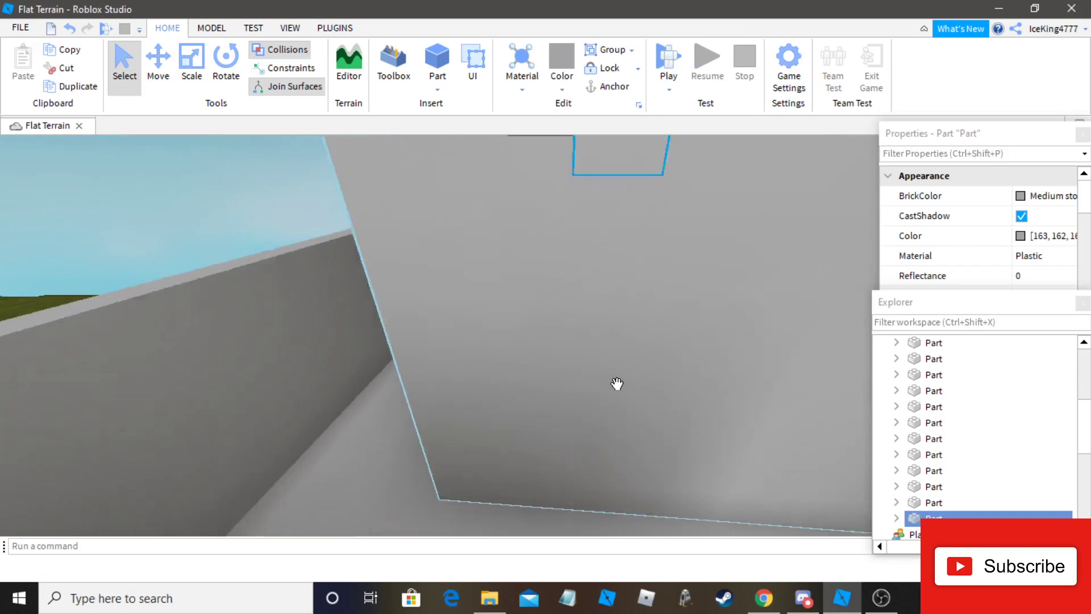
# Duplicate the lowest step and attach the copy one level further down the long face
pyautogui.scroll(-3, 615, 384)
pyautogui.press('d')
pyautogui.scroll(1, 490, 307)
pyautogui.rightClick(384, 239)
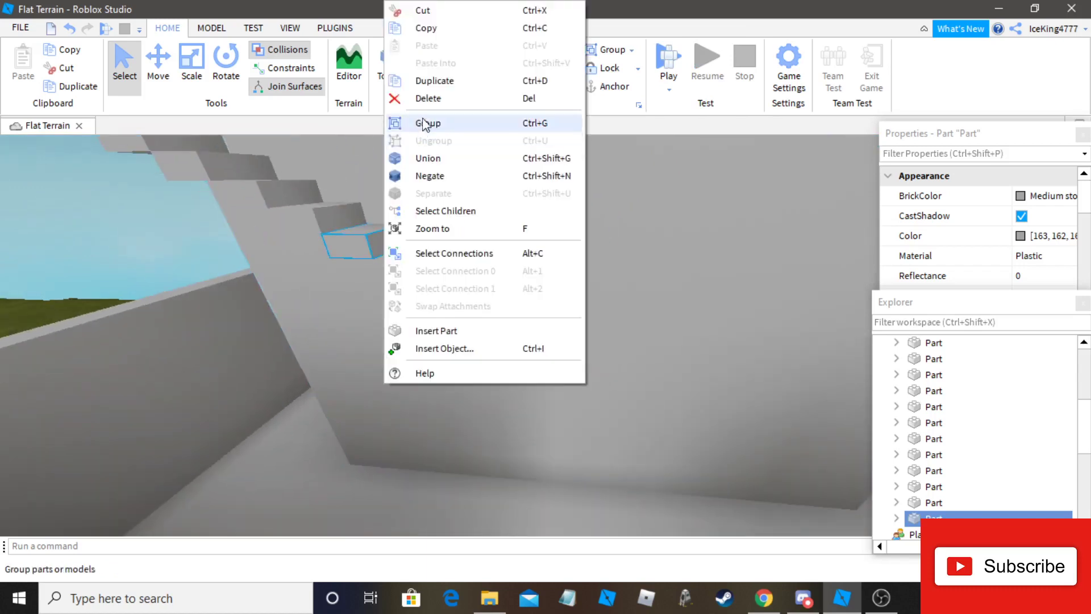
pyautogui.click(431, 80)
pyautogui.moveTo(375, 229); pyautogui.dragTo(416, 291)
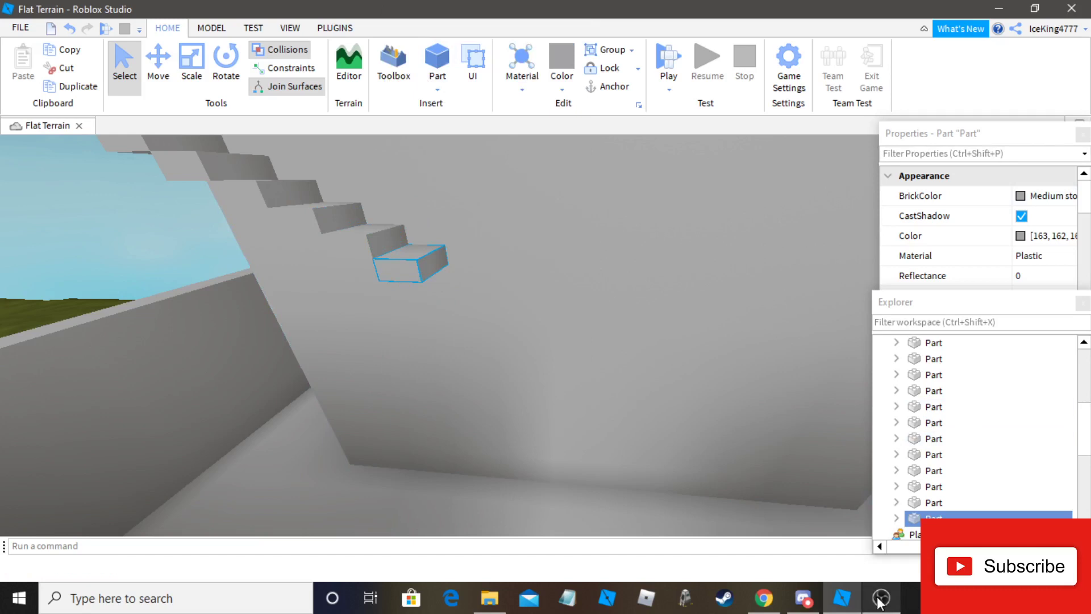
# Add three more duplicated steps in sequence, continuing the staircase down toward the floor
pyautogui.rightClick(407, 257)
pyautogui.click(480, 80)
pyautogui.moveTo(421, 236); pyautogui.dragTo(545, 350)
pyautogui.rightClick(469, 284)
pyautogui.click(522, 80)
pyautogui.rightClick(498, 310)
pyautogui.click(543, 78)
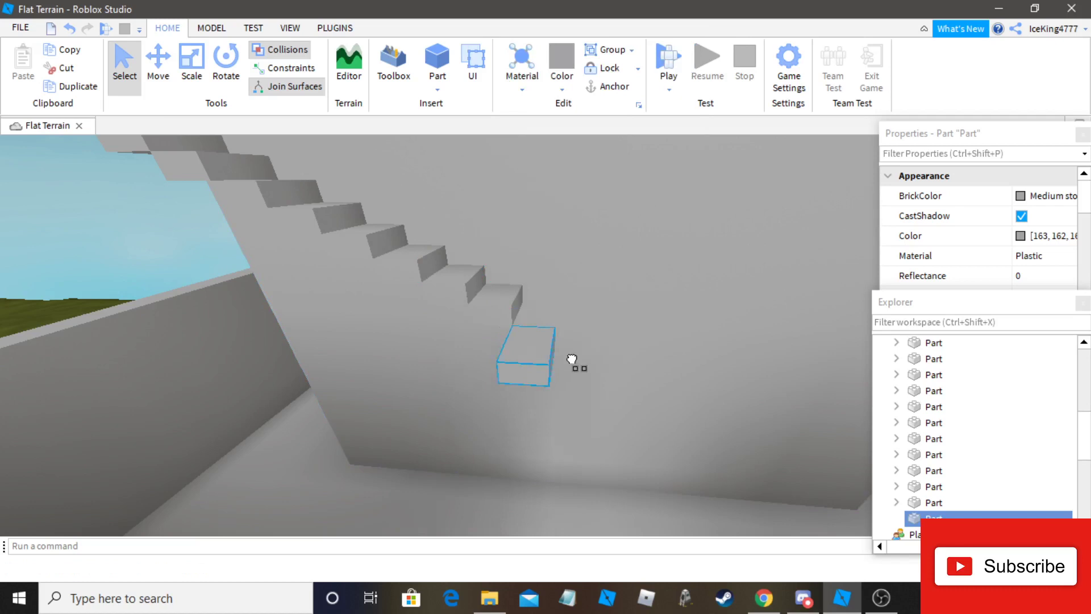
pyautogui.scroll(5, 571, 360)
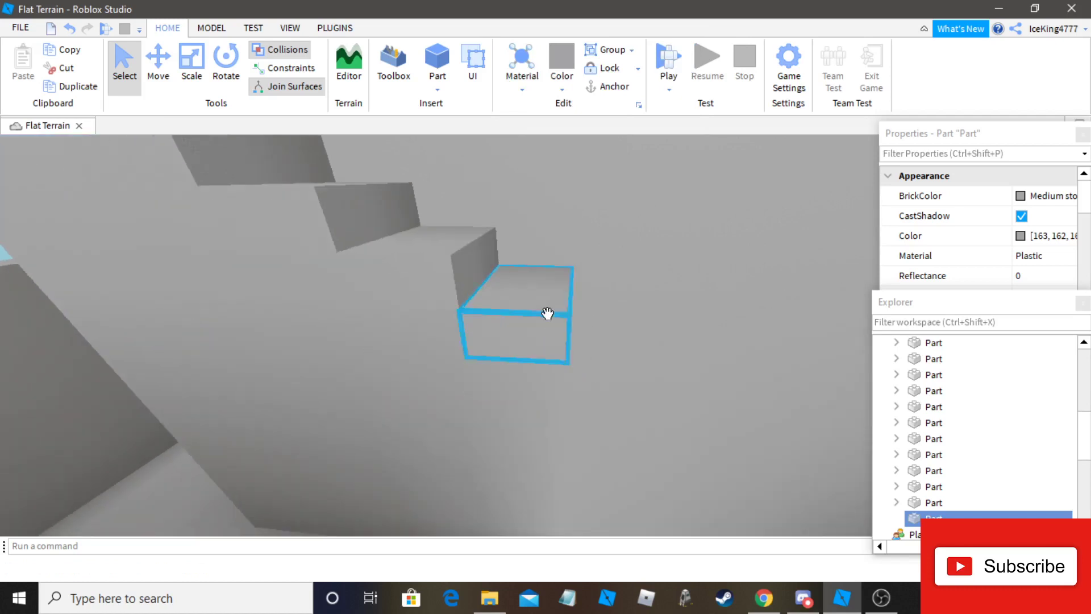
pyautogui.scroll(-5, 547, 313)
# Duplicate the bottom step once more, join the copy below it, and inspect the staircase from outside the walls
pyautogui.rightClick(525, 317)
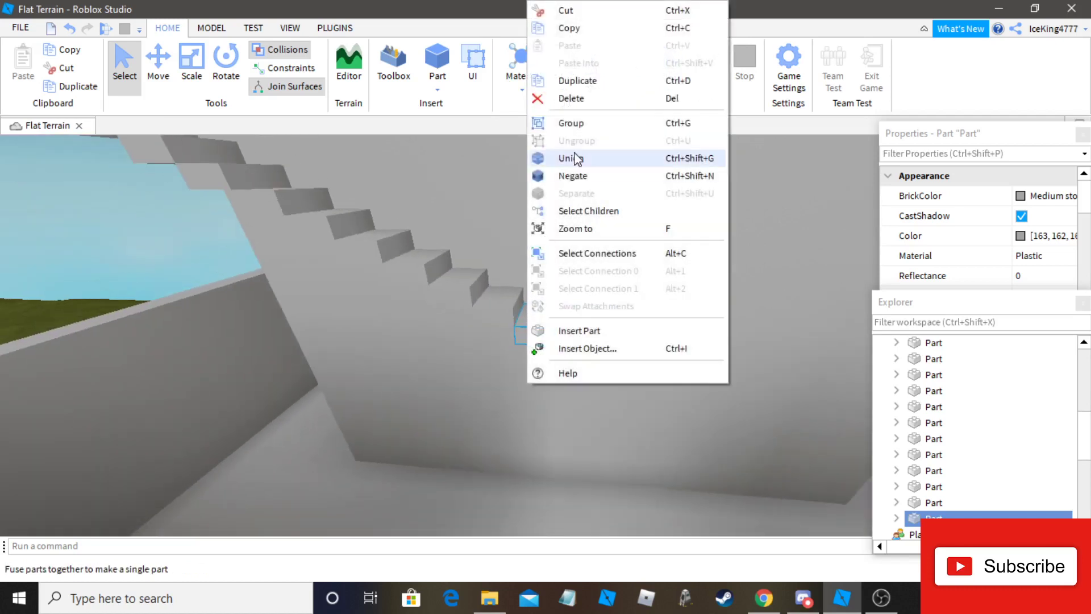
pyautogui.click(575, 85)
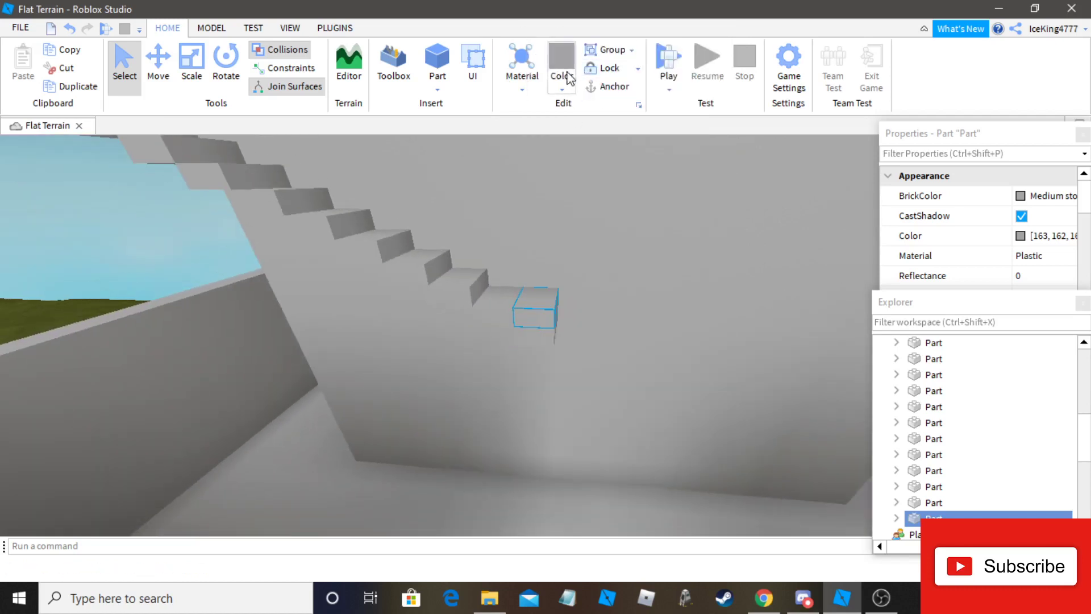
pyautogui.moveTo(543, 300); pyautogui.dragTo(436, 285)
pyautogui.scroll(5, 597, 375)
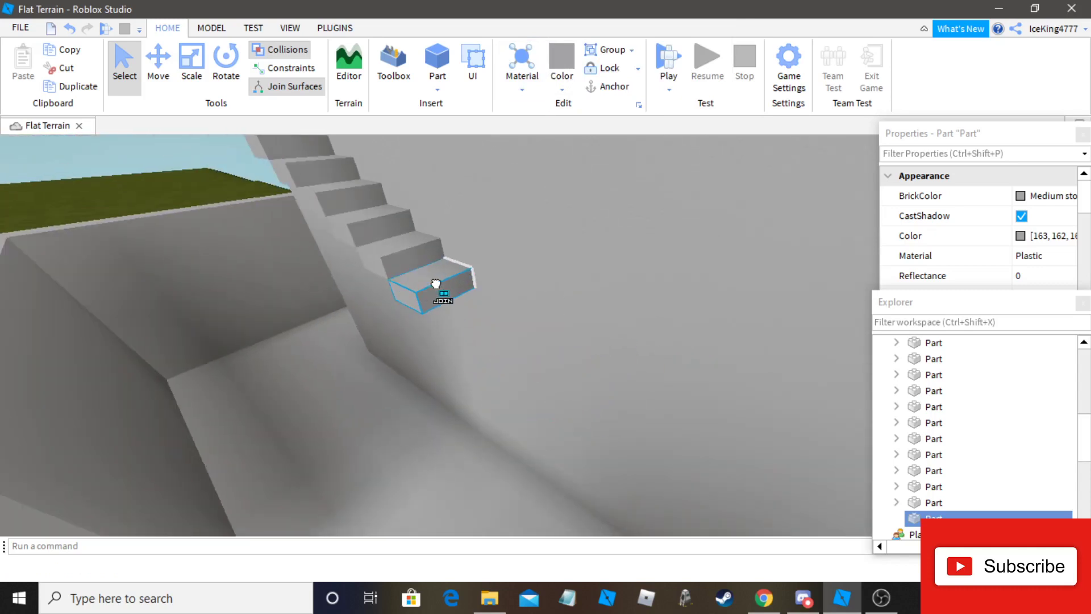
pyautogui.scroll(-4, 454, 312)
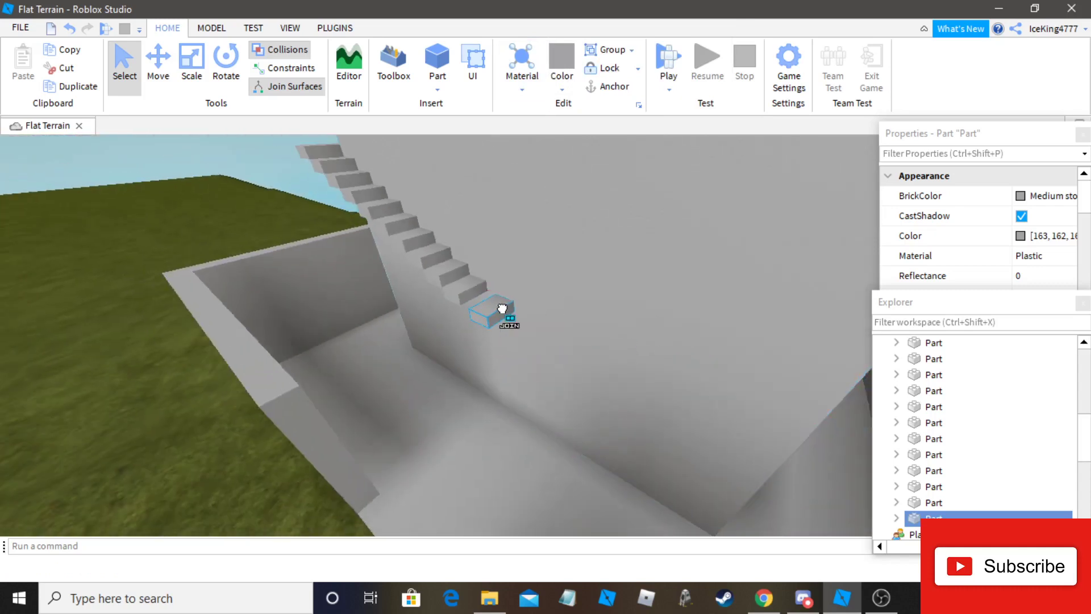
pyautogui.press('a')
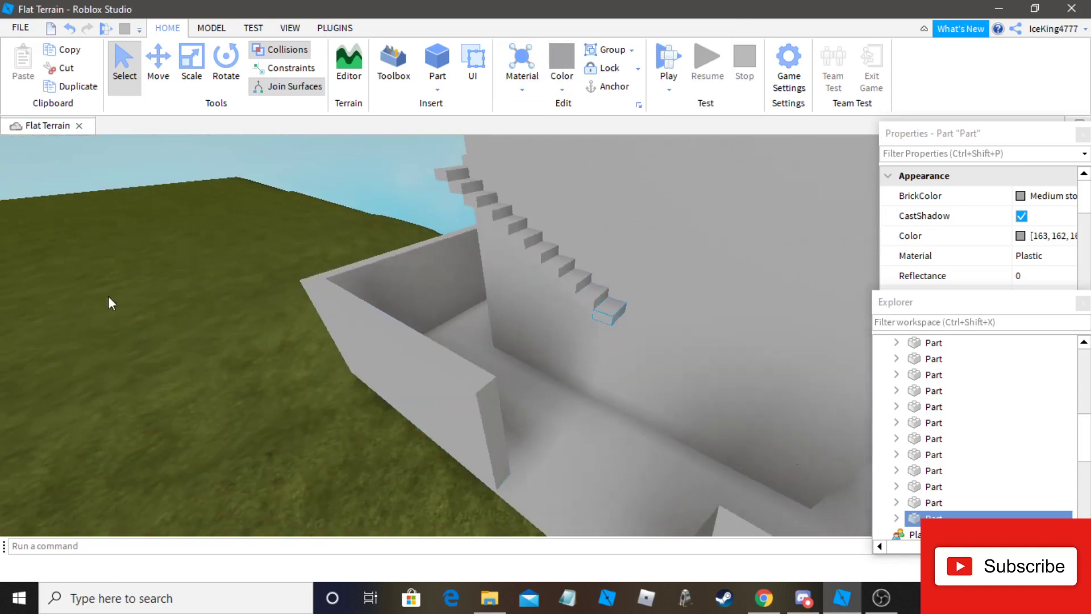
# Insert a spawn location and position it near the centre of the tall block's flat top
pyautogui.click(109, 302)
pyautogui.press('s')
pyautogui.moveTo(483, 307); pyautogui.dragTo(489, 297, button='right')
pyautogui.moveTo(318, 437); pyautogui.dragTo(317, 283, button='right')
pyautogui.press('w')
pyautogui.click(212, 28)
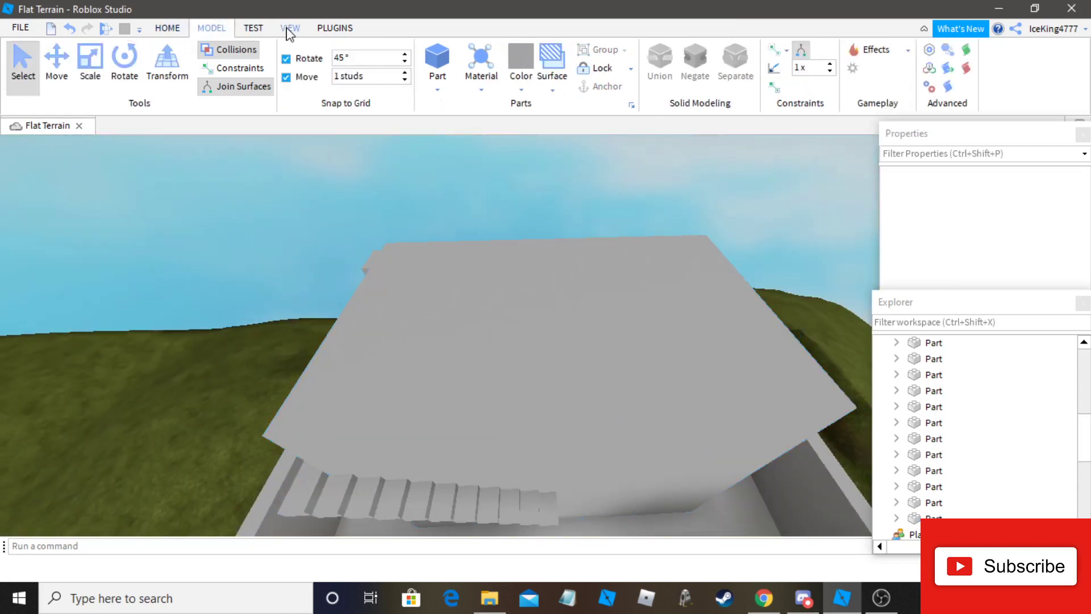
pyautogui.click(850, 69)
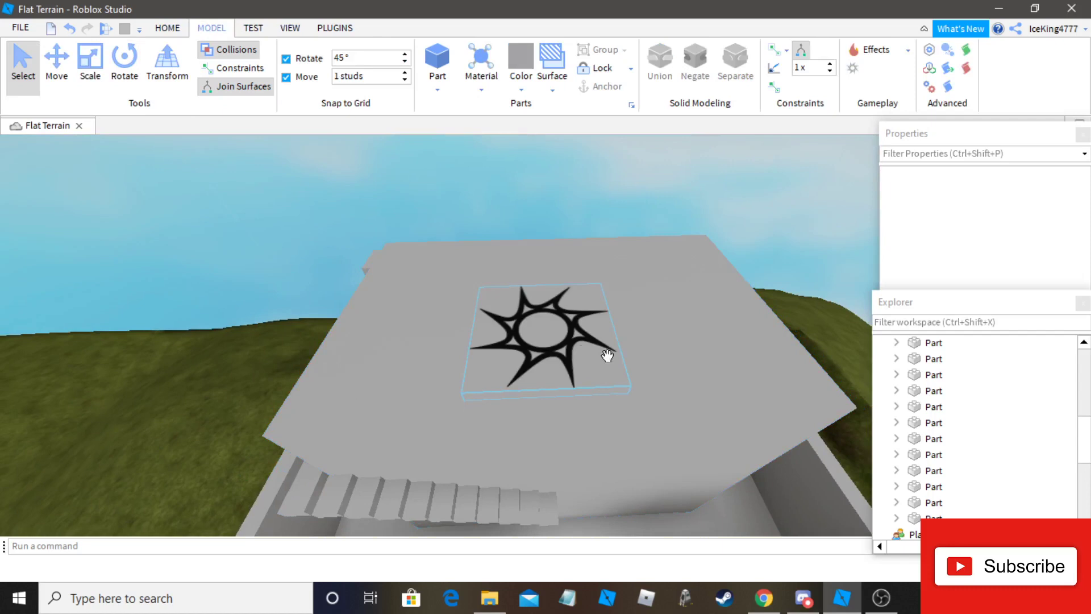
pyautogui.moveTo(552, 345); pyautogui.dragTo(587, 318)
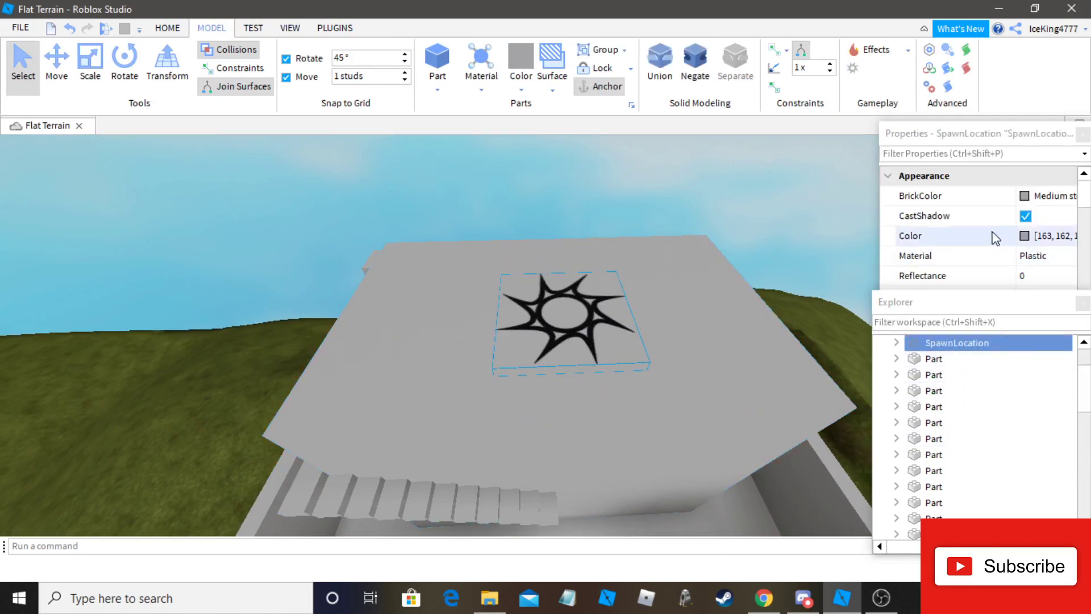
# Set the BrickColor of the spawn location on the block's top to Dark blue
pyautogui.scroll(-5, 1025, 227)
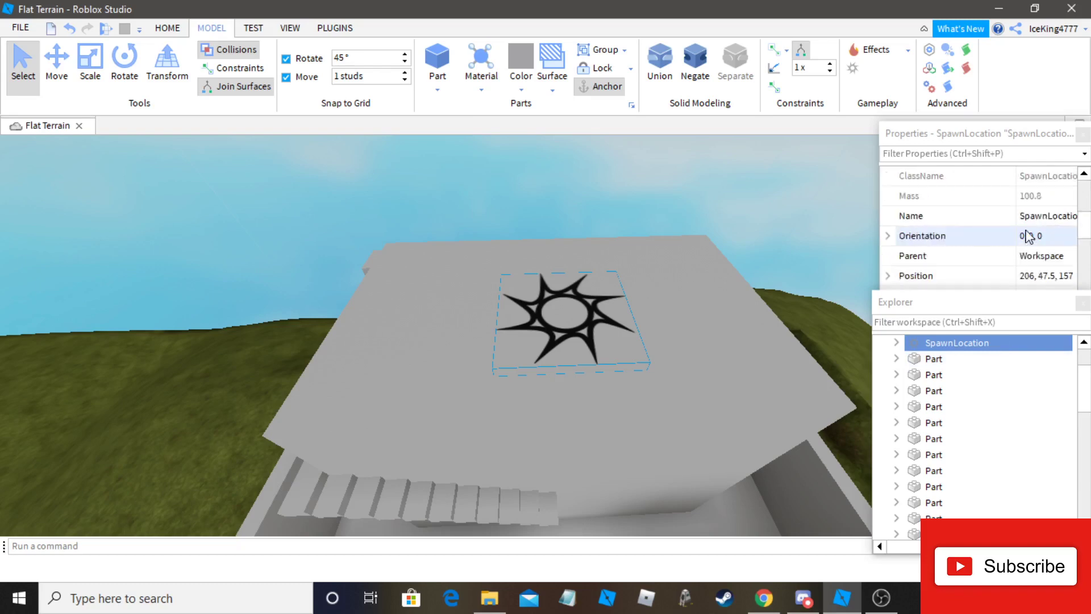
pyautogui.scroll(5, 1026, 233)
pyautogui.click(1049, 196)
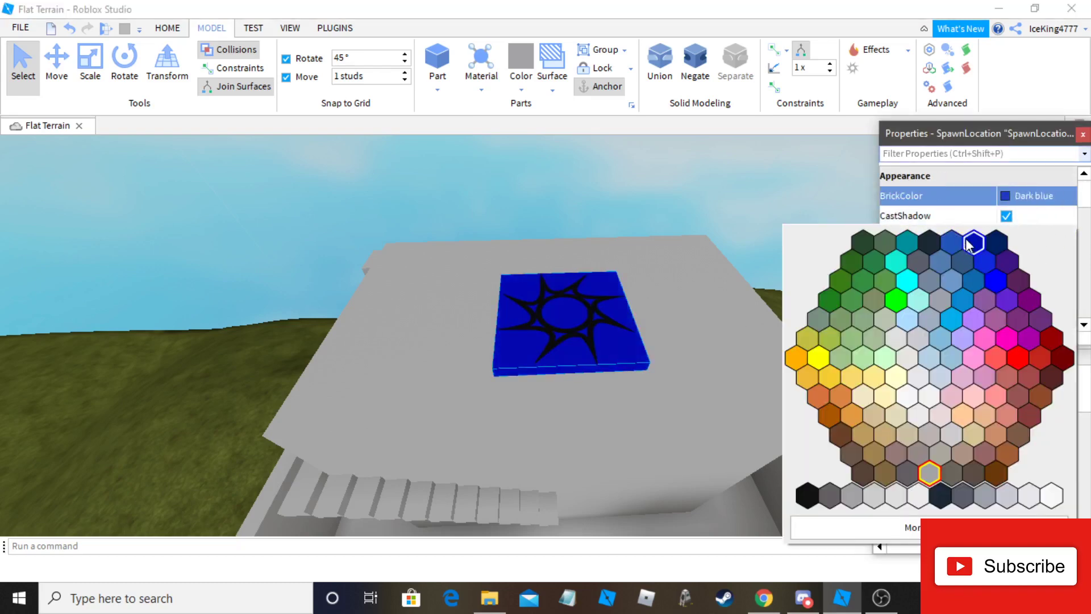
pyautogui.click(967, 239)
# Make the spawn location non-neutral with TeamColor Dark blue, and enable AllowTeamChangeOnTouch
pyautogui.scroll(-9, 1048, 235)
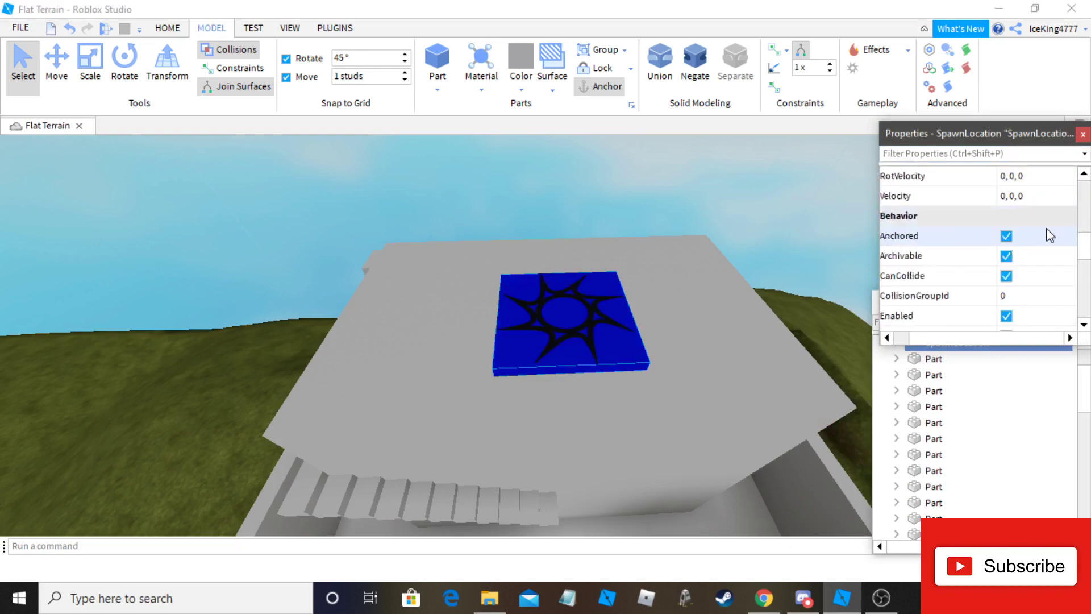
pyautogui.scroll(-3, 1006, 244)
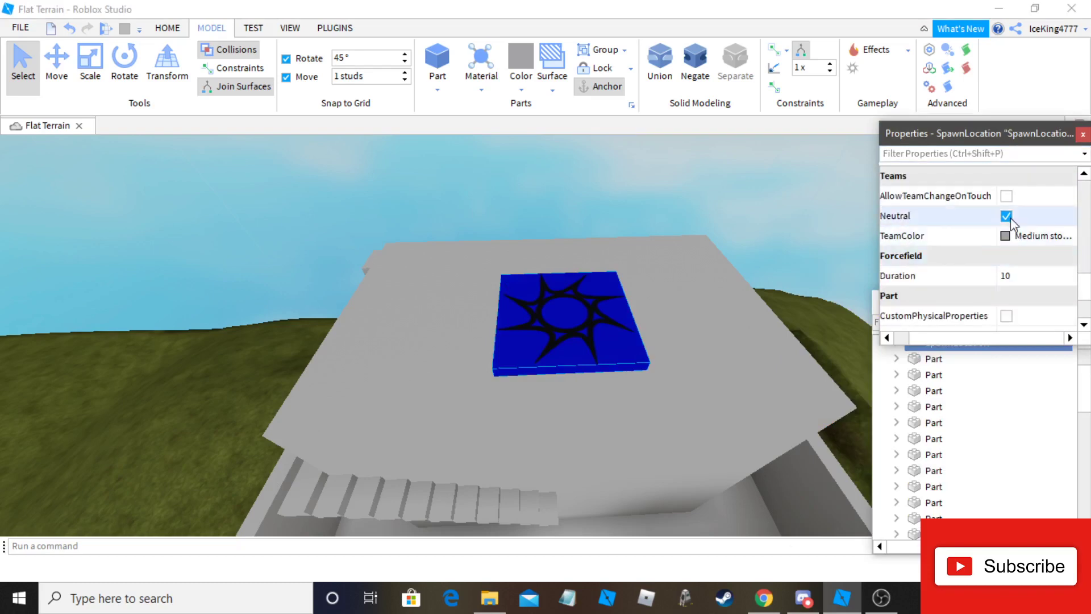
pyautogui.click(1007, 217)
pyautogui.click(1023, 243)
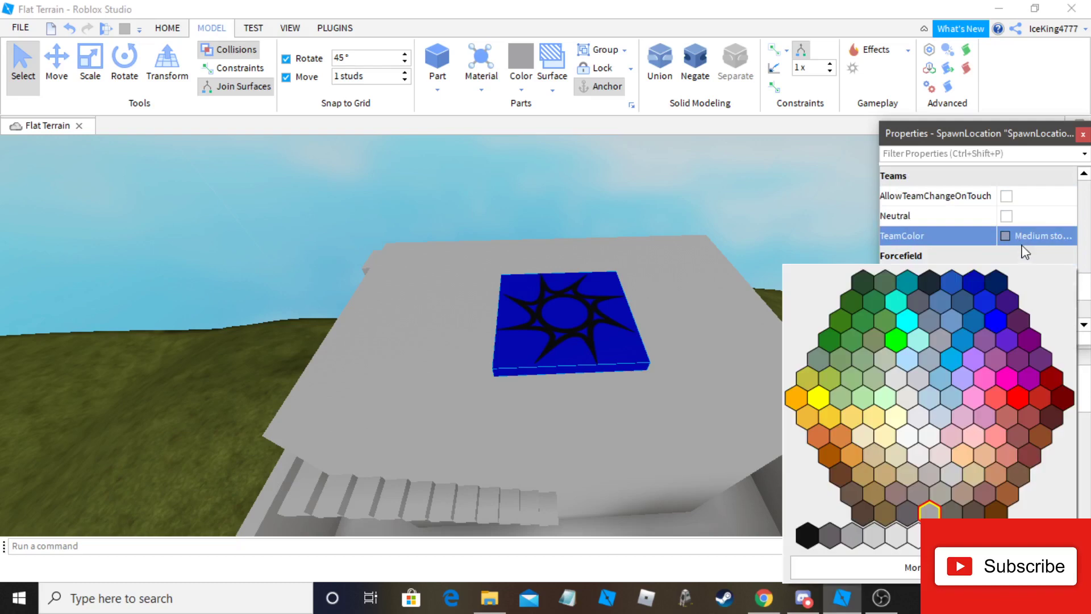
pyautogui.click(986, 278)
pyautogui.click(1007, 196)
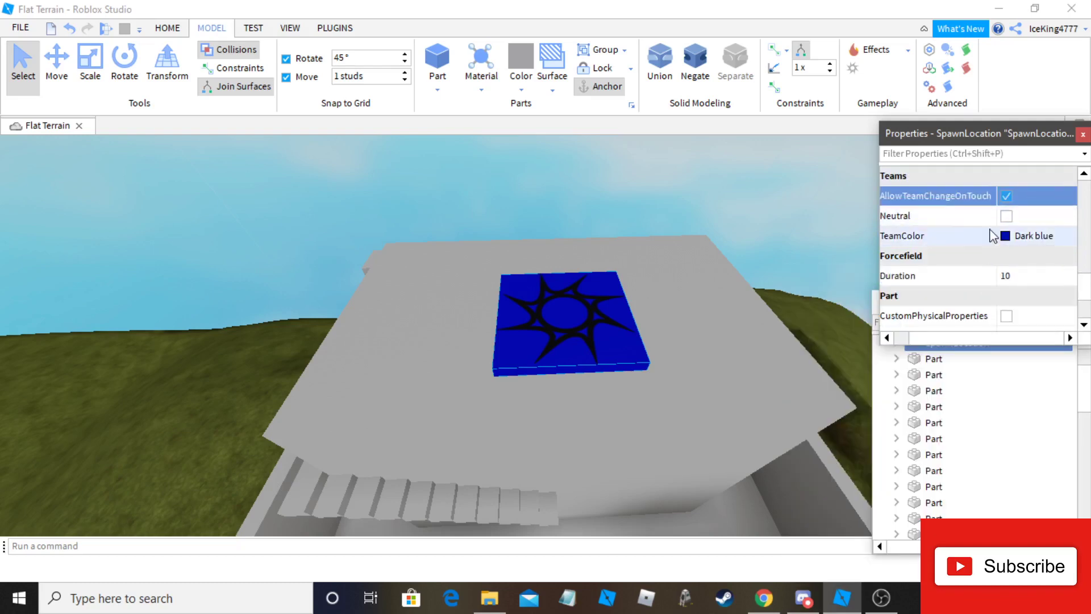
pyautogui.scroll(-3, 1000, 227)
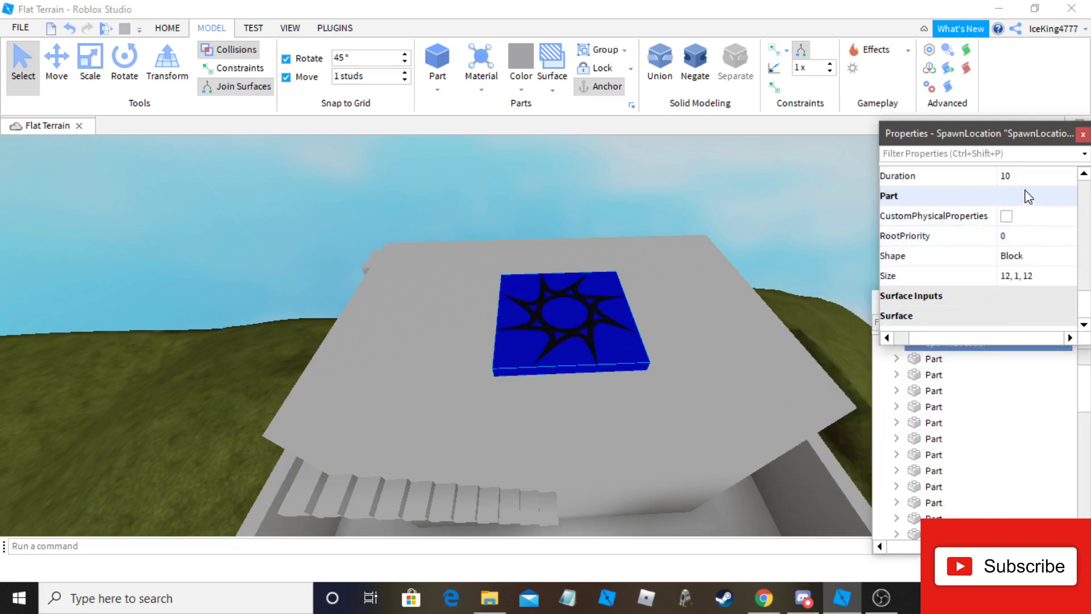
# Insert the Teams service into the game
pyautogui.click(703, 167)
pyautogui.press('s')
pyautogui.press('a')
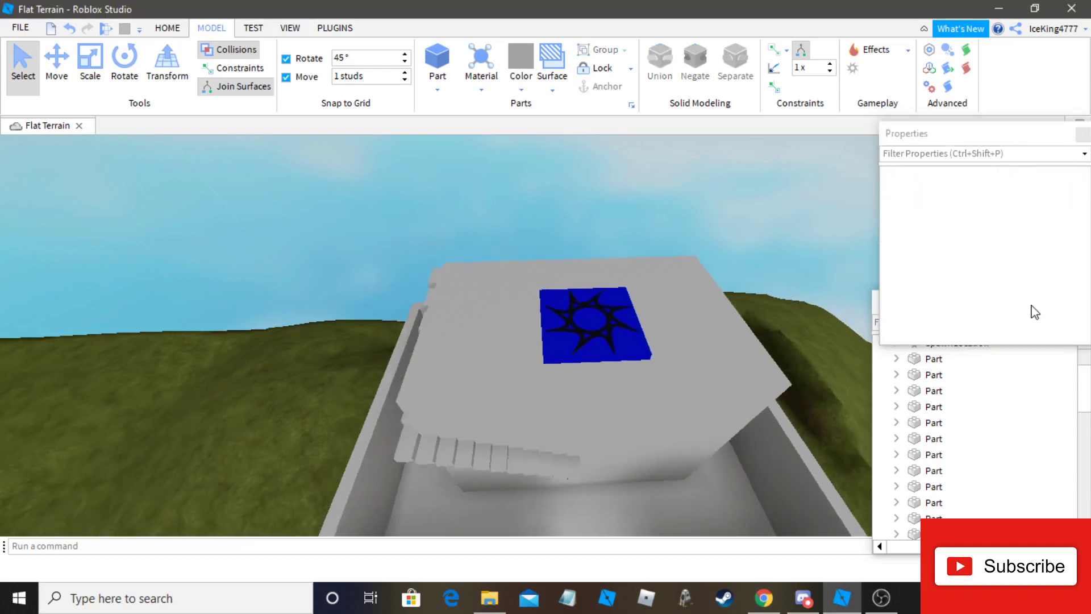
pyautogui.press('w')
pyautogui.scroll(-10, 1000, 432)
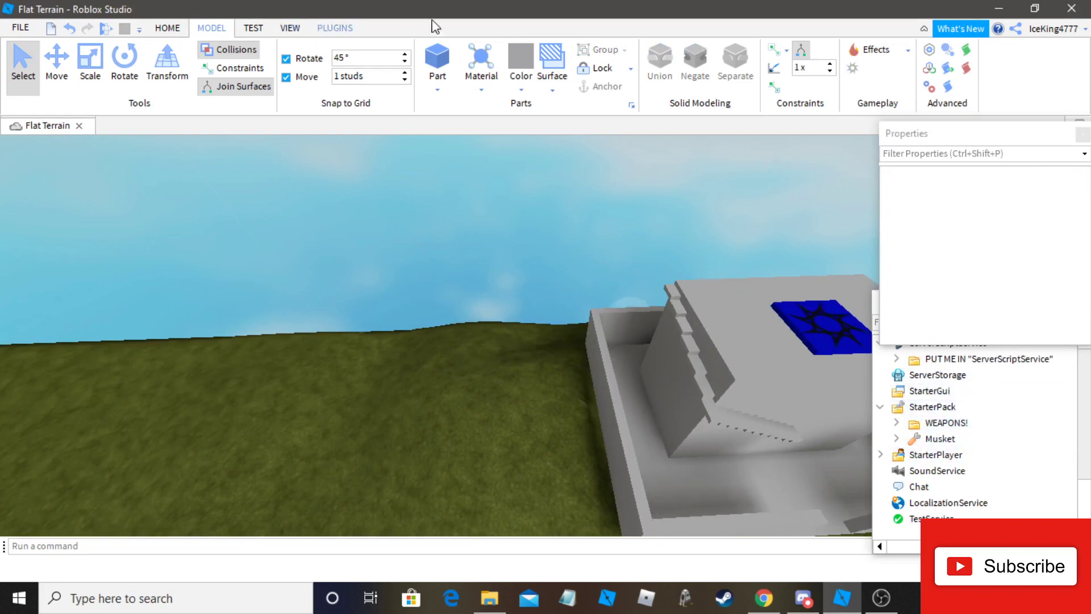
pyautogui.click(929, 88)
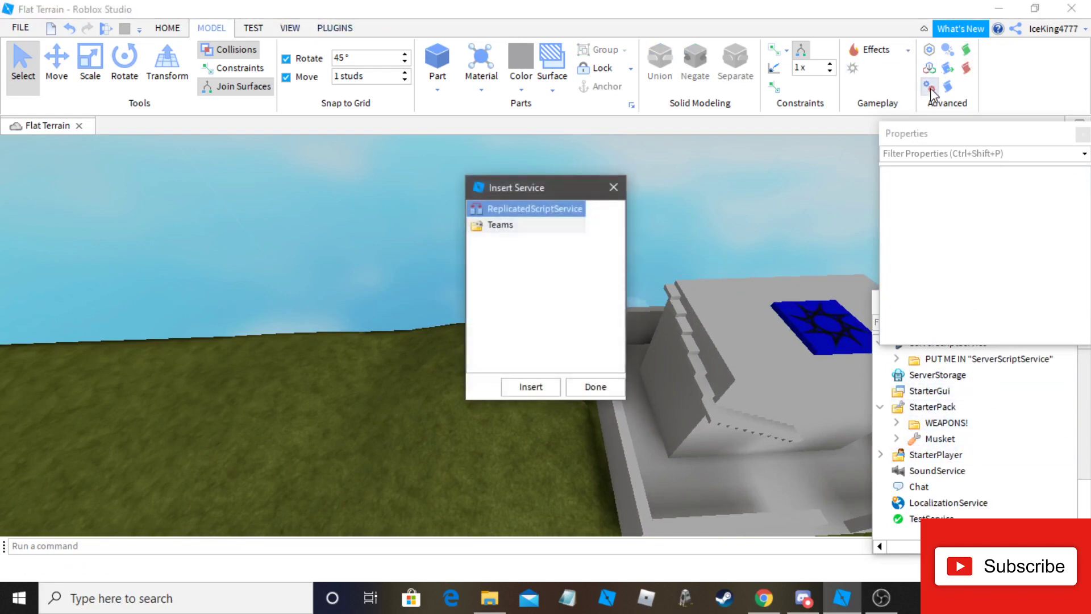
pyautogui.click(521, 227)
pyautogui.click(522, 391)
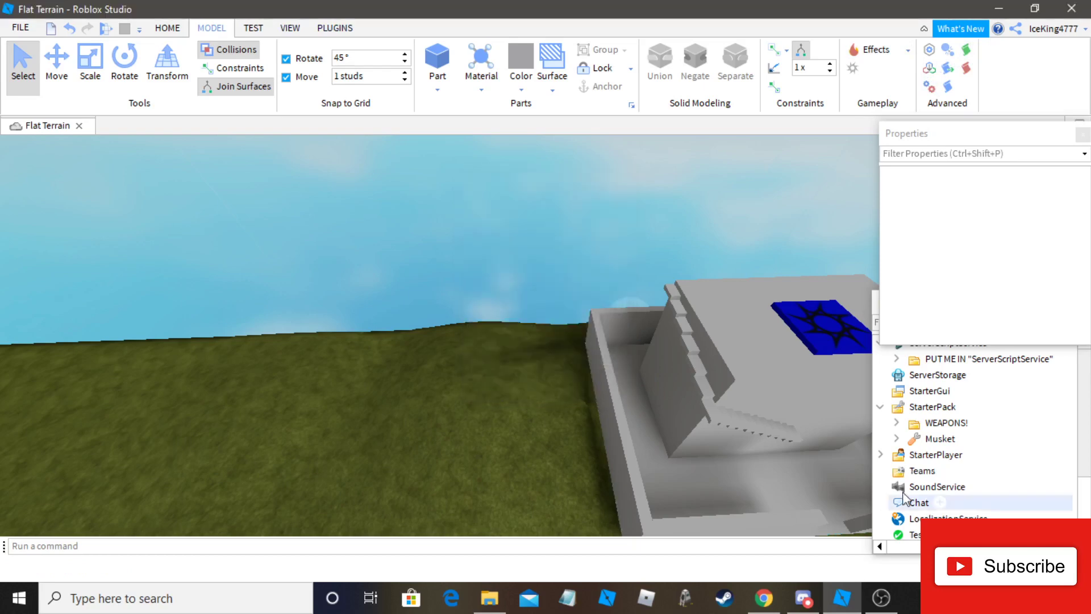
# Add a Team object inside the Teams service and select it
pyautogui.click(944, 472)
pyautogui.hotkey('ctrl', 'i')
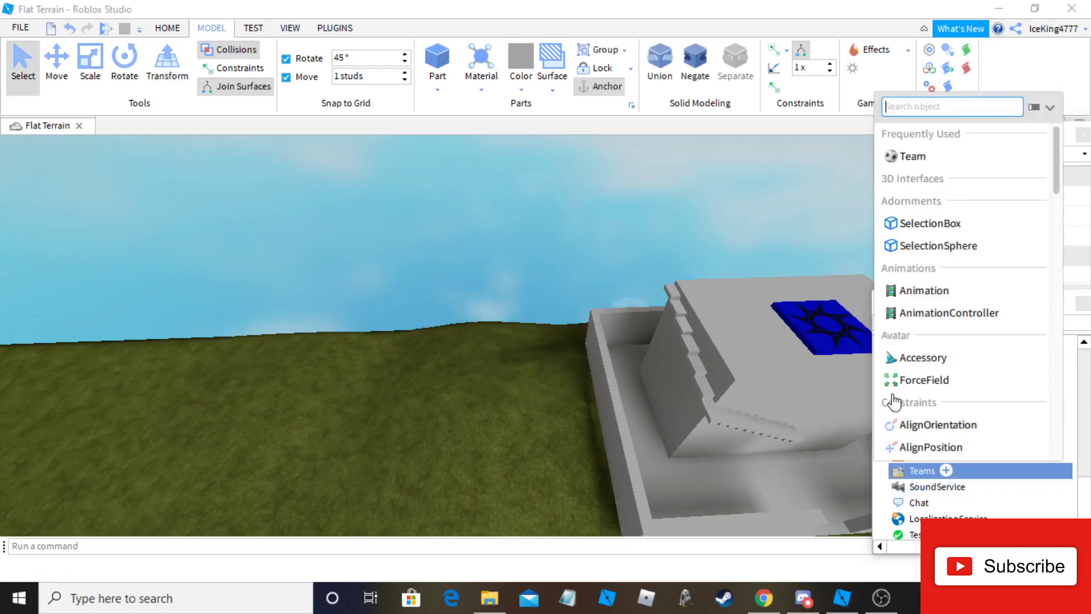
pyautogui.click(930, 172)
pyautogui.click(935, 486)
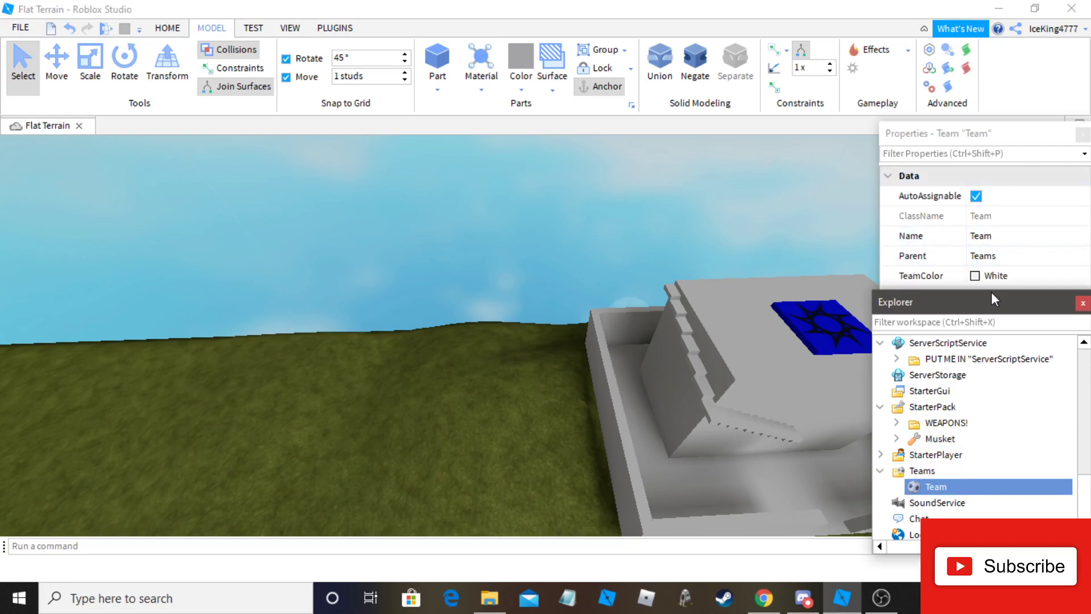
# Set the new team's TeamColor to Dark blue and close the Properties and Explorer windows
pyautogui.click(985, 275)
pyautogui.click(973, 323)
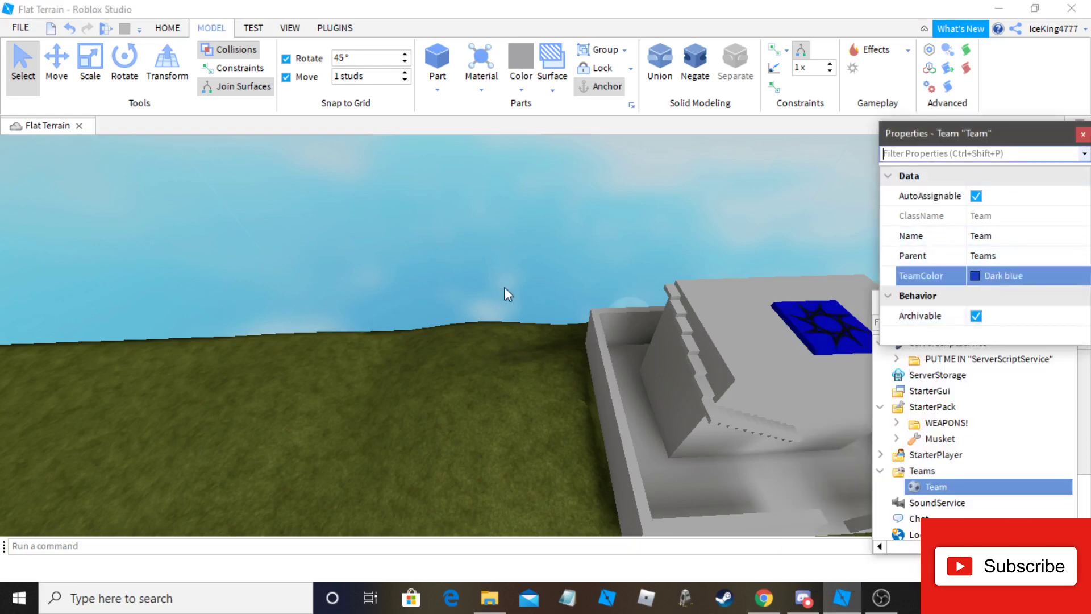
pyautogui.click(505, 287)
pyautogui.click(1083, 135)
pyautogui.click(1082, 287)
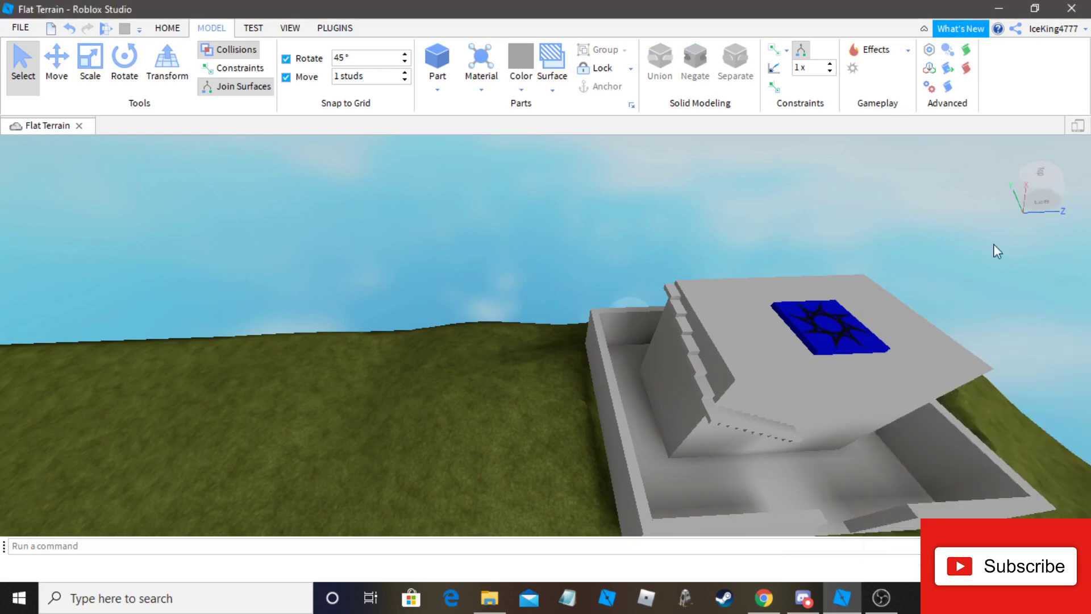
# Playtest the game from the blue team spawn, equip the musket, and end the test
pyautogui.click(168, 28)
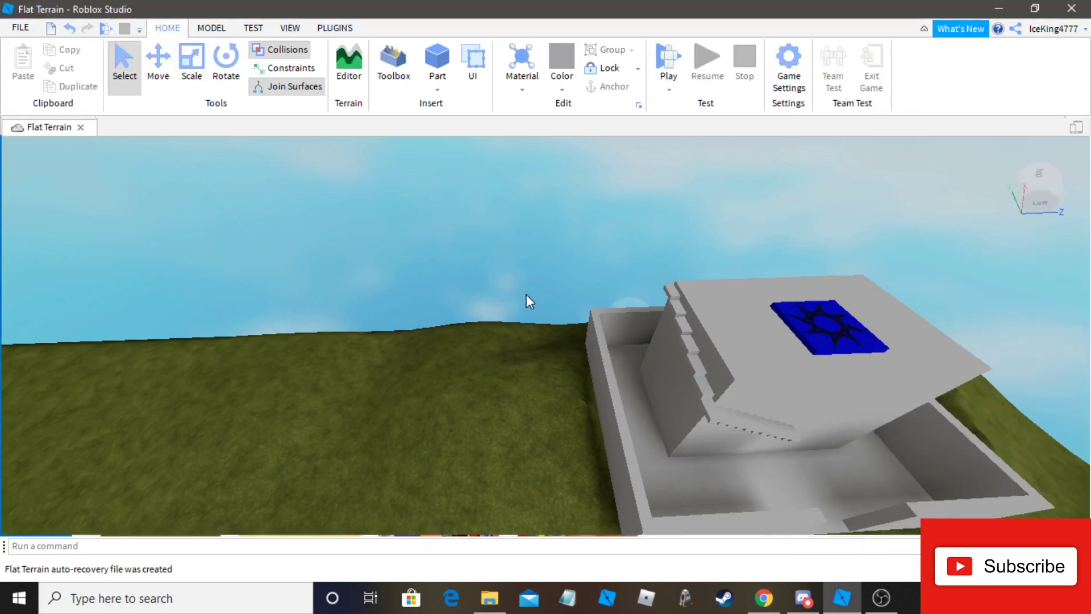
pyautogui.press('F5')
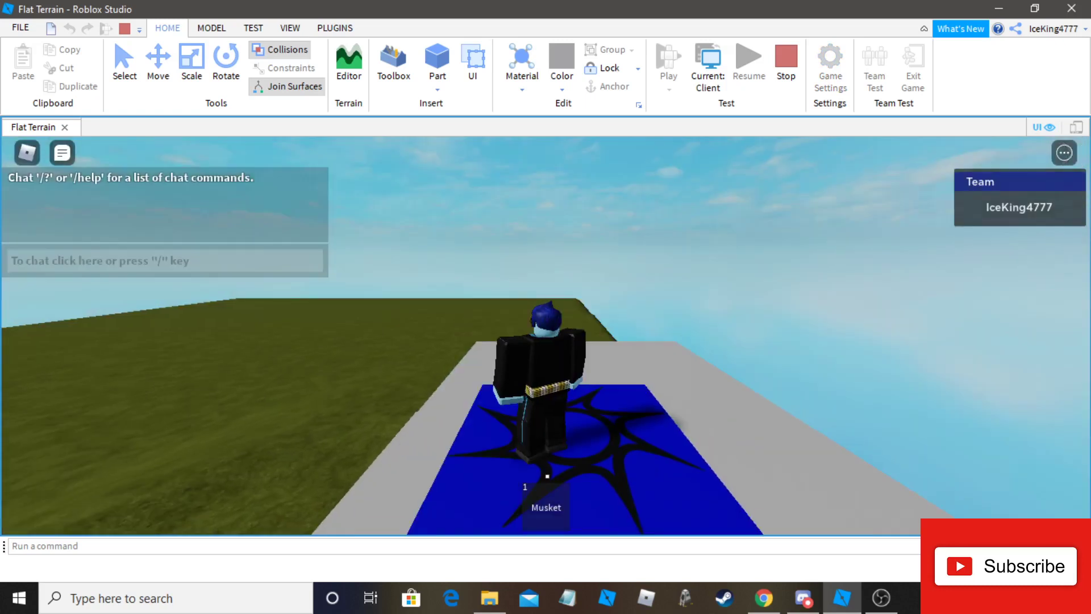
pyautogui.press('1')
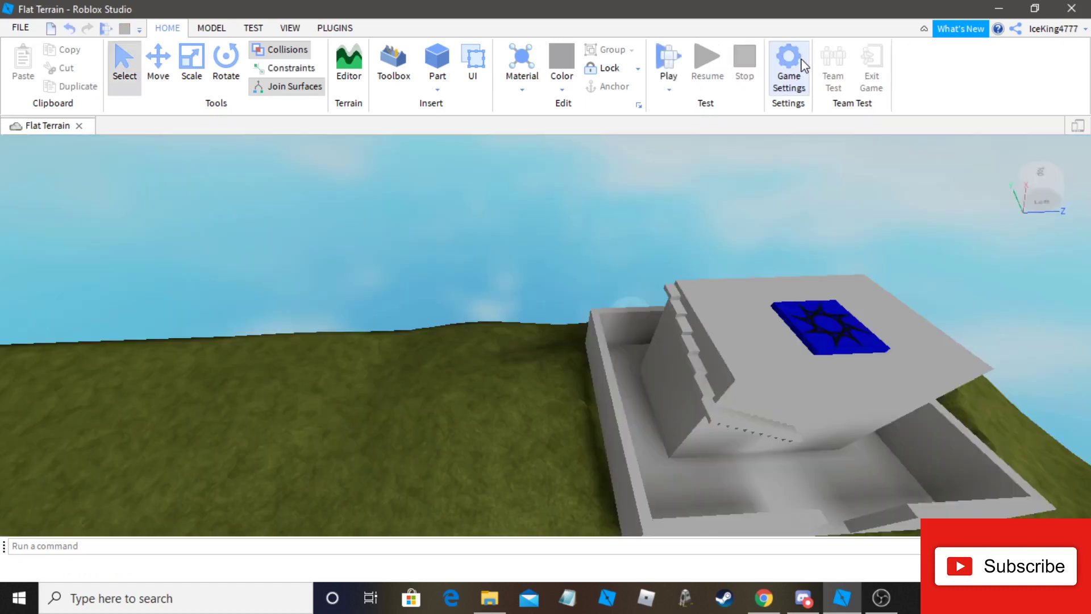
# Open the game settings and view the Permissions and Avatar sections
pyautogui.click(801, 65)
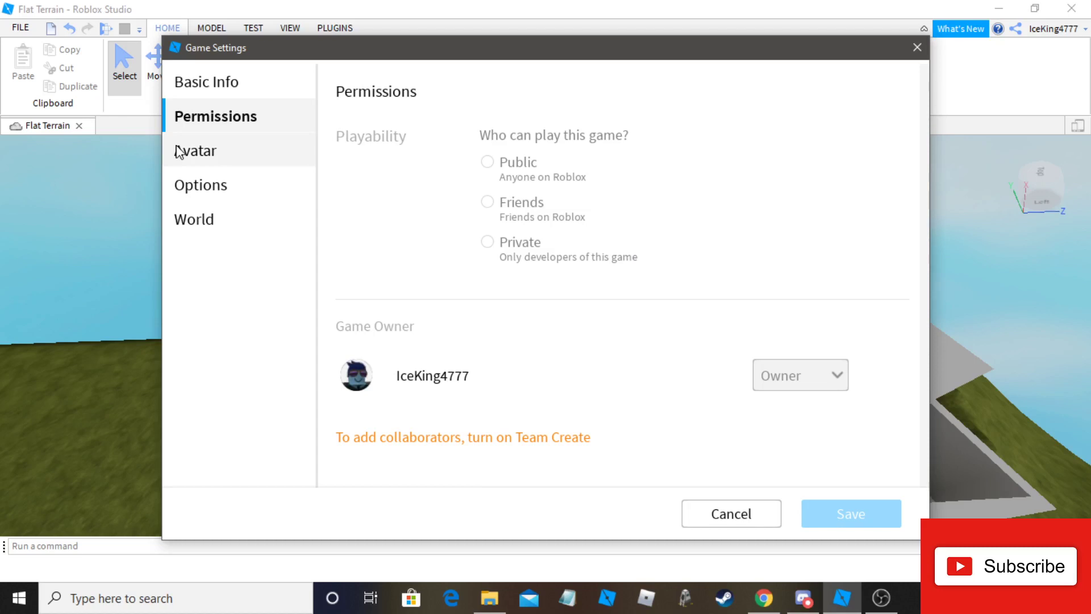
pyautogui.click(179, 153)
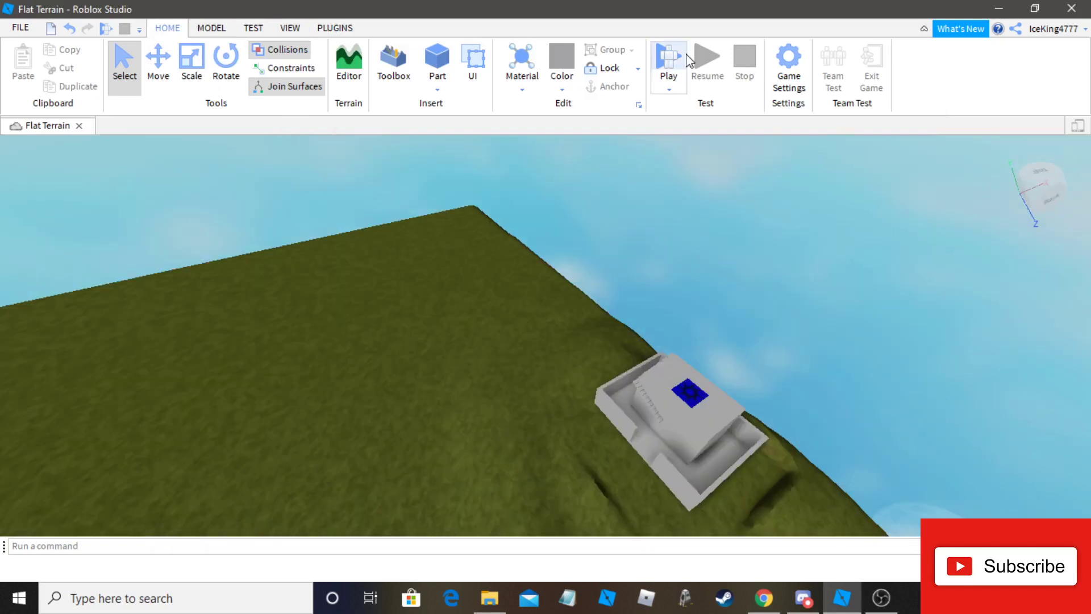
# Playtest again with the musket equipped, checking it in first and third person on the block's top, and stop the test
pyautogui.click(686, 54)
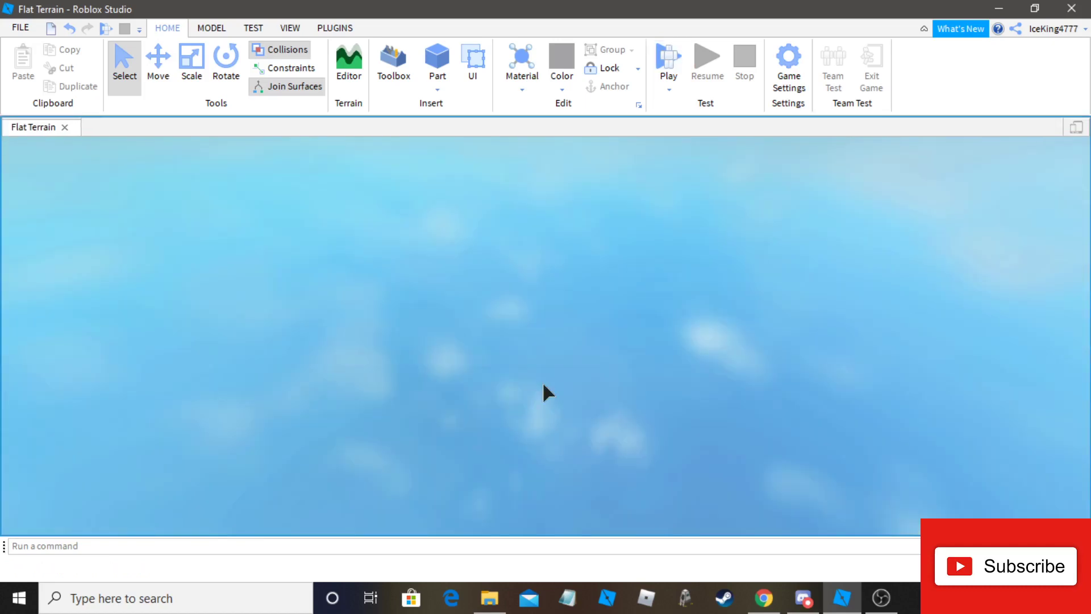
pyautogui.press('F5')
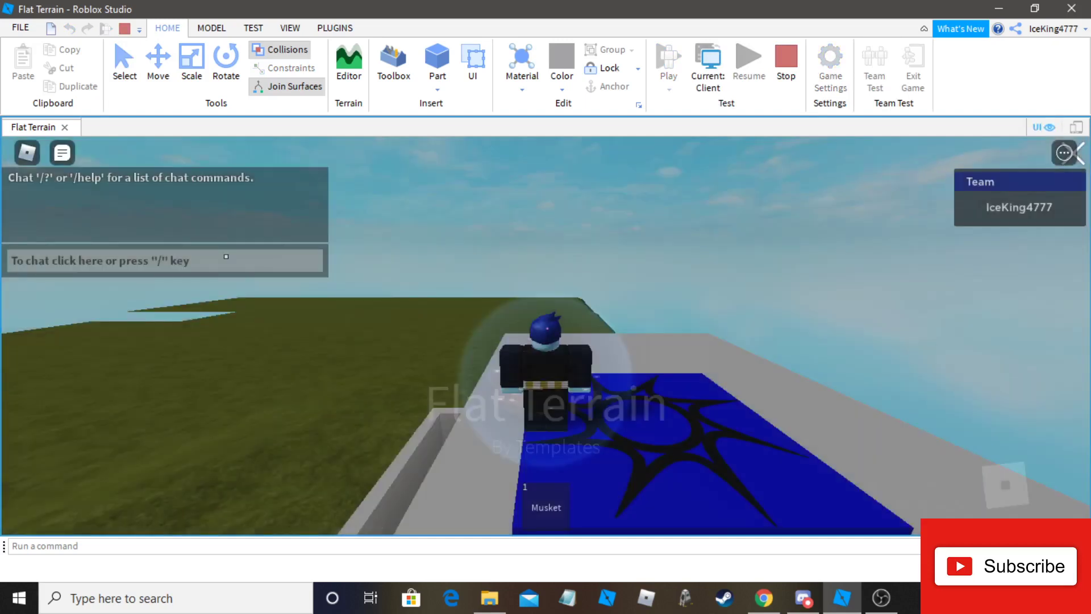
pyautogui.press('1')
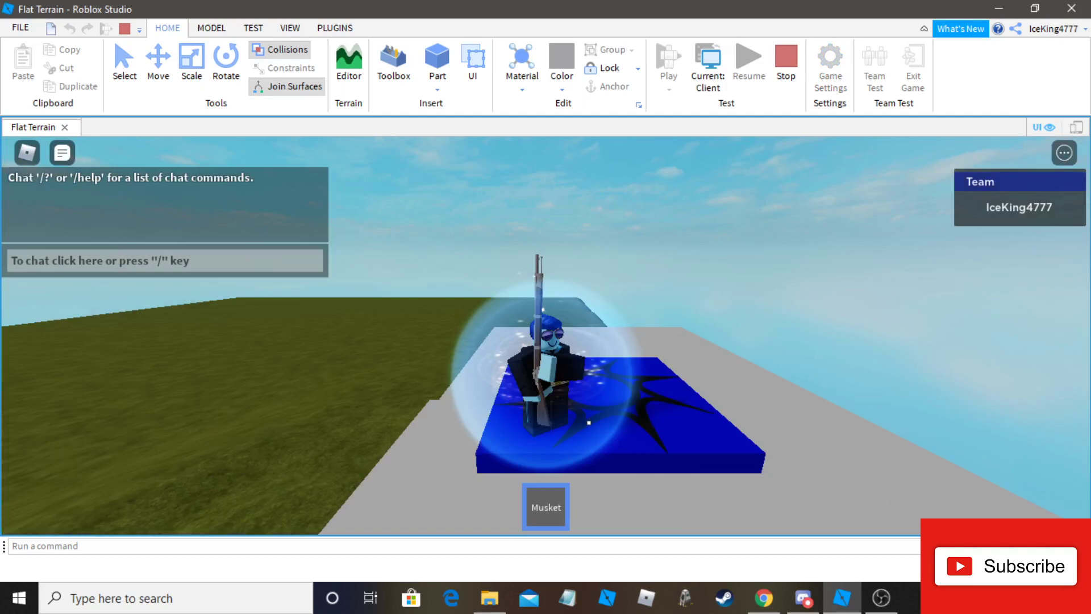
pyautogui.scroll(5, 589, 422)
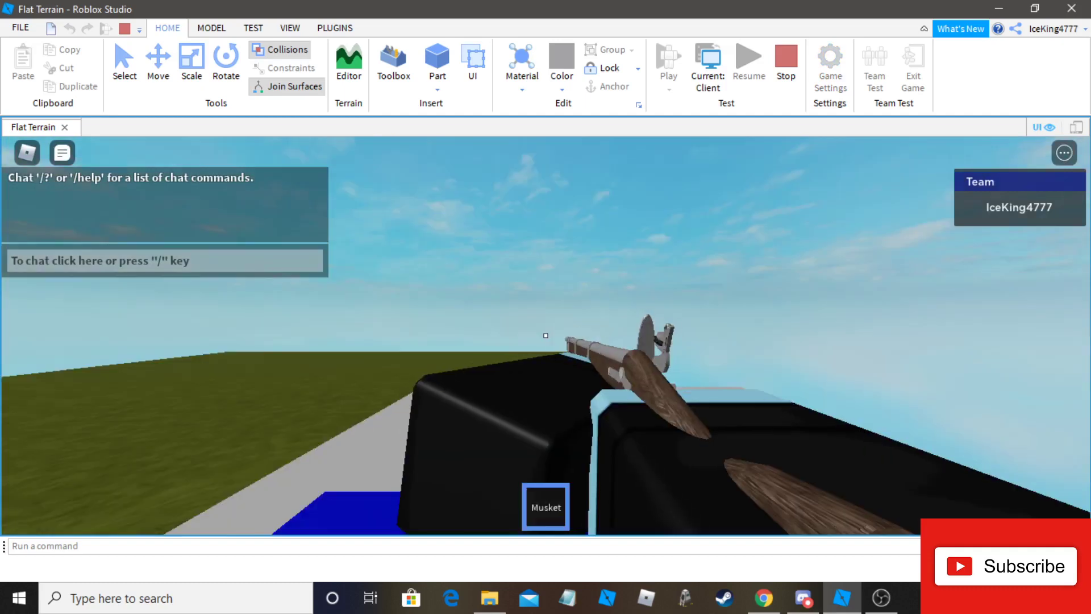
pyautogui.scroll(-5, 545, 336)
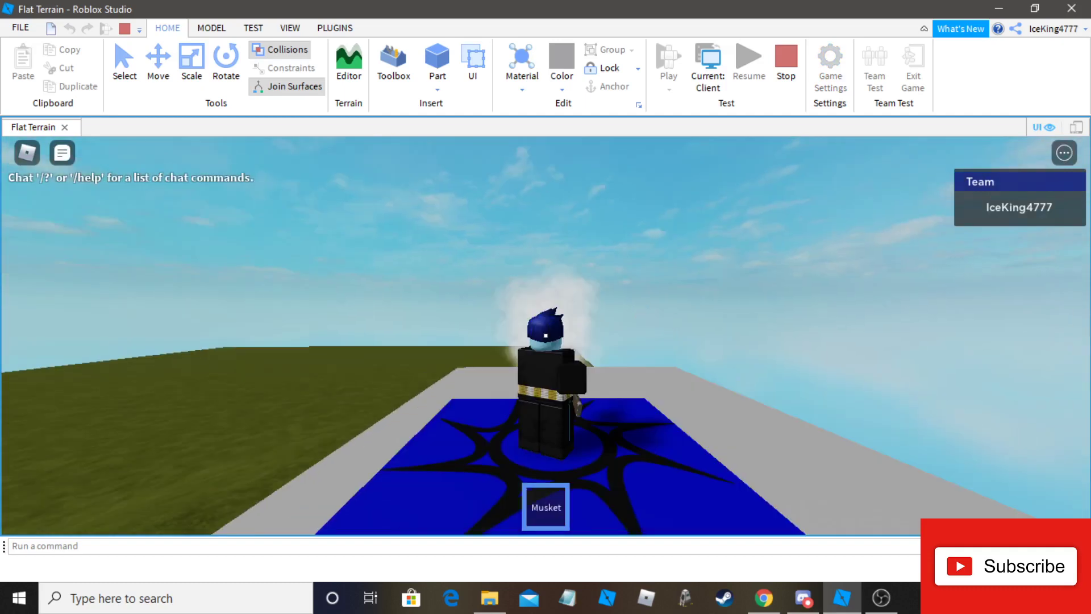
pyautogui.scroll(-4, 546, 336)
pyautogui.moveTo(546, 336); pyautogui.dragTo(545, 335, button='right')
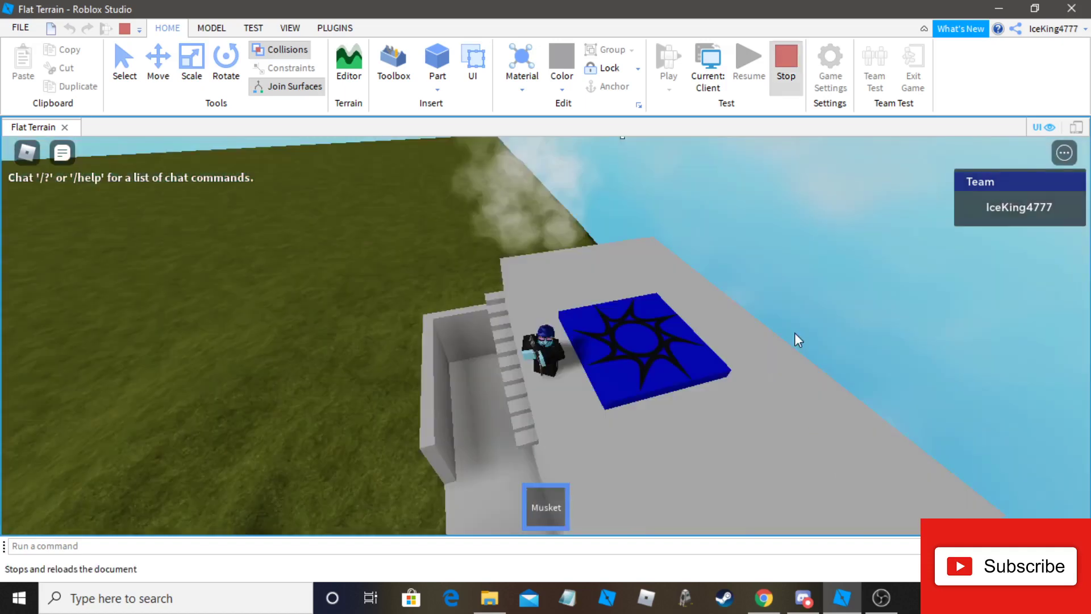
pyautogui.hotkey('shift', 'F5')
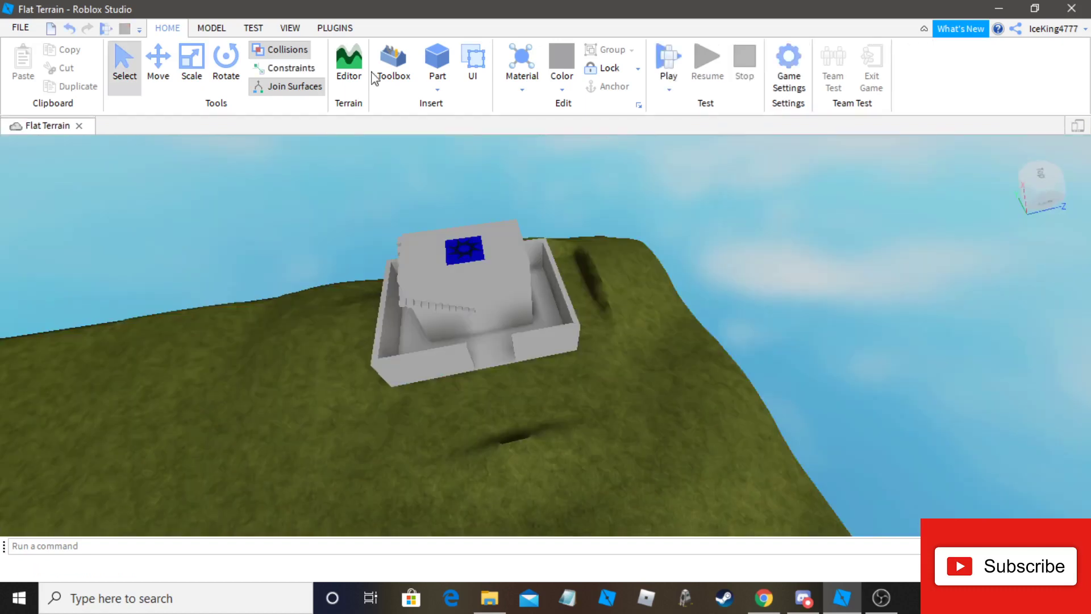
# Raise the terrain against the fort's outer walls using the Grow brush with base size 4 and strength 0.4
pyautogui.click(349, 62)
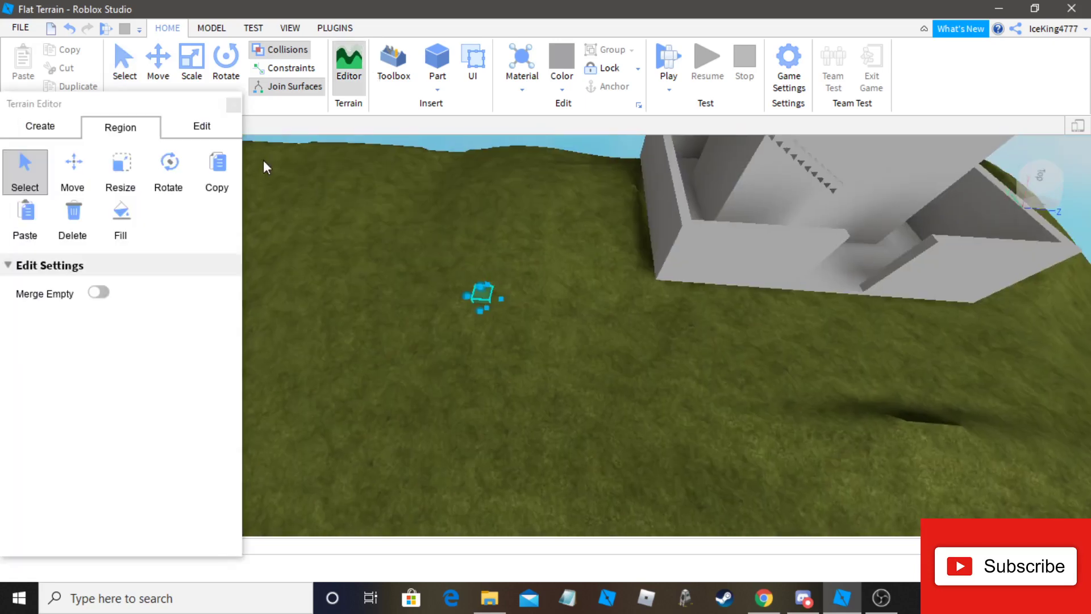
pyautogui.click(201, 126)
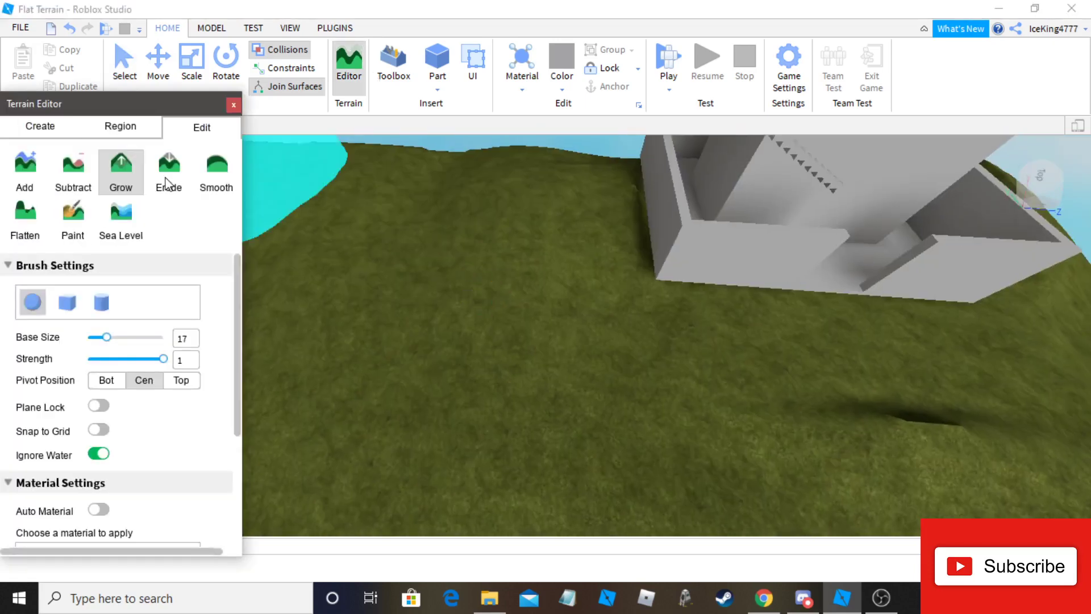
pyautogui.moveTo(106, 337); pyautogui.dragTo(91, 340)
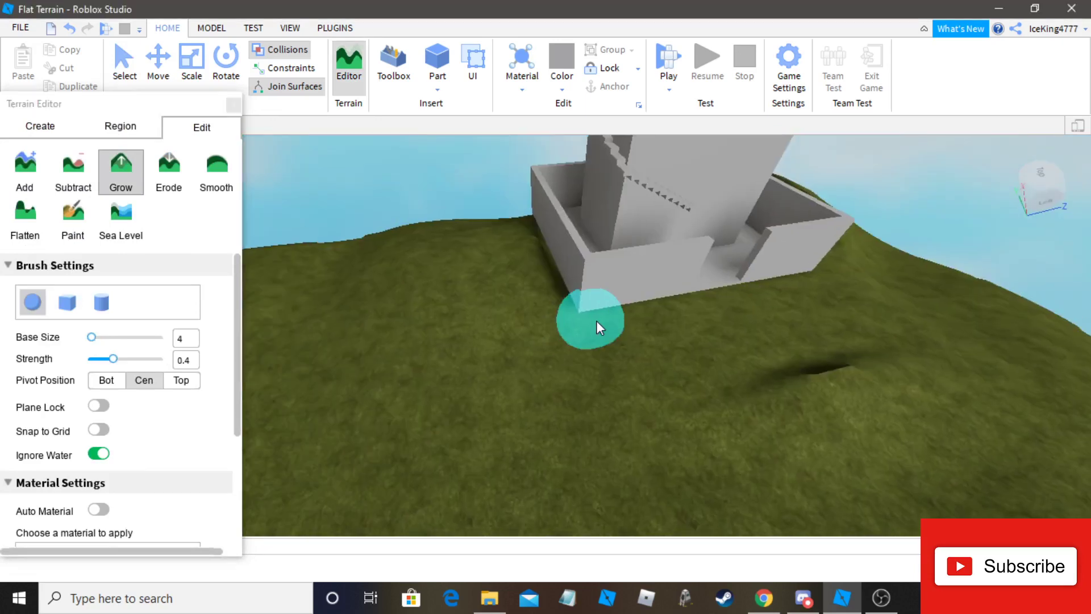
pyautogui.scroll(3, 595, 320)
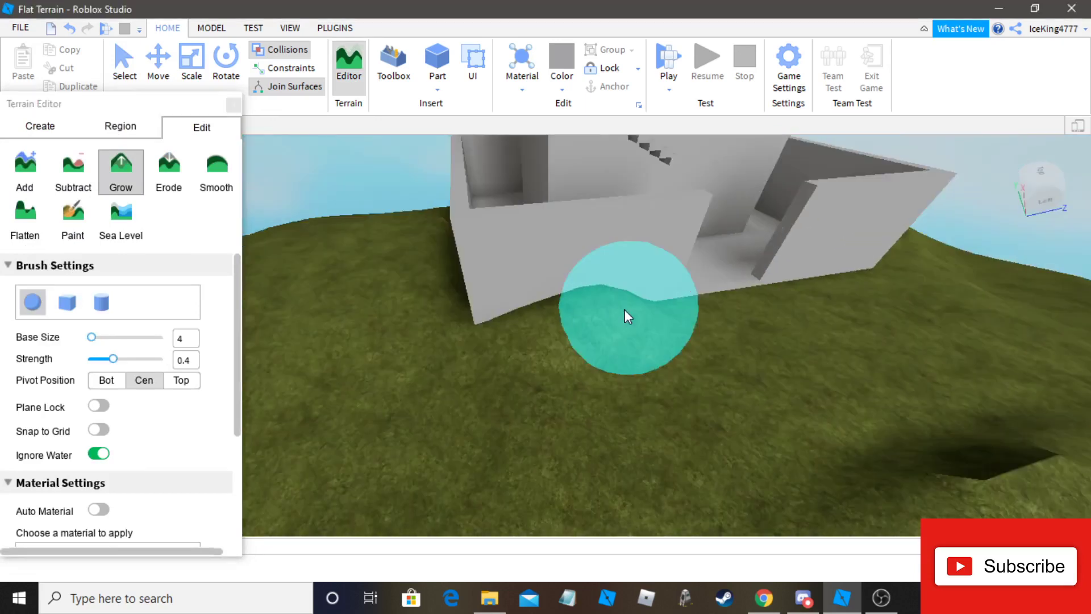
pyautogui.scroll(2, 625, 316)
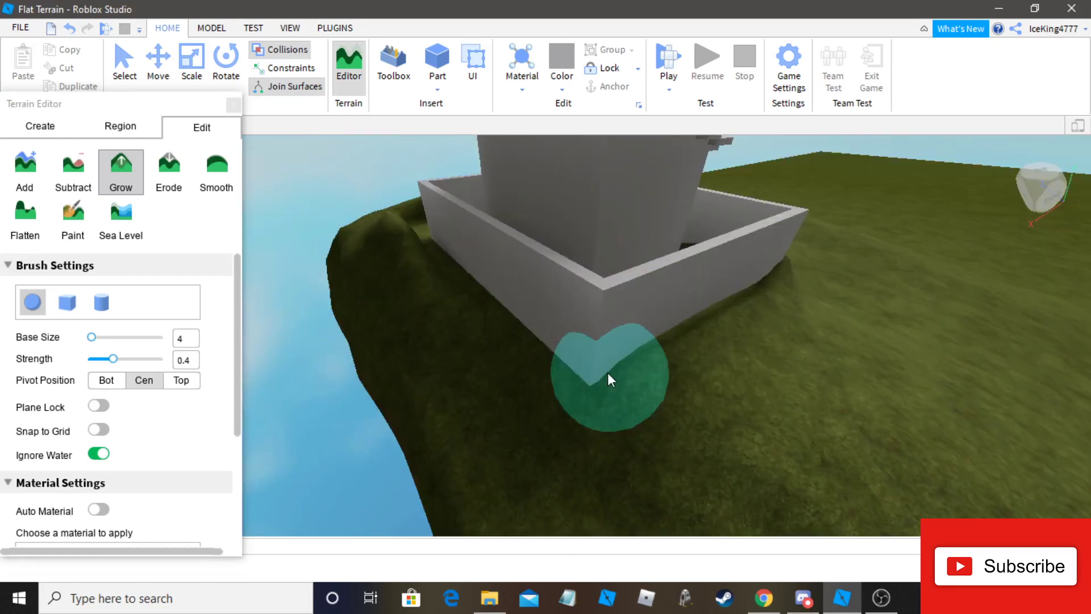
pyautogui.moveTo(608, 374)
pyautogui.mouseDown(button='right')
pyautogui.moveTo(750, 355)
pyautogui.moveTo(675, 327)
pyautogui.mouseUp(button='right')
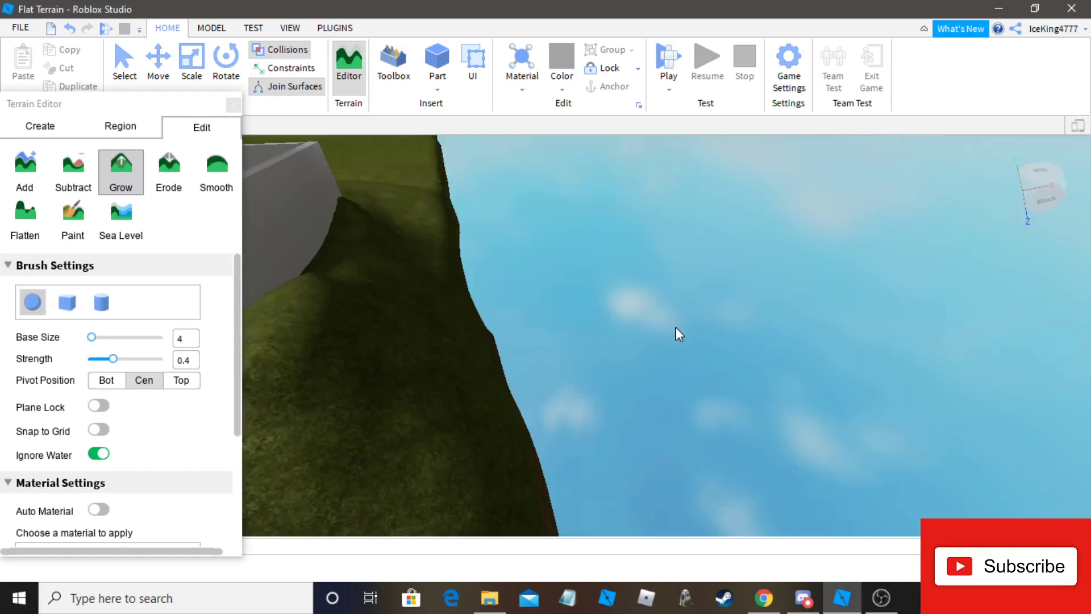